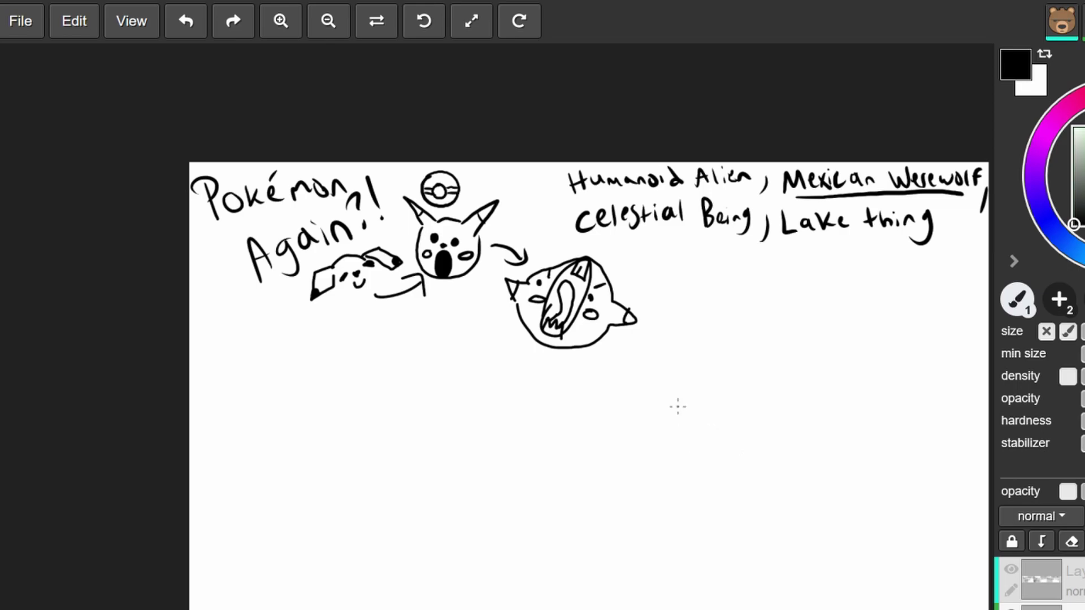
Clear all the old notes and doodles off the canvas and create a new empty layer.
{"action": "mouse_move", "coordinate": [751, 408]}
{"action": "left_mouse_down"}
{"action": "mouse_move", "coordinate": [698, 339]}
{"action": "mouse_move", "coordinate": [645, 414]}
{"action": "mouse_move", "coordinate": [705, 409]}
{"action": "mouse_move", "coordinate": [659, 355]}
{"action": "left_mouse_up"}
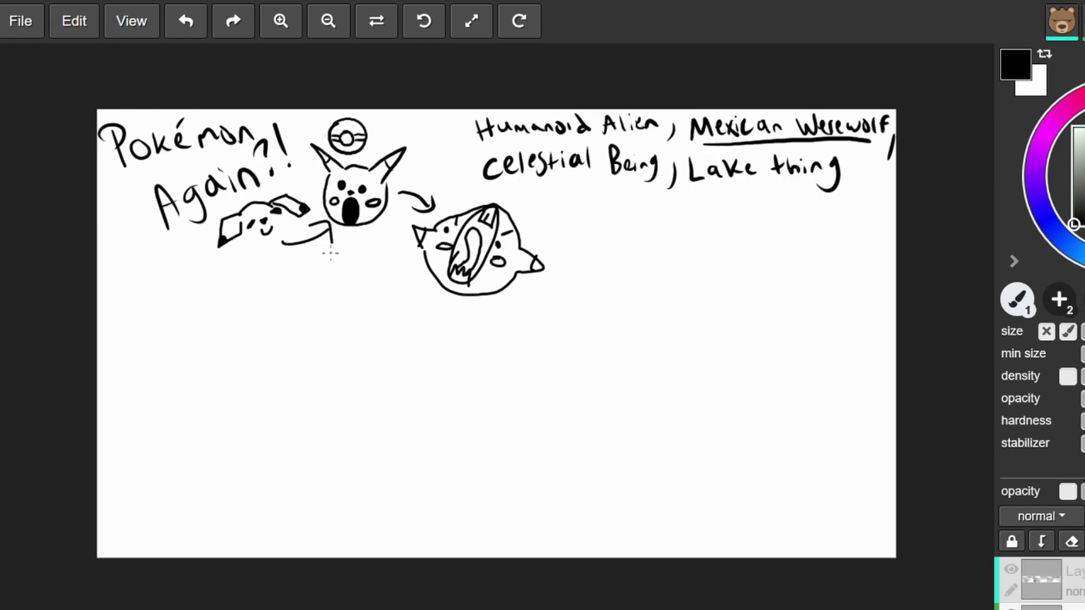
{"action": "key", "text": "ctrl+z"}
{"action": "scroll", "coordinate": [521, 289], "scroll_direction": "up", "scroll_amount": 1}
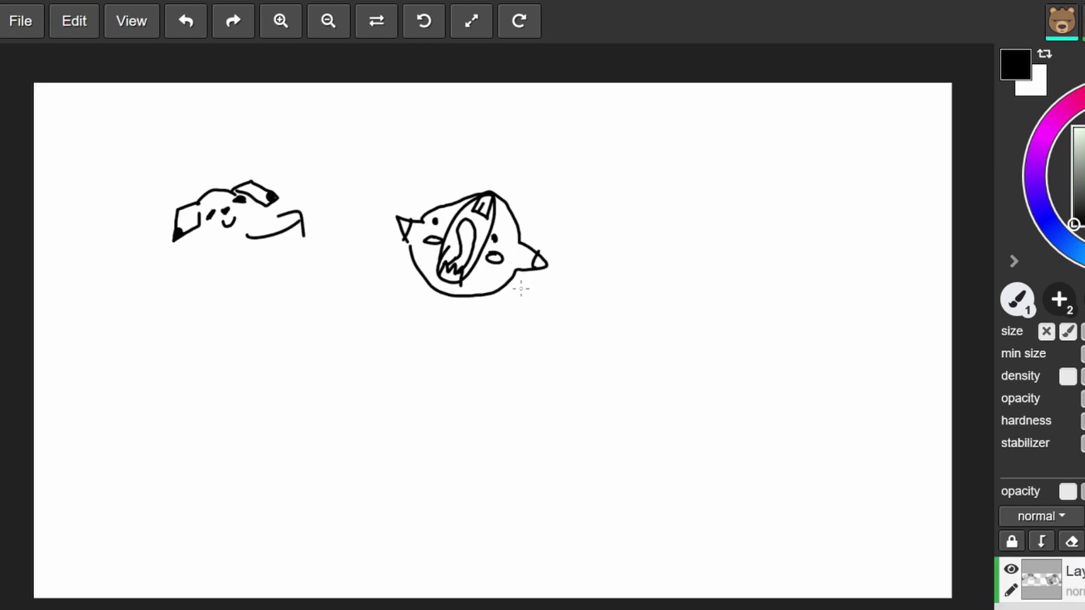
{"action": "key", "text": "ctrl+z"}
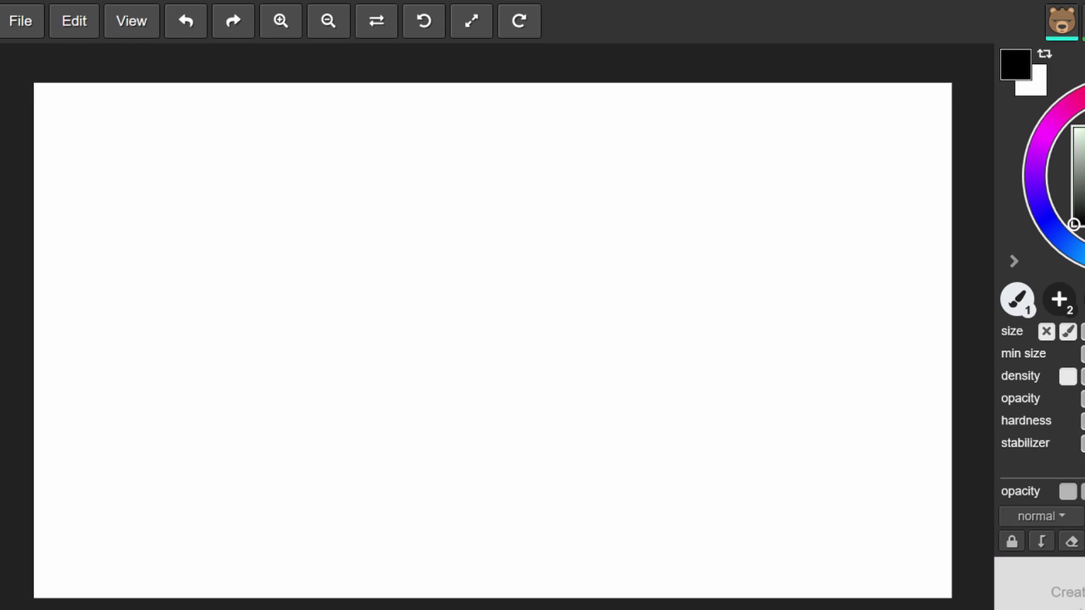
{"action": "key", "text": "ctrl+shift+n"}
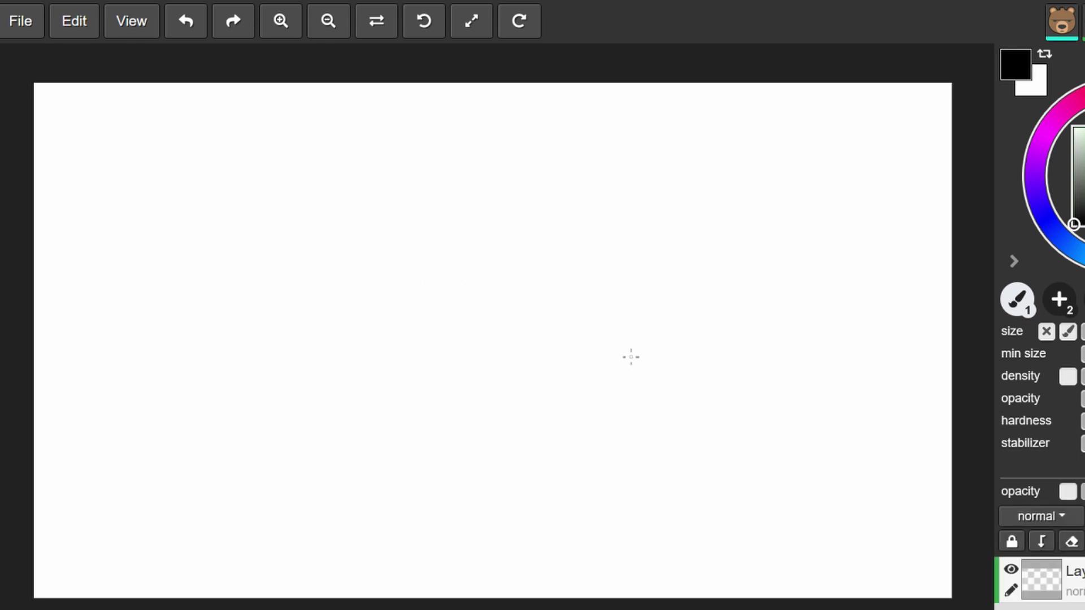
Handwrite "Fly" in black near the canvas's upper-left corner, removing stray marks.
{"action": "mouse_move", "coordinate": [68, 139]}
{"action": "left_mouse_down"}
{"action": "mouse_move", "coordinate": [64, 107]}
{"action": "mouse_move", "coordinate": [84, 116]}
{"action": "left_mouse_up"}
{"action": "mouse_move", "coordinate": [45, 99]}
{"action": "left_mouse_down"}
{"action": "mouse_move", "coordinate": [53, 125]}
{"action": "mouse_move", "coordinate": [107, 130]}
{"action": "mouse_move", "coordinate": [106, 146]}
{"action": "mouse_move", "coordinate": [130, 126]}
{"action": "left_mouse_up"}
{"action": "key", "text": "ctrl+z"}
{"action": "key", "text": "ctrl+z"}
{"action": "key", "text": "ctrl+z"}
{"action": "key", "text": "ctrl+z"}
{"action": "key", "text": "ctrl+z"}
{"action": "key", "text": "ctrl+z"}
{"action": "key", "text": "ctrl+z"}
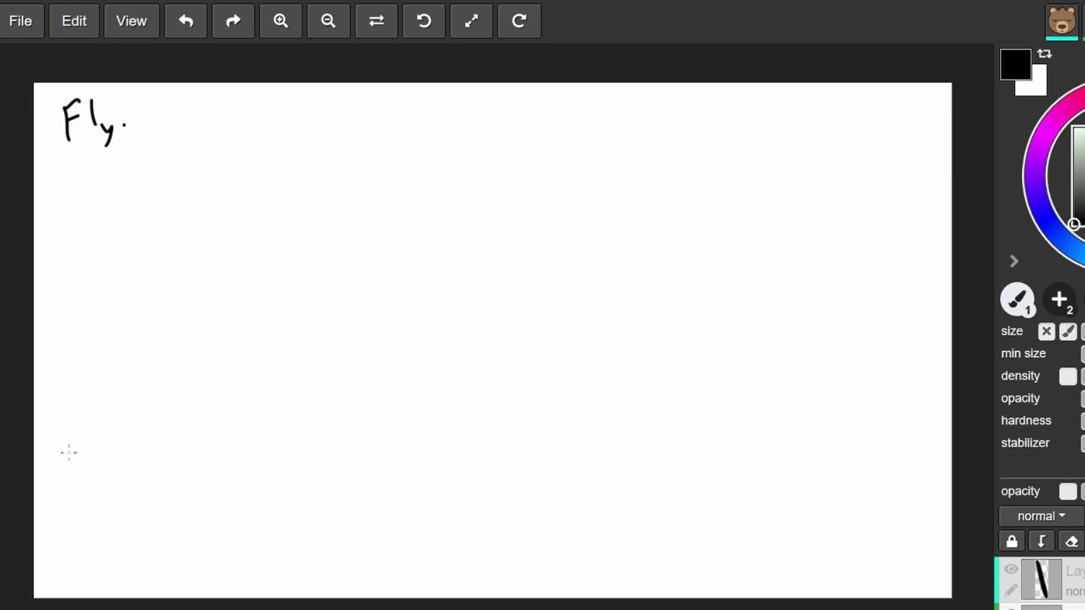
Continue the handwritten heading so that it reads "Flying werewolf" along the canvas's upper edge.
{"action": "mouse_move", "coordinate": [68, 106]}
{"action": "left_mouse_down"}
{"action": "mouse_move", "coordinate": [74, 136]}
{"action": "mouse_move", "coordinate": [86, 102]}
{"action": "left_mouse_up"}
{"action": "left_click_drag", "start_coordinate": [72, 122], "coordinate": [92, 130]}
{"action": "left_click_drag", "start_coordinate": [96, 117], "coordinate": [106, 137]}
{"action": "left_click_drag", "start_coordinate": [37, 90], "coordinate": [41, 106]}
{"action": "left_click_drag", "start_coordinate": [118, 119], "coordinate": [122, 127]}
{"action": "mouse_move", "coordinate": [124, 120]}
{"action": "left_mouse_down"}
{"action": "mouse_move", "coordinate": [136, 114]}
{"action": "mouse_move", "coordinate": [136, 138]}
{"action": "left_mouse_up"}
{"action": "mouse_move", "coordinate": [136, 94]}
{"action": "left_mouse_down"}
{"action": "mouse_move", "coordinate": [191, 131]}
{"action": "mouse_move", "coordinate": [195, 107]}
{"action": "left_mouse_up"}
{"action": "mouse_move", "coordinate": [198, 120]}
{"action": "left_mouse_down"}
{"action": "mouse_move", "coordinate": [214, 128]}
{"action": "mouse_move", "coordinate": [232, 109]}
{"action": "left_mouse_up"}
{"action": "left_click_drag", "start_coordinate": [90, 84], "coordinate": [90, 94]}
{"action": "left_click_drag", "start_coordinate": [96, 84], "coordinate": [104, 94]}
{"action": "left_click_drag", "start_coordinate": [110, 83], "coordinate": [128, 95]}
{"action": "left_click_drag", "start_coordinate": [238, 119], "coordinate": [256, 126]}
{"action": "left_click_drag", "start_coordinate": [134, 84], "coordinate": [141, 99]}
{"action": "left_click_drag", "start_coordinate": [258, 116], "coordinate": [301, 129]}
{"action": "left_click_drag", "start_coordinate": [315, 104], "coordinate": [308, 131]}
{"action": "left_click_drag", "start_coordinate": [151, 85], "coordinate": [162, 99]}
{"action": "left_click_drag", "start_coordinate": [303, 116], "coordinate": [317, 116]}
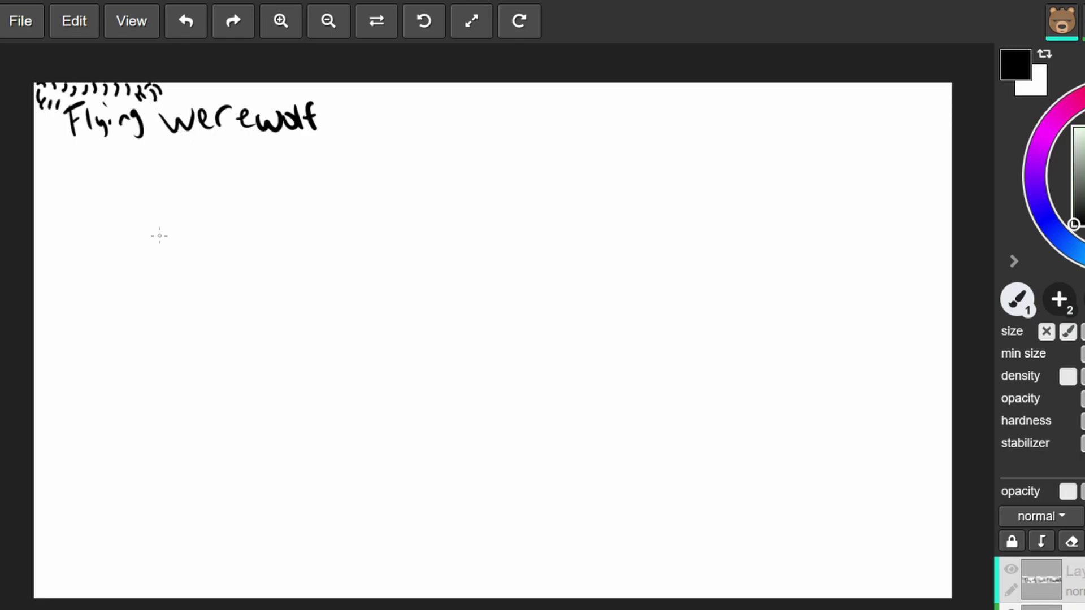
Remove the stray tick marks around the heading and enclose the word "Flying" in quotation marks.
{"action": "key", "text": "ctrl+z"}
{"action": "key", "text": "ctrl+z"}
{"action": "key", "text": "ctrl+z"}
{"action": "key", "text": "ctrl+z"}
{"action": "key", "text": "ctrl+z"}
{"action": "key", "text": "ctrl+z"}
{"action": "key", "text": "ctrl+z"}
{"action": "key", "text": "ctrl+z"}
{"action": "key", "text": "ctrl+z"}
{"action": "key", "text": "ctrl+z"}
{"action": "key", "text": "ctrl+z"}
{"action": "key", "text": "ctrl+z"}
{"action": "key", "text": "ctrl+z"}
{"action": "key", "text": "ctrl+z"}
{"action": "key", "text": "ctrl+z"}
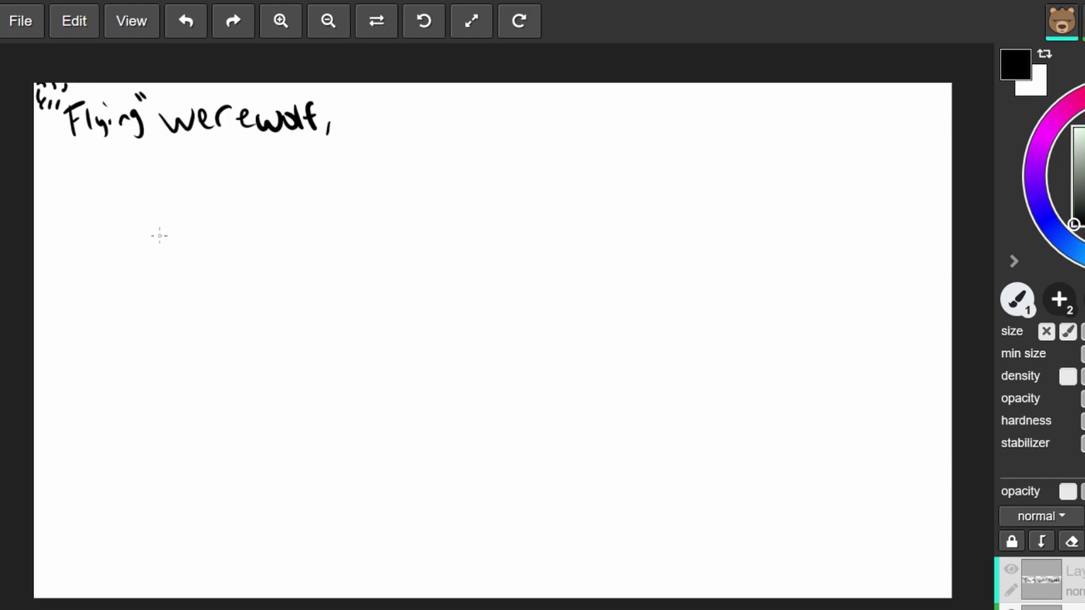
Handwrite "Mexican" after the comma that follows "werewolf" in the heading.
{"action": "left_click_drag", "start_coordinate": [380, 109], "coordinate": [388, 127]}
{"action": "mouse_move", "coordinate": [398, 111]}
{"action": "left_mouse_down"}
{"action": "mouse_move", "coordinate": [393, 125]}
{"action": "mouse_move", "coordinate": [405, 128]}
{"action": "left_mouse_up"}
{"action": "mouse_move", "coordinate": [427, 113]}
{"action": "left_mouse_down"}
{"action": "mouse_move", "coordinate": [421, 129]}
{"action": "mouse_move", "coordinate": [447, 120]}
{"action": "left_mouse_up"}
{"action": "left_click_drag", "start_coordinate": [441, 121], "coordinate": [459, 113]}
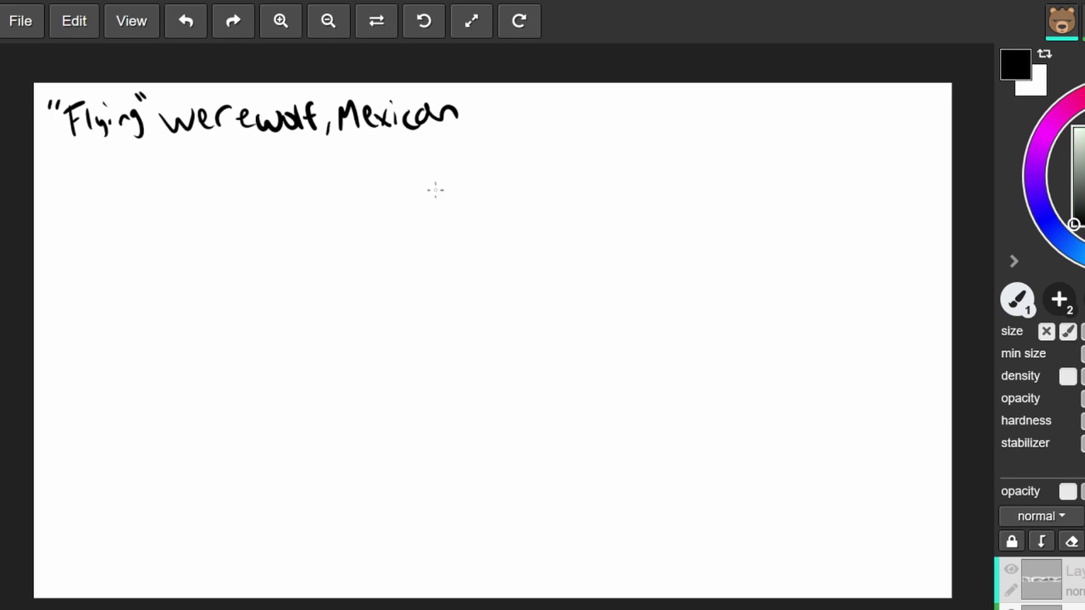
{"action": "mouse_move", "coordinate": [287, 164]}
{"action": "left_mouse_down"}
{"action": "mouse_move", "coordinate": [350, 170]}
{"action": "mouse_move", "coordinate": [346, 195]}
{"action": "left_mouse_up"}
{"action": "left_click_drag", "start_coordinate": [278, 184], "coordinate": [310, 153]}
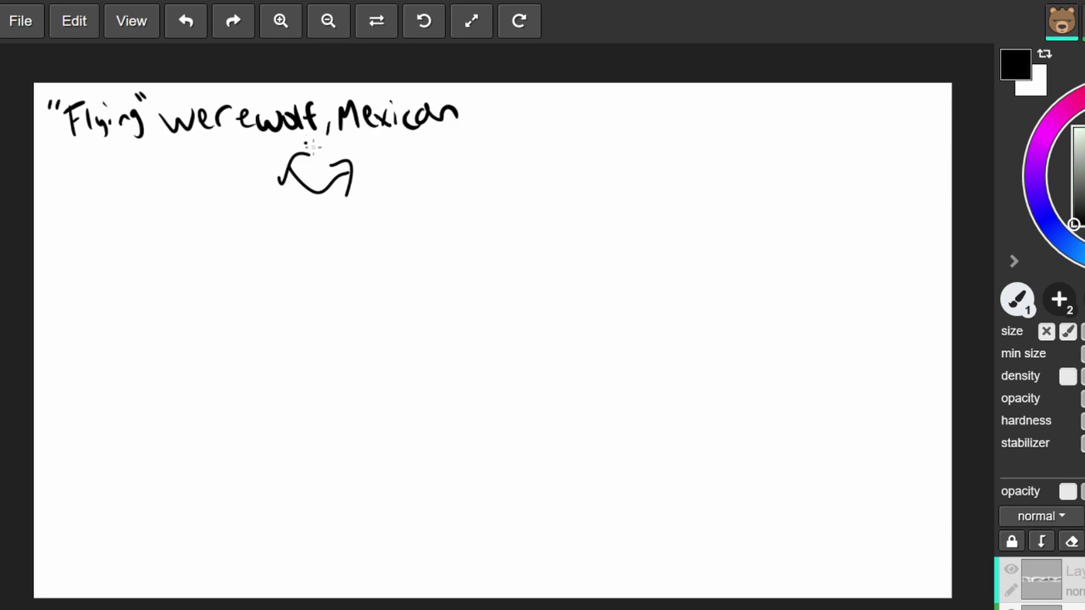
{"action": "mouse_move", "coordinate": [318, 157]}
{"action": "left_mouse_down"}
{"action": "mouse_move", "coordinate": [325, 179]}
{"action": "mouse_move", "coordinate": [302, 167]}
{"action": "left_mouse_up"}
{"action": "key", "text": "ctrl+z"}
{"action": "key", "text": "ctrl+z"}
{"action": "key", "text": "ctrl+z"}
{"action": "key", "text": "ctrl+z"}
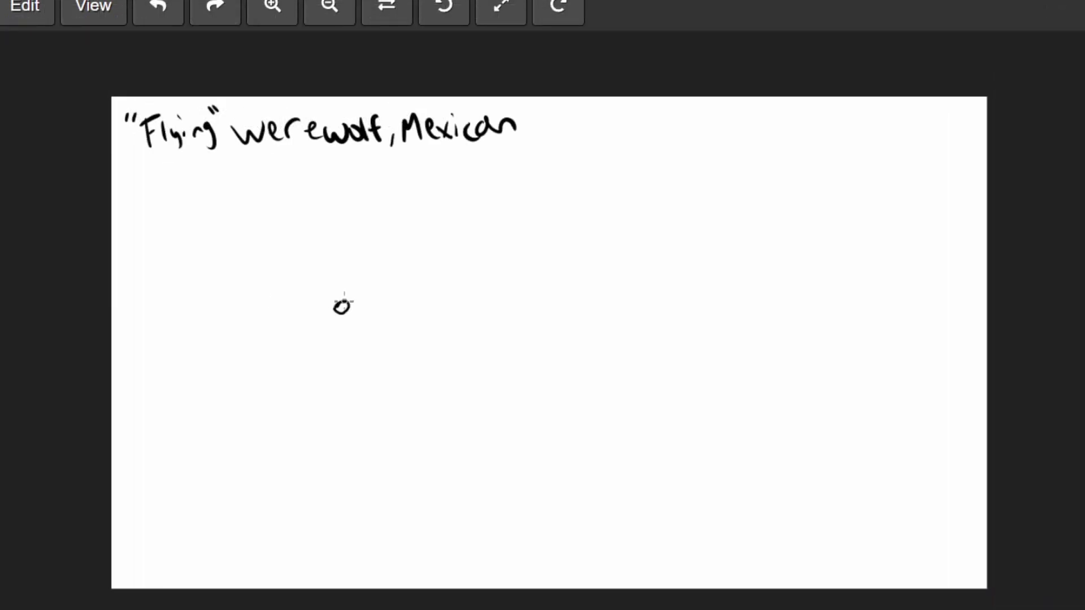
Draw the werewolf's head outline in profile with a rounded snout and solid black nose, leaving the face blank.
{"action": "mouse_move", "coordinate": [338, 311]}
{"action": "left_mouse_down"}
{"action": "mouse_move", "coordinate": [346, 302]}
{"action": "mouse_move", "coordinate": [323, 346]}
{"action": "mouse_move", "coordinate": [294, 347]}
{"action": "left_mouse_up"}
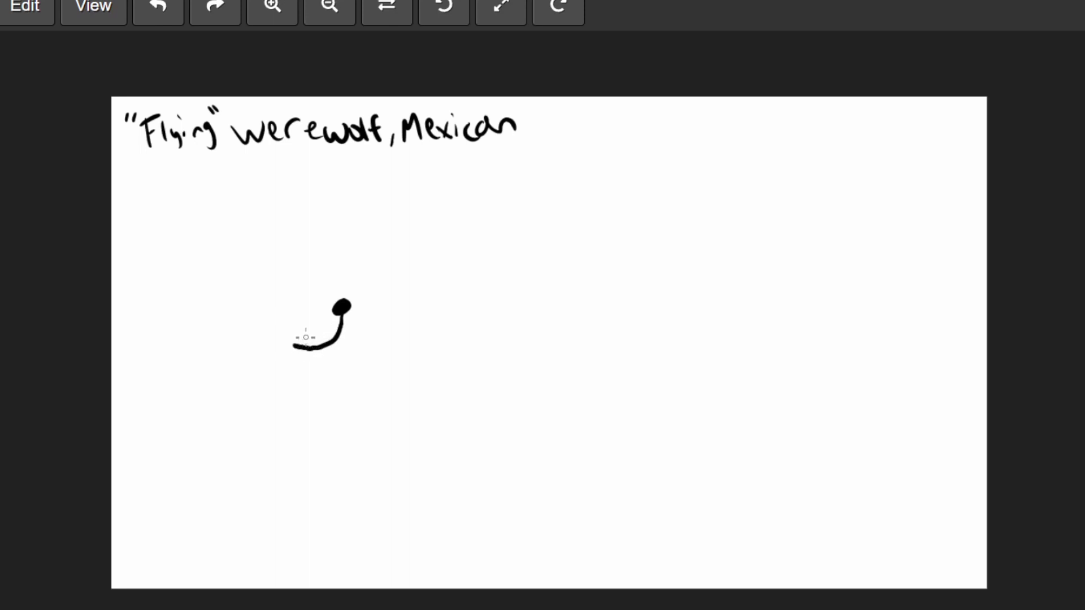
{"action": "left_click_drag", "start_coordinate": [340, 306], "coordinate": [290, 312]}
{"action": "mouse_move", "coordinate": [291, 310]}
{"action": "left_mouse_down"}
{"action": "mouse_move", "coordinate": [288, 296]}
{"action": "mouse_move", "coordinate": [247, 285]}
{"action": "mouse_move", "coordinate": [233, 323]}
{"action": "mouse_move", "coordinate": [264, 363]}
{"action": "mouse_move", "coordinate": [287, 364]}
{"action": "mouse_move", "coordinate": [301, 348]}
{"action": "left_mouse_up"}
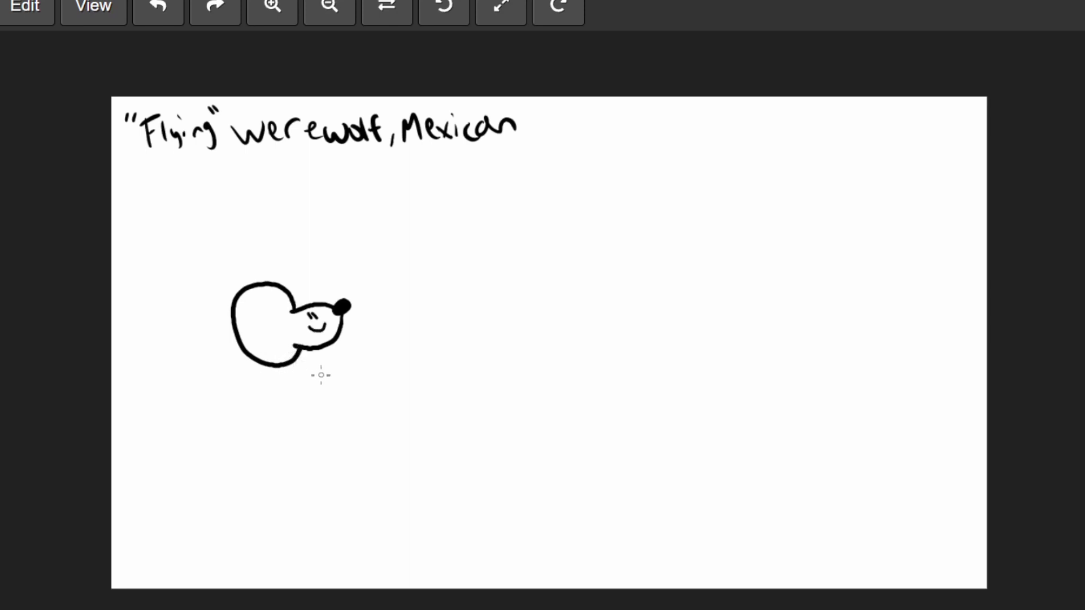
{"action": "key", "text": "ctrl+z"}
{"action": "key", "text": "ctrl+z"}
{"action": "key", "text": "ctrl+z"}
Add a pointed, swept-back ear and a striped cap with a spinning propeller and motion lines to the head.
{"action": "mouse_move", "coordinate": [251, 293]}
{"action": "left_mouse_down"}
{"action": "mouse_move", "coordinate": [218, 298]}
{"action": "mouse_move", "coordinate": [242, 318]}
{"action": "left_mouse_up"}
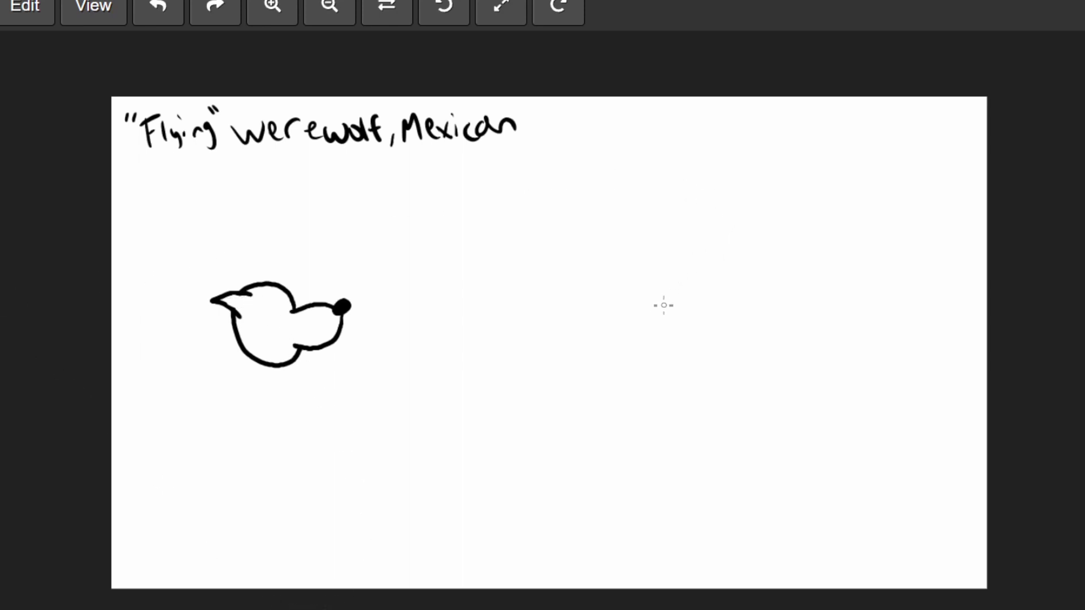
{"action": "mouse_move", "coordinate": [257, 294]}
{"action": "left_mouse_down"}
{"action": "mouse_move", "coordinate": [298, 298]}
{"action": "mouse_move", "coordinate": [248, 294]}
{"action": "mouse_move", "coordinate": [279, 286]}
{"action": "mouse_move", "coordinate": [263, 281]}
{"action": "mouse_move", "coordinate": [261, 247]}
{"action": "mouse_move", "coordinate": [279, 242]}
{"action": "mouse_move", "coordinate": [287, 258]}
{"action": "mouse_move", "coordinate": [235, 251]}
{"action": "mouse_move", "coordinate": [262, 257]}
{"action": "mouse_move", "coordinate": [274, 236]}
{"action": "mouse_move", "coordinate": [278, 272]}
{"action": "mouse_move", "coordinate": [249, 274]}
{"action": "left_mouse_up"}
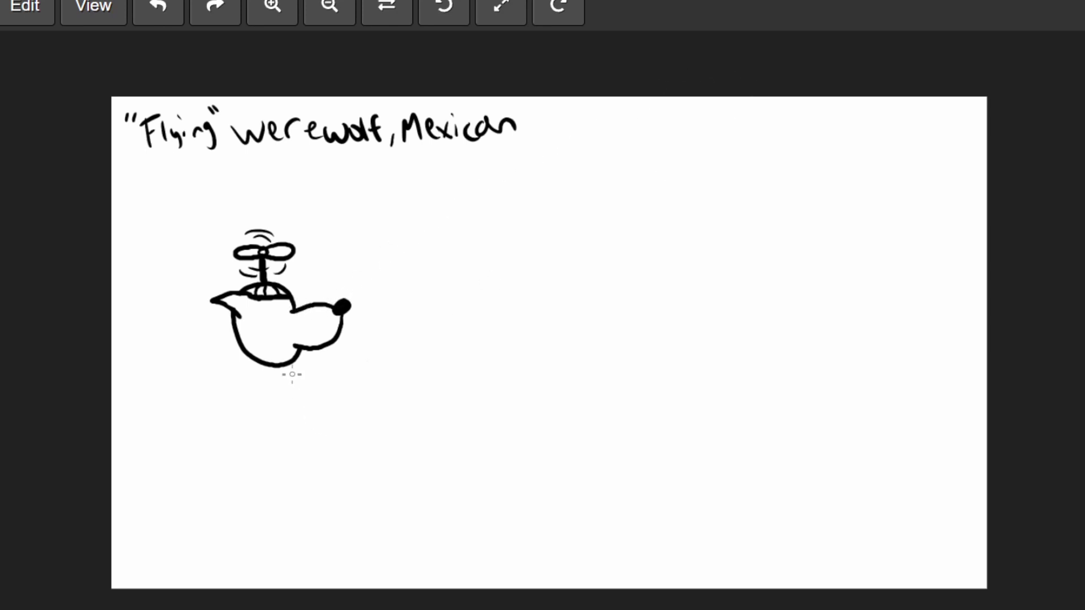
Darken the inside of the ear and draw a half-closed, scowling eye below the cap.
{"action": "mouse_move", "coordinate": [239, 297]}
{"action": "left_mouse_down"}
{"action": "mouse_move", "coordinate": [225, 300]}
{"action": "mouse_move", "coordinate": [243, 308]}
{"action": "mouse_move", "coordinate": [236, 300]}
{"action": "left_mouse_up"}
{"action": "left_click_drag", "start_coordinate": [264, 307], "coordinate": [283, 311]}
{"action": "key", "text": "ctrl+z"}
{"action": "left_click_drag", "start_coordinate": [263, 306], "coordinate": [286, 312]}
Replace the rounded lower jaw with a flatter jawline and mouth line, and dot whisker spots on the snout.
{"action": "left_click_drag", "start_coordinate": [336, 337], "coordinate": [303, 341]}
{"action": "key", "text": "ctrl+z"}
{"action": "mouse_move", "coordinate": [310, 358]}
{"action": "left_mouse_down"}
{"action": "mouse_move", "coordinate": [288, 357]}
{"action": "mouse_move", "coordinate": [306, 362]}
{"action": "mouse_move", "coordinate": [289, 370]}
{"action": "mouse_move", "coordinate": [252, 352]}
{"action": "left_mouse_up"}
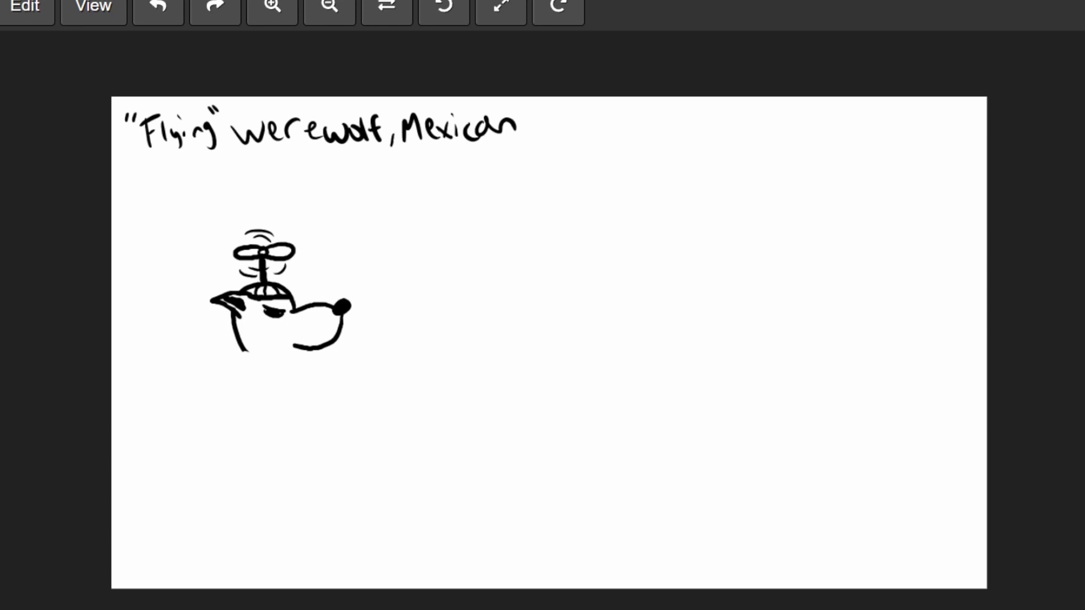
{"action": "mouse_move", "coordinate": [244, 350]}
{"action": "left_mouse_down"}
{"action": "mouse_move", "coordinate": [263, 359]}
{"action": "mouse_move", "coordinate": [338, 347]}
{"action": "left_mouse_up"}
{"action": "left_click", "coordinate": [322, 330]}
{"action": "left_click", "coordinate": [325, 334]}
{"action": "left_click_drag", "start_coordinate": [278, 357], "coordinate": [290, 352]}
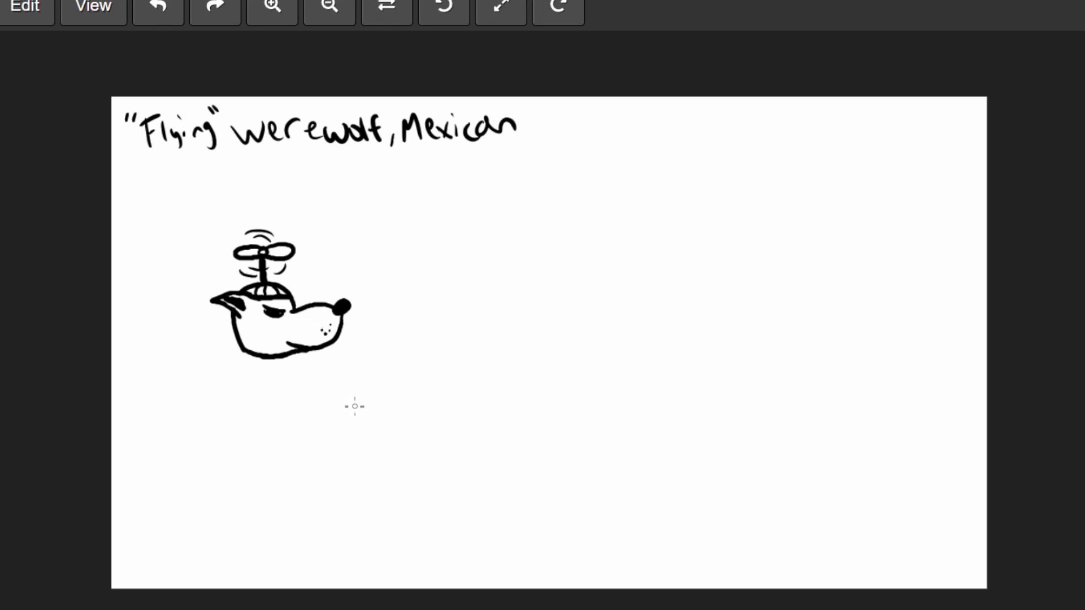
Draw jagged fur spikes down the back of the werewolf's head and neck.
{"action": "left_click_drag", "start_coordinate": [245, 352], "coordinate": [234, 353]}
{"action": "key", "text": "ctrl+z"}
{"action": "mouse_move", "coordinate": [238, 318]}
{"action": "left_mouse_down"}
{"action": "mouse_move", "coordinate": [231, 345]}
{"action": "mouse_move", "coordinate": [240, 360]}
{"action": "mouse_move", "coordinate": [259, 356]}
{"action": "left_mouse_up"}
{"action": "mouse_move", "coordinate": [562, 284]}
{"action": "left_mouse_down"}
{"action": "mouse_move", "coordinate": [566, 247]}
{"action": "mouse_move", "coordinate": [609, 255]}
{"action": "mouse_move", "coordinate": [620, 279]}
{"action": "mouse_move", "coordinate": [656, 295]}
{"action": "mouse_move", "coordinate": [664, 322]}
{"action": "mouse_move", "coordinate": [575, 315]}
{"action": "mouse_move", "coordinate": [562, 283]}
{"action": "left_mouse_up"}
{"action": "left_click_drag", "start_coordinate": [662, 304], "coordinate": [655, 314]}
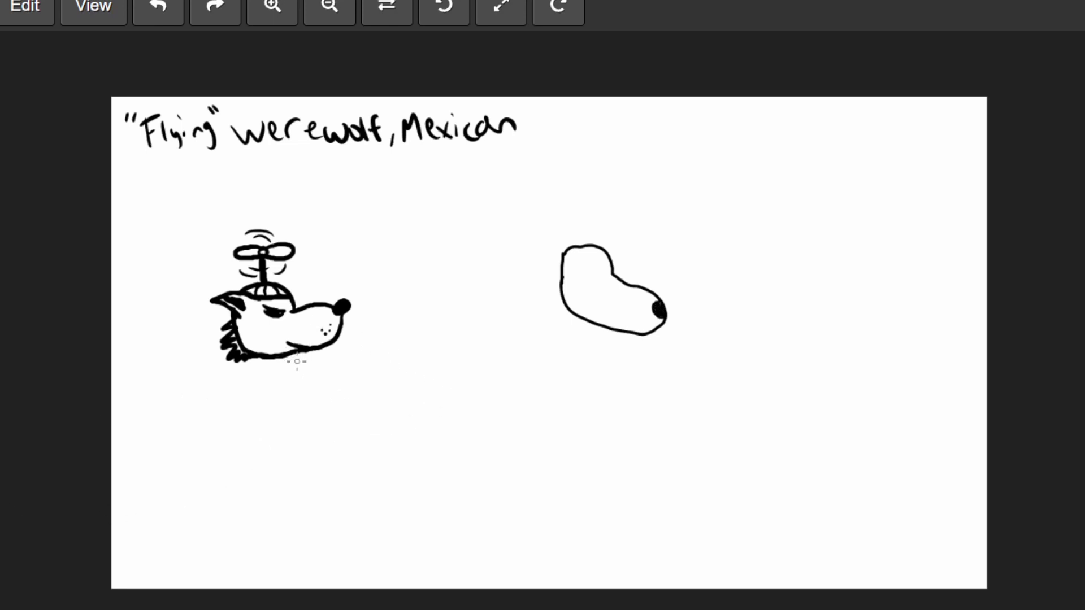
{"action": "left_click_drag", "start_coordinate": [590, 270], "coordinate": [595, 272]}
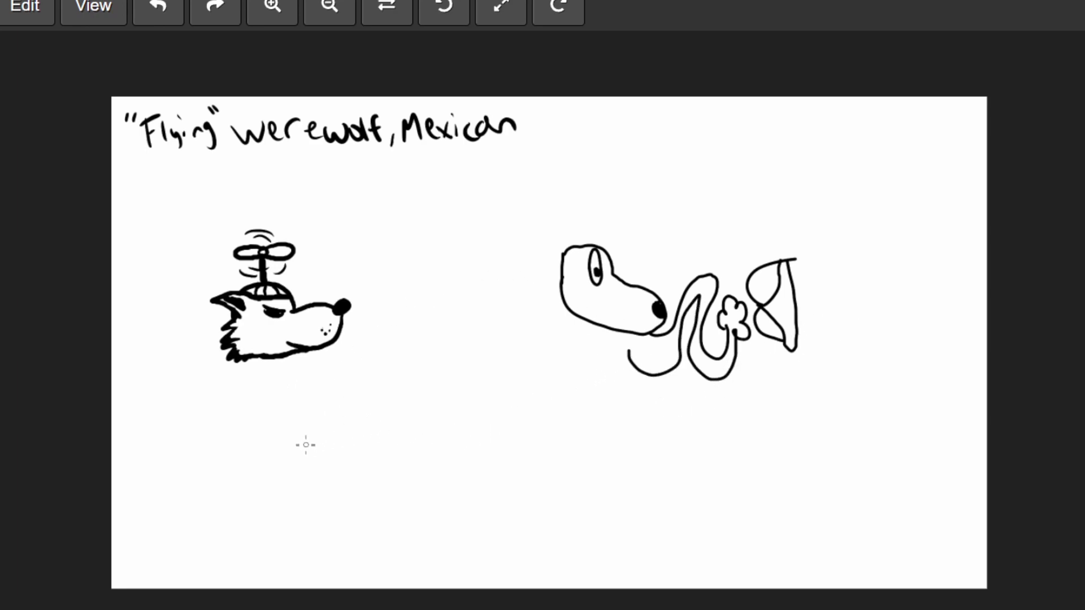
{"action": "left_click_drag", "start_coordinate": [614, 184], "coordinate": [625, 217]}
{"action": "mouse_move", "coordinate": [609, 180]}
{"action": "left_mouse_down"}
{"action": "mouse_move", "coordinate": [627, 198]}
{"action": "mouse_move", "coordinate": [660, 190]}
{"action": "left_mouse_up"}
{"action": "left_click_drag", "start_coordinate": [680, 182], "coordinate": [671, 214]}
{"action": "left_click_drag", "start_coordinate": [696, 179], "coordinate": [688, 215]}
{"action": "left_click_drag", "start_coordinate": [708, 179], "coordinate": [710, 216]}
{"action": "mouse_move", "coordinate": [770, 166]}
{"action": "left_mouse_down"}
{"action": "mouse_move", "coordinate": [741, 200]}
{"action": "mouse_move", "coordinate": [760, 198]}
{"action": "left_mouse_up"}
{"action": "mouse_move", "coordinate": [754, 186]}
{"action": "left_mouse_down"}
{"action": "mouse_move", "coordinate": [807, 176]}
{"action": "mouse_move", "coordinate": [788, 214]}
{"action": "left_mouse_up"}
{"action": "mouse_move", "coordinate": [814, 163]}
{"action": "left_mouse_down"}
{"action": "mouse_move", "coordinate": [805, 212]}
{"action": "mouse_move", "coordinate": [837, 206]}
{"action": "left_mouse_up"}
{"action": "key", "text": "ctrl+z"}
{"action": "key", "text": "ctrl+z"}
{"action": "key", "text": "ctrl+z"}
{"action": "key", "text": "ctrl+z"}
{"action": "key", "text": "ctrl+z"}
{"action": "key", "text": "ctrl+z"}
{"action": "key", "text": "ctrl+z"}
{"action": "key", "text": "ctrl+z"}
{"action": "key", "text": "ctrl+z"}
{"action": "key", "text": "ctrl+z"}
{"action": "key", "text": "ctrl+z"}
{"action": "key", "text": "ctrl+z"}
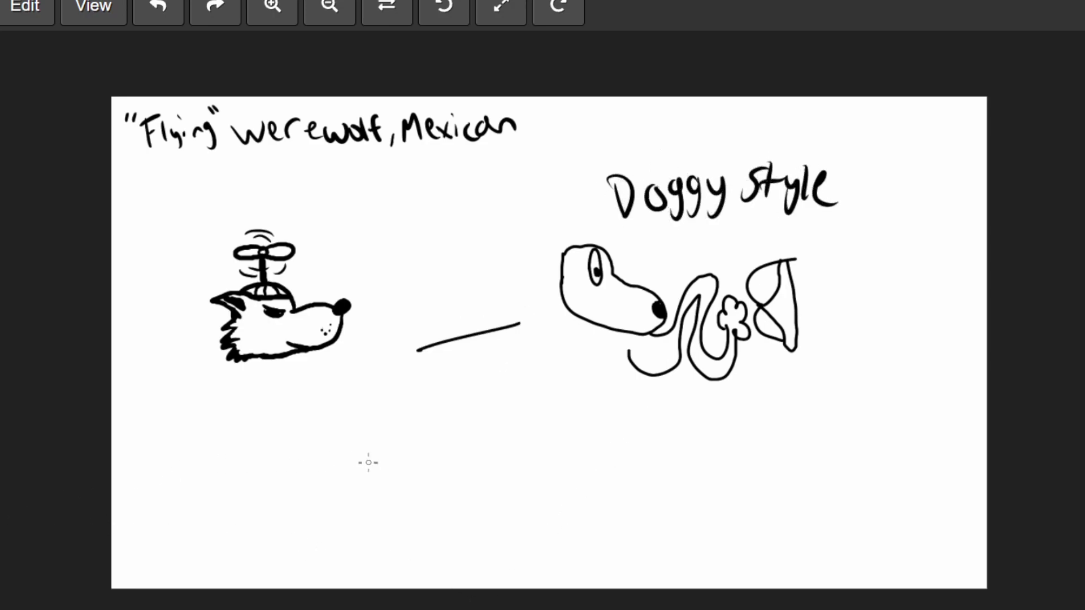
{"action": "key", "text": "ctrl+z"}
{"action": "key", "text": "ctrl+z"}
{"action": "key", "text": "ctrl+z"}
{"action": "key", "text": "ctrl+z"}
{"action": "key", "text": "ctrl+z"}
{"action": "key", "text": "ctrl+z"}
{"action": "key", "text": "ctrl+z"}
{"action": "key", "text": "ctrl+z"}
{"action": "key", "text": "ctrl+z"}
{"action": "key", "text": "ctrl+z"}
{"action": "key", "text": "ctrl+z"}
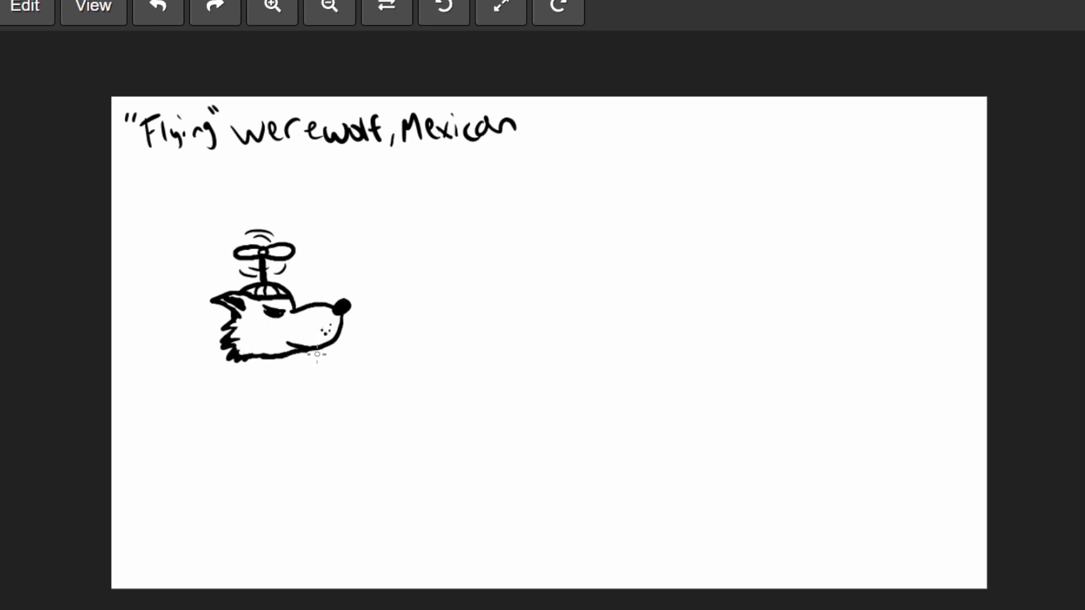
Draw a fang hanging from the mouth and an oval body below the head, with the outline open at the neck.
{"action": "mouse_move", "coordinate": [316, 360]}
{"action": "left_mouse_down"}
{"action": "mouse_move", "coordinate": [310, 369]}
{"action": "mouse_move", "coordinate": [305, 351]}
{"action": "left_mouse_up"}
{"action": "mouse_move", "coordinate": [256, 359]}
{"action": "left_mouse_down"}
{"action": "mouse_move", "coordinate": [235, 416]}
{"action": "mouse_move", "coordinate": [242, 446]}
{"action": "mouse_move", "coordinate": [275, 465]}
{"action": "mouse_move", "coordinate": [314, 446]}
{"action": "mouse_move", "coordinate": [318, 410]}
{"action": "mouse_move", "coordinate": [271, 357]}
{"action": "mouse_move", "coordinate": [354, 383]}
{"action": "mouse_move", "coordinate": [330, 351]}
{"action": "mouse_move", "coordinate": [238, 381]}
{"action": "mouse_move", "coordinate": [231, 413]}
{"action": "mouse_move", "coordinate": [248, 434]}
{"action": "mouse_move", "coordinate": [298, 428]}
{"action": "mouse_move", "coordinate": [307, 391]}
{"action": "mouse_move", "coordinate": [277, 355]}
{"action": "left_mouse_up"}
{"action": "key", "text": "ctrl+z"}
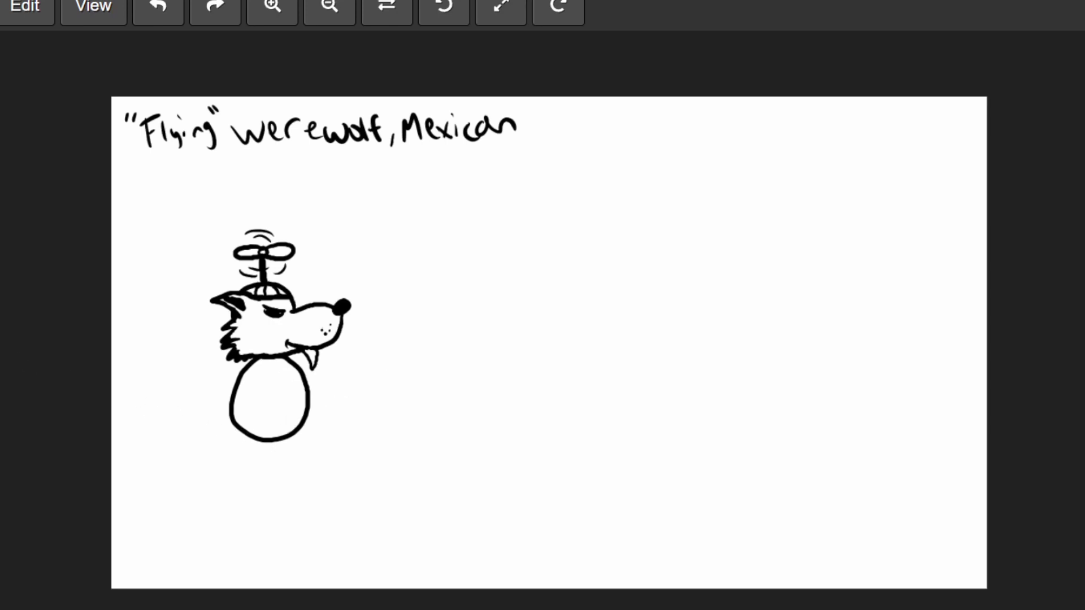
{"action": "mouse_move", "coordinate": [260, 355]}
{"action": "left_mouse_down"}
{"action": "mouse_move", "coordinate": [263, 346]}
{"action": "mouse_move", "coordinate": [283, 362]}
{"action": "left_mouse_up"}
{"action": "left_click_drag", "start_coordinate": [282, 353], "coordinate": [300, 351]}
Draw small raised arms on both sides of the body and two rounded feet beneath it.
{"action": "mouse_move", "coordinate": [265, 384]}
{"action": "left_mouse_down"}
{"action": "mouse_move", "coordinate": [215, 368]}
{"action": "mouse_move", "coordinate": [250, 394]}
{"action": "left_mouse_up"}
{"action": "key", "text": "ctrl+z"}
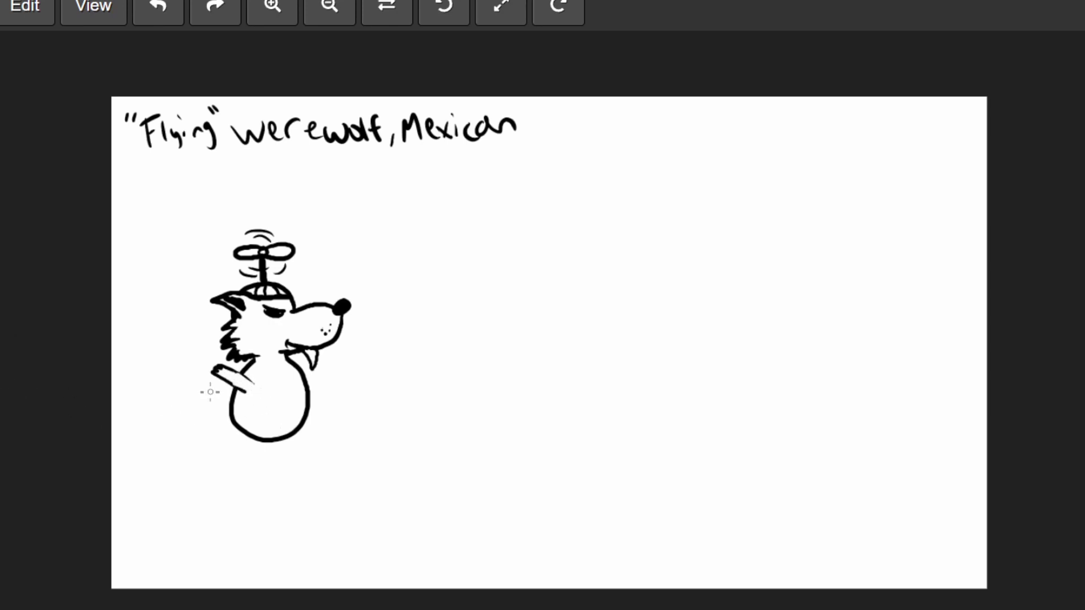
{"action": "mouse_move", "coordinate": [229, 369]}
{"action": "left_mouse_down"}
{"action": "mouse_move", "coordinate": [251, 380]}
{"action": "mouse_move", "coordinate": [248, 391]}
{"action": "left_mouse_up"}
{"action": "mouse_move", "coordinate": [307, 382]}
{"action": "left_mouse_down"}
{"action": "mouse_move", "coordinate": [337, 357]}
{"action": "mouse_move", "coordinate": [328, 353]}
{"action": "left_mouse_up"}
{"action": "mouse_move", "coordinate": [280, 440]}
{"action": "left_mouse_down"}
{"action": "mouse_move", "coordinate": [288, 462]}
{"action": "mouse_move", "coordinate": [331, 450]}
{"action": "mouse_move", "coordinate": [318, 435]}
{"action": "mouse_move", "coordinate": [297, 442]}
{"action": "mouse_move", "coordinate": [313, 441]}
{"action": "mouse_move", "coordinate": [300, 430]}
{"action": "mouse_move", "coordinate": [300, 442]}
{"action": "mouse_move", "coordinate": [333, 452]}
{"action": "mouse_move", "coordinate": [258, 444]}
{"action": "mouse_move", "coordinate": [253, 461]}
{"action": "mouse_move", "coordinate": [240, 461]}
{"action": "mouse_move", "coordinate": [213, 447]}
{"action": "mouse_move", "coordinate": [242, 442]}
{"action": "left_mouse_up"}
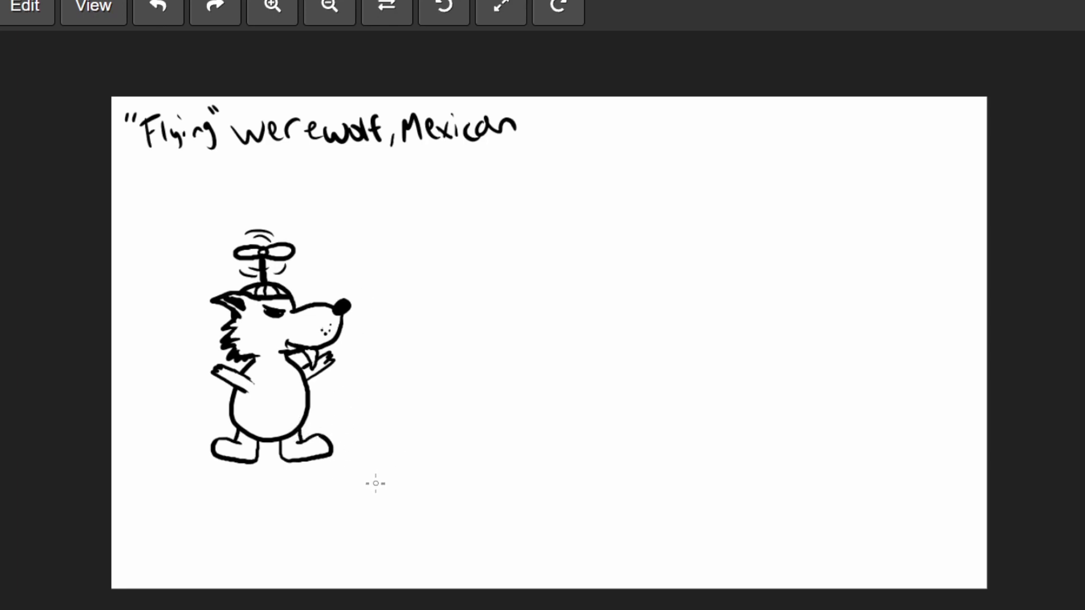
{"action": "left_click_drag", "start_coordinate": [357, 347], "coordinate": [342, 367]}
{"action": "key", "text": "ctrl+z"}
{"action": "key", "text": "ctrl+z"}
Draw a poncho outline over the body with a curved neckline, erasing the arm and body lines inside it.
{"action": "mouse_move", "coordinate": [258, 360]}
{"action": "left_mouse_down"}
{"action": "mouse_move", "coordinate": [240, 369]}
{"action": "mouse_move", "coordinate": [241, 431]}
{"action": "mouse_move", "coordinate": [305, 432]}
{"action": "mouse_move", "coordinate": [308, 381]}
{"action": "mouse_move", "coordinate": [281, 353]}
{"action": "left_mouse_up"}
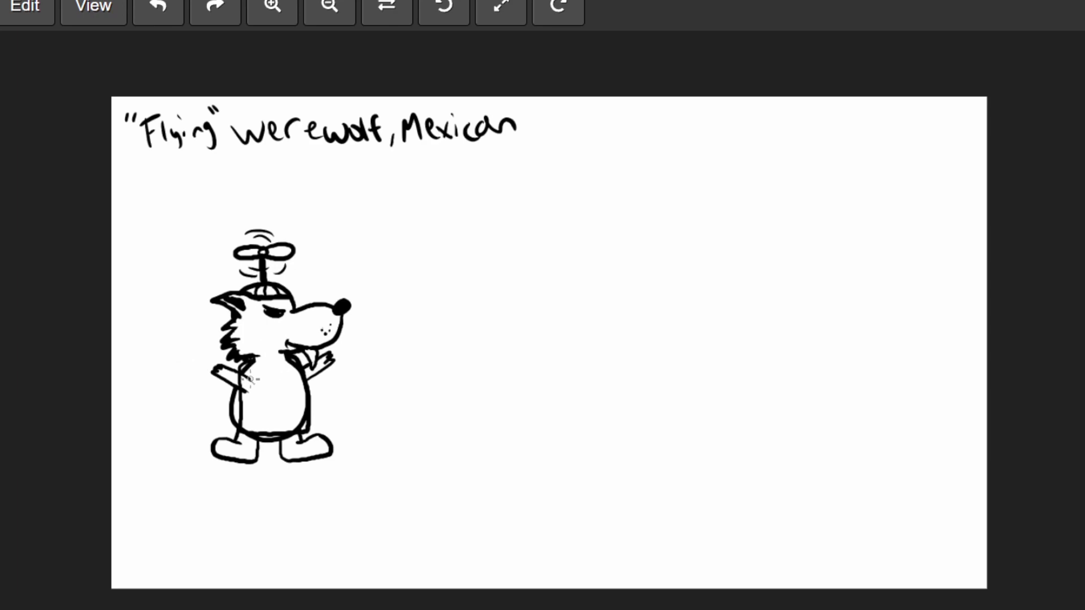
{"action": "mouse_move", "coordinate": [257, 373]}
{"action": "left_mouse_down"}
{"action": "mouse_move", "coordinate": [245, 374]}
{"action": "mouse_move", "coordinate": [259, 365]}
{"action": "mouse_move", "coordinate": [244, 370]}
{"action": "left_mouse_up"}
{"action": "mouse_move", "coordinate": [253, 358]}
{"action": "left_mouse_down"}
{"action": "mouse_move", "coordinate": [276, 358]}
{"action": "mouse_move", "coordinate": [237, 367]}
{"action": "left_mouse_up"}
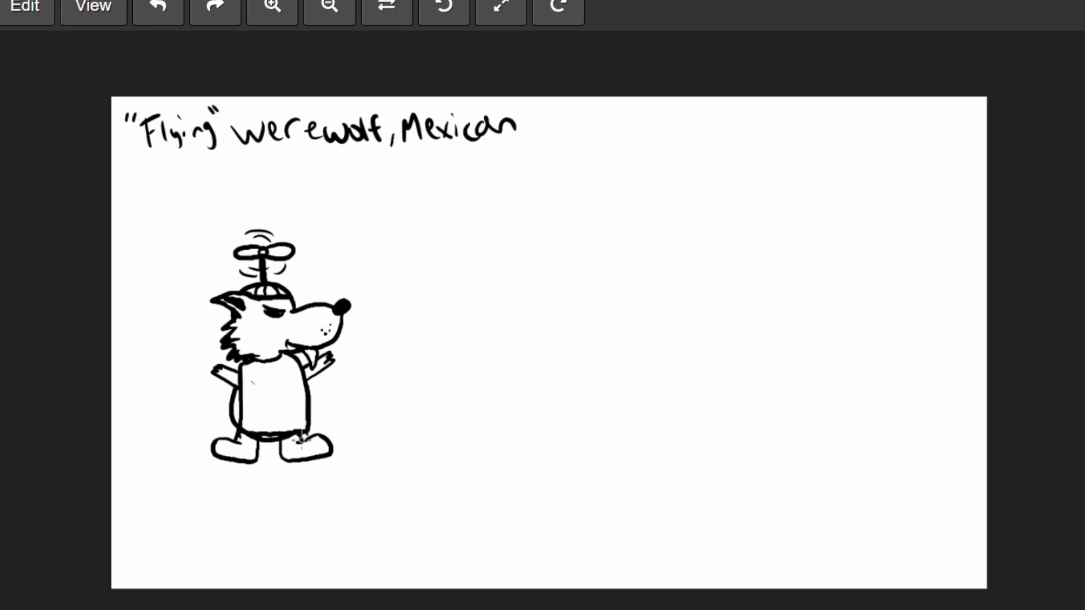
Decorate the poncho with three horizontal zigzag stripes and thicken its neckline.
{"action": "mouse_move", "coordinate": [243, 370]}
{"action": "left_mouse_down"}
{"action": "mouse_move", "coordinate": [281, 381]}
{"action": "mouse_move", "coordinate": [304, 372]}
{"action": "left_mouse_up"}
{"action": "mouse_move", "coordinate": [242, 400]}
{"action": "left_mouse_down"}
{"action": "mouse_move", "coordinate": [304, 399]}
{"action": "mouse_move", "coordinate": [244, 417]}
{"action": "mouse_move", "coordinate": [307, 417]}
{"action": "left_mouse_up"}
{"action": "left_click_drag", "start_coordinate": [256, 360], "coordinate": [283, 356]}
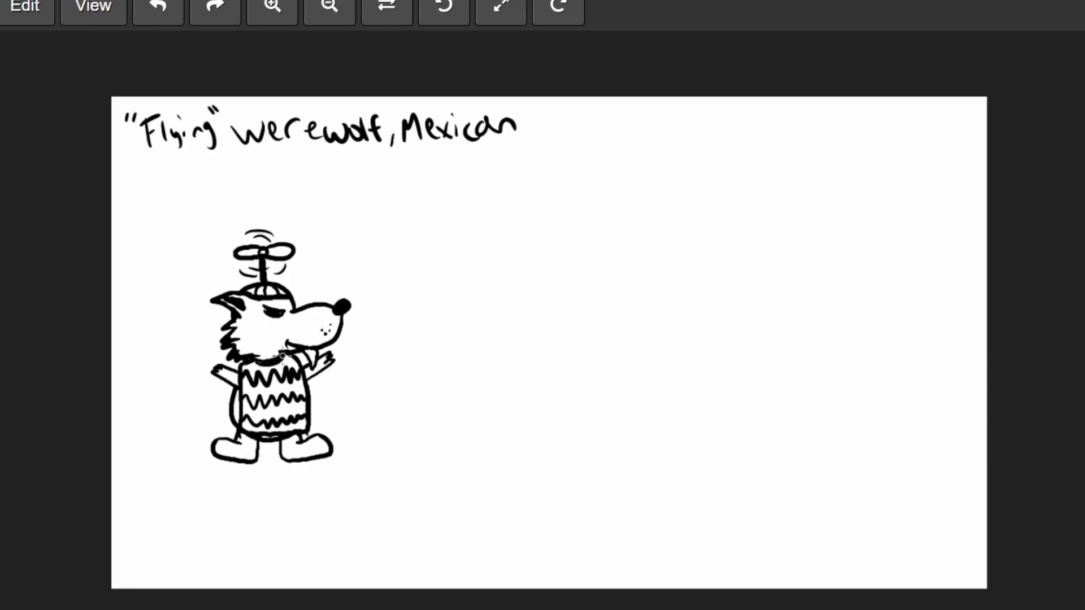
{"action": "mouse_move", "coordinate": [509, 275]}
{"action": "left_mouse_down"}
{"action": "mouse_move", "coordinate": [540, 245]}
{"action": "mouse_move", "coordinate": [536, 298]}
{"action": "mouse_move", "coordinate": [587, 294]}
{"action": "mouse_move", "coordinate": [558, 320]}
{"action": "mouse_move", "coordinate": [541, 272]}
{"action": "mouse_move", "coordinate": [579, 248]}
{"action": "mouse_move", "coordinate": [611, 273]}
{"action": "mouse_move", "coordinate": [579, 289]}
{"action": "mouse_move", "coordinate": [615, 278]}
{"action": "mouse_move", "coordinate": [644, 318]}
{"action": "mouse_move", "coordinate": [656, 273]}
{"action": "mouse_move", "coordinate": [604, 269]}
{"action": "mouse_move", "coordinate": [653, 278]}
{"action": "mouse_move", "coordinate": [681, 229]}
{"action": "mouse_move", "coordinate": [698, 263]}
{"action": "mouse_move", "coordinate": [731, 280]}
{"action": "mouse_move", "coordinate": [778, 265]}
{"action": "mouse_move", "coordinate": [776, 338]}
{"action": "mouse_move", "coordinate": [709, 384]}
{"action": "mouse_move", "coordinate": [607, 346]}
{"action": "mouse_move", "coordinate": [573, 429]}
{"action": "mouse_move", "coordinate": [481, 455]}
{"action": "mouse_move", "coordinate": [450, 380]}
{"action": "mouse_move", "coordinate": [588, 337]}
{"action": "mouse_move", "coordinate": [573, 288]}
{"action": "left_mouse_up"}
{"action": "key", "text": "ctrl+z"}
{"action": "key", "text": "ctrl+z"}
{"action": "key", "text": "ctrl+z"}
{"action": "key", "text": "ctrl+z"}
{"action": "key", "text": "ctrl+z"}
{"action": "key", "text": "ctrl+z"}
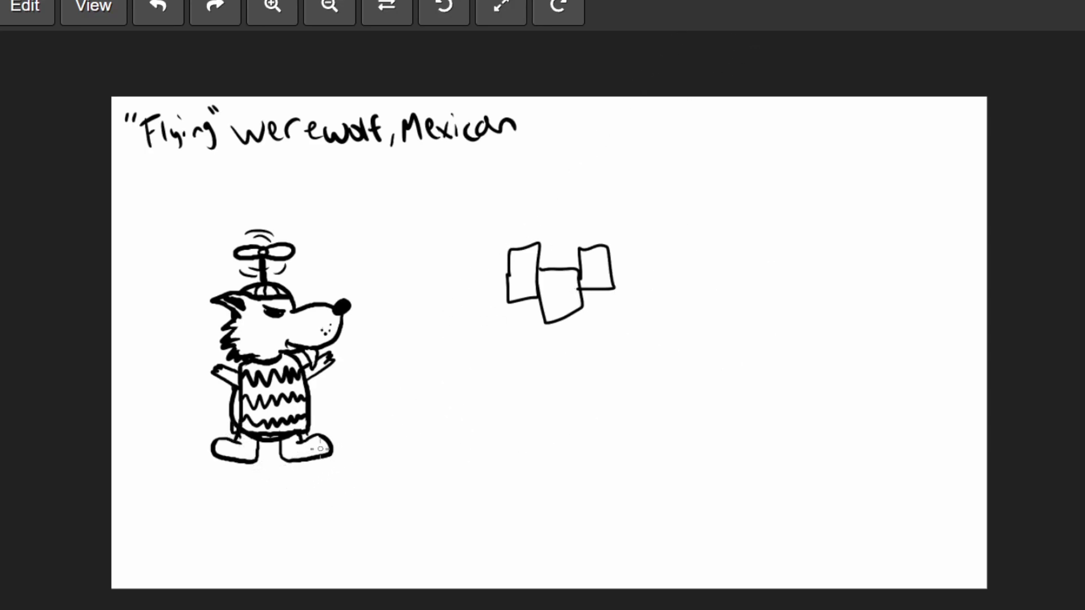
{"action": "mouse_move", "coordinate": [519, 263]}
{"action": "left_mouse_down"}
{"action": "mouse_move", "coordinate": [544, 287]}
{"action": "mouse_move", "coordinate": [541, 353]}
{"action": "mouse_move", "coordinate": [572, 376]}
{"action": "mouse_move", "coordinate": [627, 375]}
{"action": "mouse_move", "coordinate": [665, 313]}
{"action": "mouse_move", "coordinate": [637, 250]}
{"action": "mouse_move", "coordinate": [521, 264]}
{"action": "left_mouse_up"}
{"action": "key", "text": "ctrl+z"}
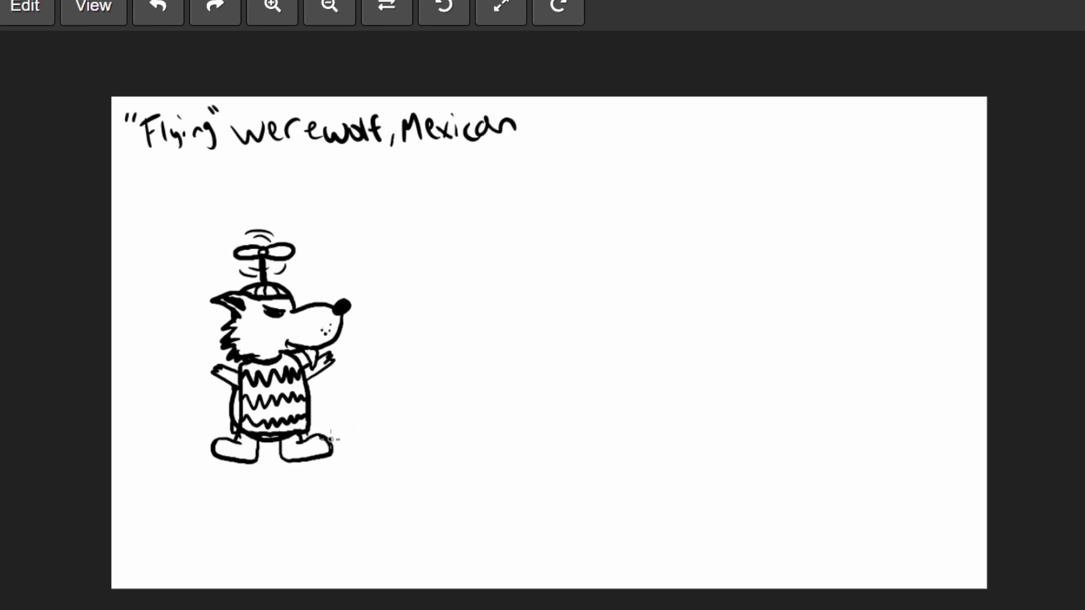
Draw sharp claws on the toes of both of the werewolf's feet.
{"action": "mouse_move", "coordinate": [343, 445]}
{"action": "left_mouse_down"}
{"action": "mouse_move", "coordinate": [331, 445]}
{"action": "mouse_move", "coordinate": [343, 459]}
{"action": "left_mouse_up"}
{"action": "left_click_drag", "start_coordinate": [207, 438], "coordinate": [209, 463]}
{"action": "left_click_drag", "start_coordinate": [210, 464], "coordinate": [217, 458]}
{"action": "left_click", "coordinate": [240, 450]}
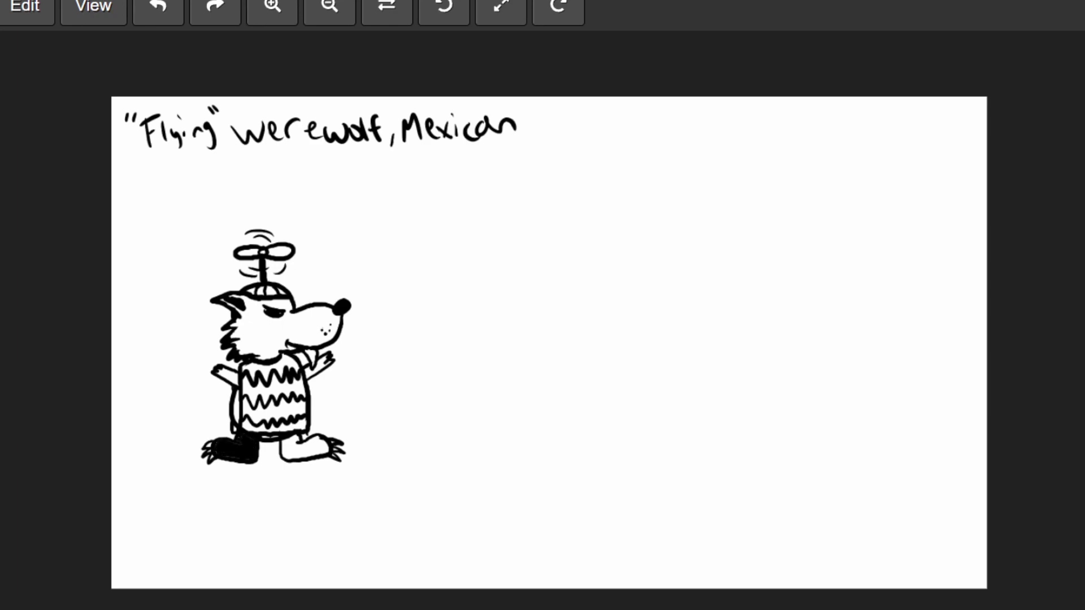
{"action": "key", "text": "ctrl+z"}
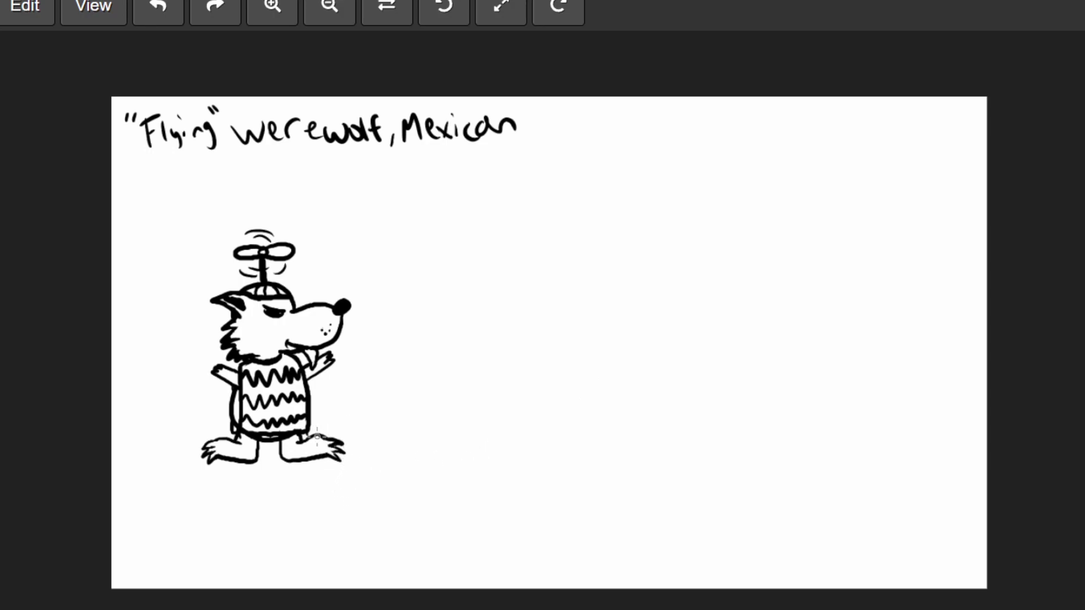
{"action": "left_click_drag", "start_coordinate": [323, 436], "coordinate": [341, 444]}
{"action": "key", "text": "ctrl+z"}
{"action": "key", "text": "ctrl+z"}
Redraw the werewolf's eye as a darker, sharply angled glare.
{"action": "left_click_drag", "start_coordinate": [260, 304], "coordinate": [284, 312]}
{"action": "mouse_move", "coordinate": [286, 289]}
{"action": "left_mouse_down"}
{"action": "mouse_move", "coordinate": [320, 300]}
{"action": "mouse_move", "coordinate": [243, 301]}
{"action": "mouse_move", "coordinate": [253, 298]}
{"action": "left_mouse_up"}
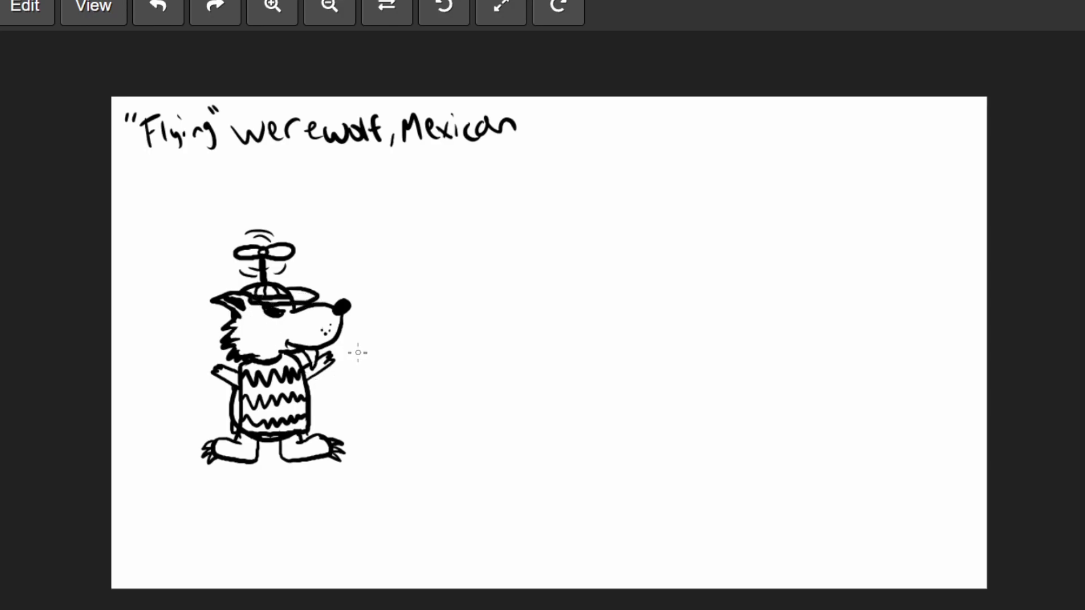
{"action": "key", "text": "ctrl+z"}
{"action": "key", "text": "ctrl+z"}
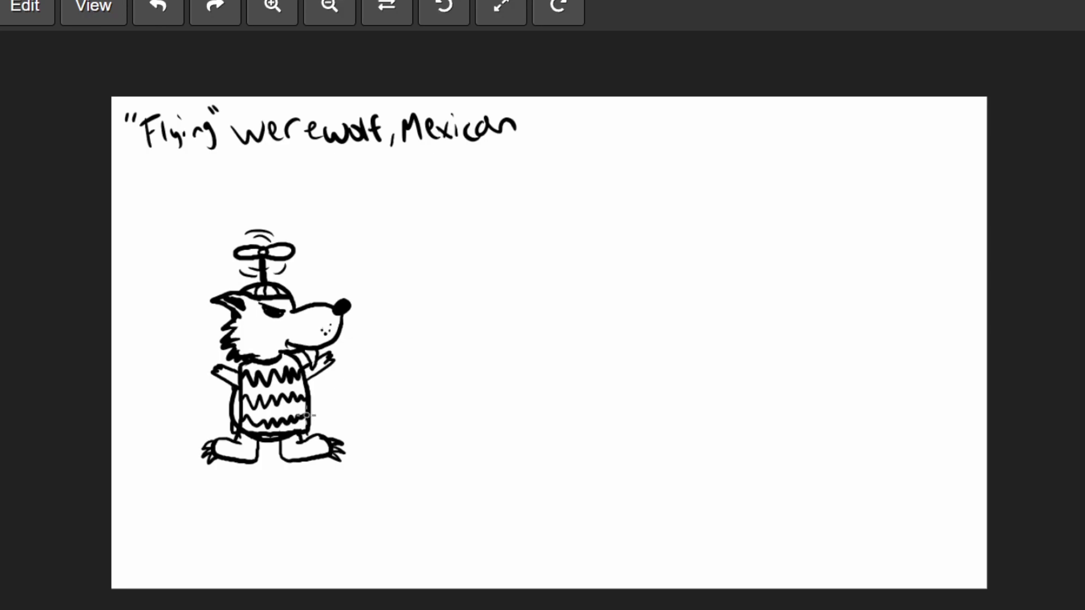
Draw a bushy, upward-curving tail with jagged fur behind the werewolf's back.
{"action": "mouse_move", "coordinate": [312, 412]}
{"action": "left_mouse_down"}
{"action": "mouse_move", "coordinate": [324, 396]}
{"action": "mouse_move", "coordinate": [318, 406]}
{"action": "left_mouse_up"}
{"action": "key", "text": "ctrl+z"}
{"action": "mouse_move", "coordinate": [230, 414]}
{"action": "left_mouse_down"}
{"action": "mouse_move", "coordinate": [214, 393]}
{"action": "mouse_move", "coordinate": [204, 396]}
{"action": "mouse_move", "coordinate": [178, 348]}
{"action": "mouse_move", "coordinate": [189, 404]}
{"action": "mouse_move", "coordinate": [256, 435]}
{"action": "left_mouse_up"}
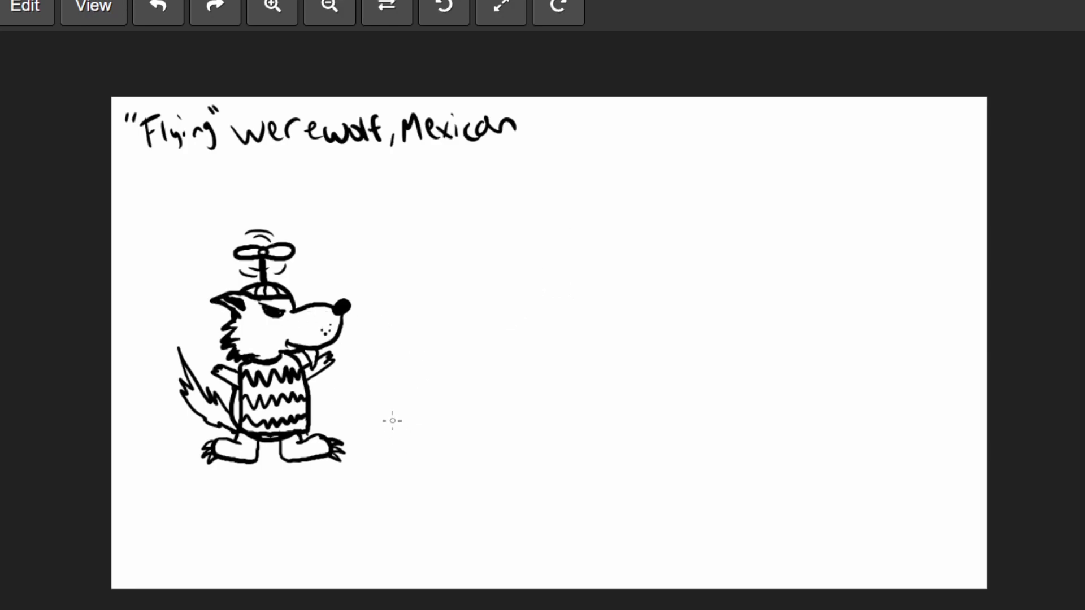
Draw a kernel-covered corn cob on a stick in the werewolf's raised hand, with sauce dripping from its end.
{"action": "left_click_drag", "start_coordinate": [333, 363], "coordinate": [328, 367]}
{"action": "mouse_move", "coordinate": [334, 361]}
{"action": "left_mouse_down"}
{"action": "mouse_move", "coordinate": [338, 417]}
{"action": "mouse_move", "coordinate": [324, 417]}
{"action": "mouse_move", "coordinate": [326, 373]}
{"action": "left_mouse_up"}
{"action": "key", "text": "ctrl+z"}
{"action": "left_click_drag", "start_coordinate": [333, 359], "coordinate": [371, 335]}
{"action": "mouse_move", "coordinate": [356, 331]}
{"action": "left_mouse_down"}
{"action": "mouse_move", "coordinate": [385, 341]}
{"action": "mouse_move", "coordinate": [414, 316]}
{"action": "mouse_move", "coordinate": [391, 307]}
{"action": "mouse_move", "coordinate": [359, 337]}
{"action": "left_mouse_up"}
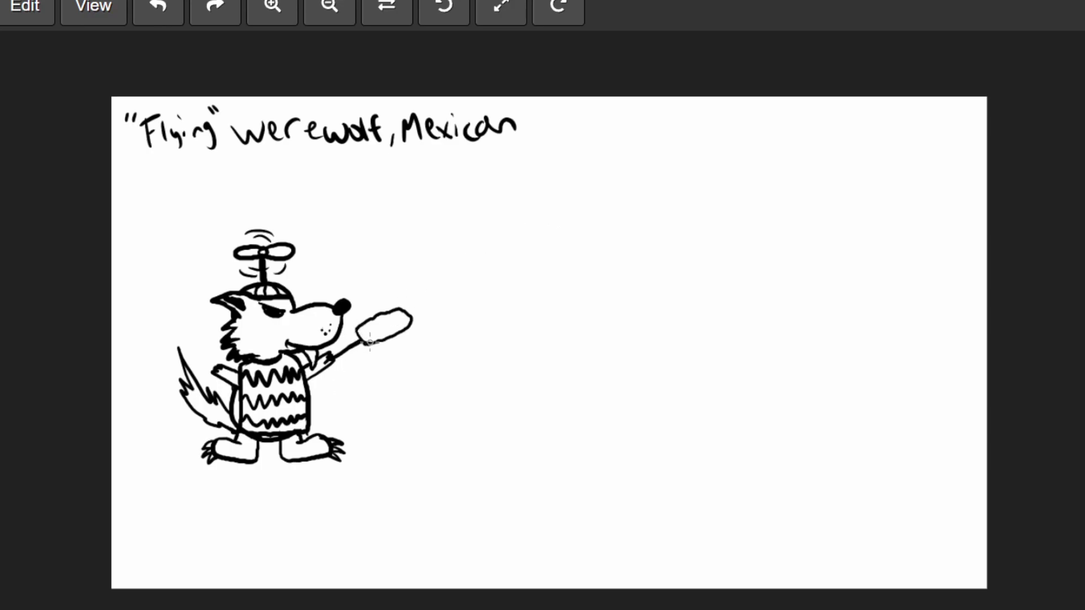
{"action": "mouse_move", "coordinate": [397, 308]}
{"action": "left_mouse_down"}
{"action": "mouse_move", "coordinate": [408, 325]}
{"action": "mouse_move", "coordinate": [392, 309]}
{"action": "mouse_move", "coordinate": [403, 322]}
{"action": "mouse_move", "coordinate": [394, 326]}
{"action": "mouse_move", "coordinate": [406, 319]}
{"action": "mouse_move", "coordinate": [393, 308]}
{"action": "mouse_move", "coordinate": [387, 323]}
{"action": "mouse_move", "coordinate": [404, 331]}
{"action": "mouse_move", "coordinate": [387, 316]}
{"action": "mouse_move", "coordinate": [379, 319]}
{"action": "mouse_move", "coordinate": [398, 322]}
{"action": "mouse_move", "coordinate": [393, 332]}
{"action": "mouse_move", "coordinate": [375, 317]}
{"action": "mouse_move", "coordinate": [386, 327]}
{"action": "mouse_move", "coordinate": [370, 329]}
{"action": "mouse_move", "coordinate": [373, 317]}
{"action": "mouse_move", "coordinate": [377, 345]}
{"action": "mouse_move", "coordinate": [365, 320]}
{"action": "mouse_move", "coordinate": [371, 342]}
{"action": "mouse_move", "coordinate": [362, 322]}
{"action": "mouse_move", "coordinate": [364, 339]}
{"action": "mouse_move", "coordinate": [359, 330]}
{"action": "mouse_move", "coordinate": [368, 341]}
{"action": "left_mouse_up"}
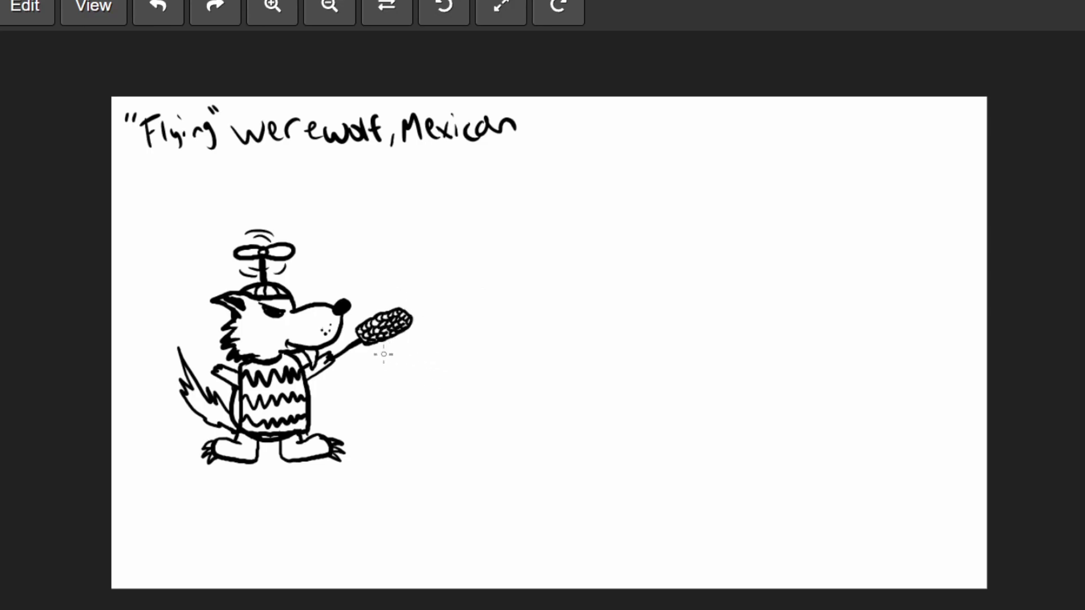
{"action": "mouse_move", "coordinate": [415, 320]}
{"action": "left_mouse_down"}
{"action": "mouse_move", "coordinate": [411, 385]}
{"action": "mouse_move", "coordinate": [404, 345]}
{"action": "mouse_move", "coordinate": [453, 405]}
{"action": "mouse_move", "coordinate": [429, 360]}
{"action": "mouse_move", "coordinate": [430, 391]}
{"action": "mouse_move", "coordinate": [409, 352]}
{"action": "left_mouse_up"}
{"action": "key", "text": "ctrl+z"}
Fill the werewolf's head, arms, body and legs with greyish mauve.
{"action": "left_click", "coordinate": [266, 334]}
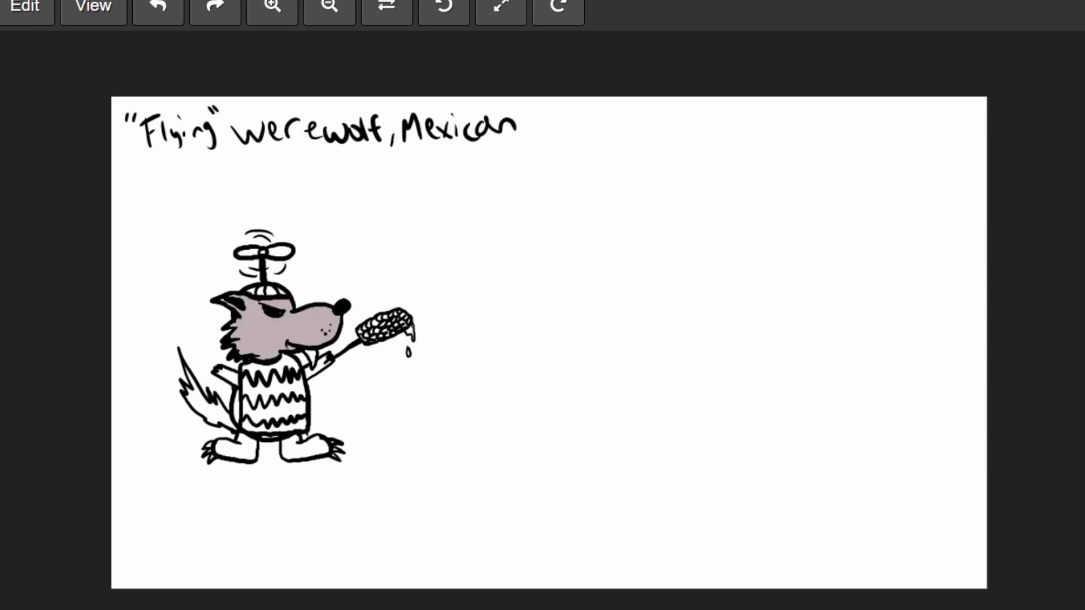
{"action": "left_click", "coordinate": [228, 376]}
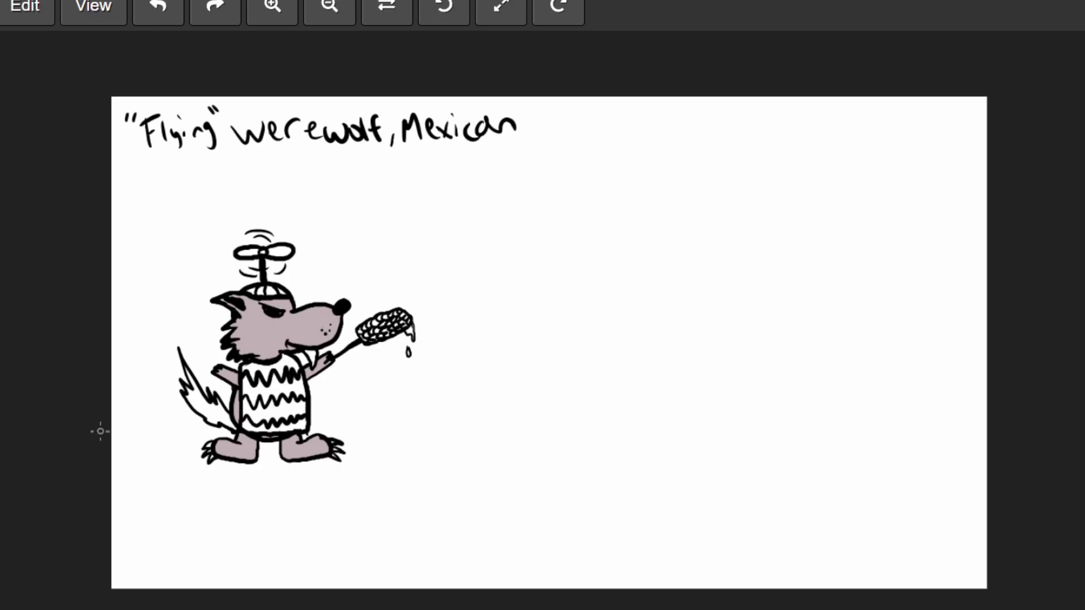
Fill the poncho's zigzag bands alternately green and pinkish red, and fill the tail greyish mauve.
{"action": "left_click", "coordinate": [272, 366]}
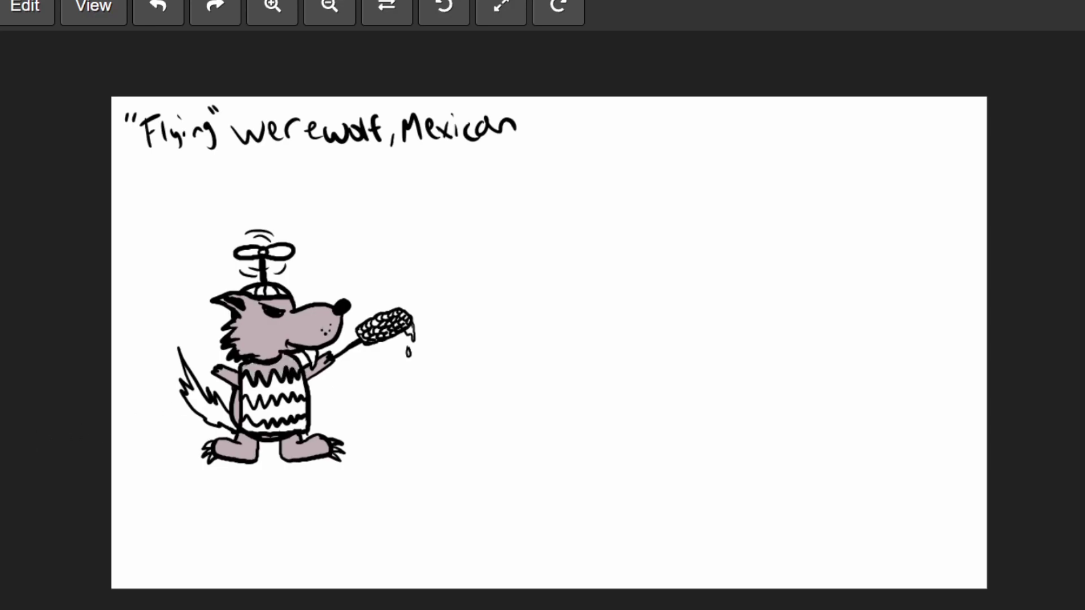
{"action": "key", "text": "ctrl+z"}
{"action": "left_click", "coordinate": [273, 367]}
{"action": "left_click", "coordinate": [274, 411]}
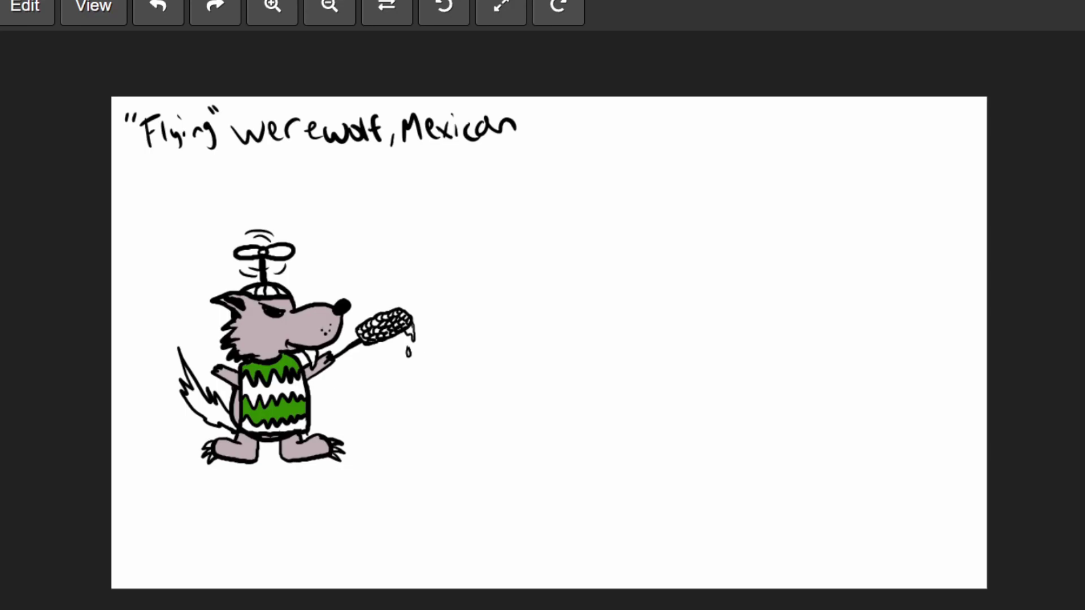
{"action": "left_click", "coordinate": [274, 389]}
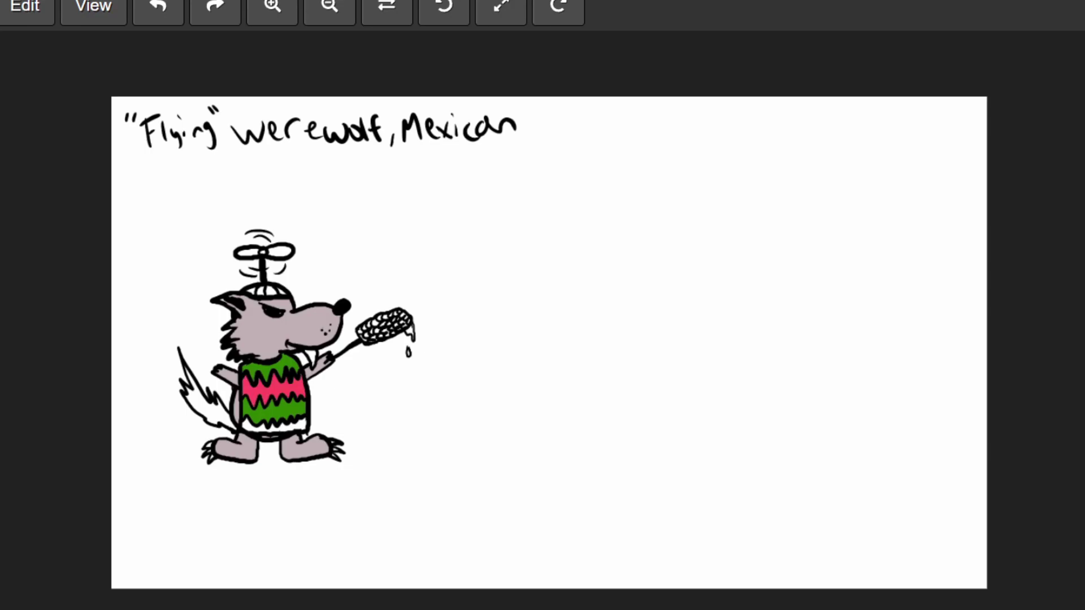
{"action": "left_click", "coordinate": [283, 429]}
{"action": "left_click", "coordinate": [207, 407]}
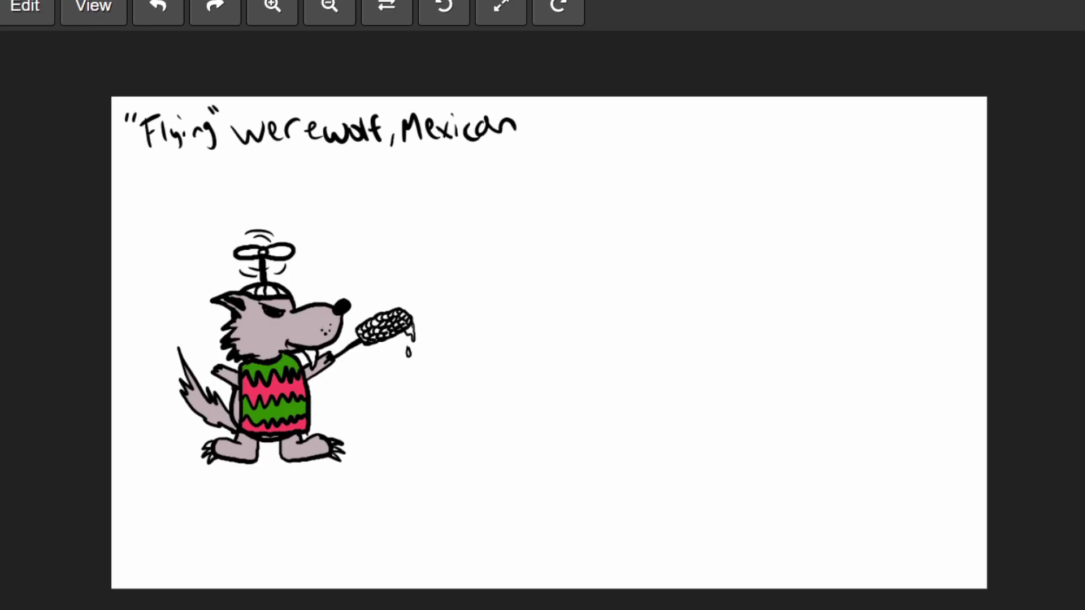
Colour the cap's panels red and green, the propeller light green, and the fang cream with a red tip.
{"action": "left_click", "coordinate": [272, 291]}
{"action": "left_click", "coordinate": [251, 293]}
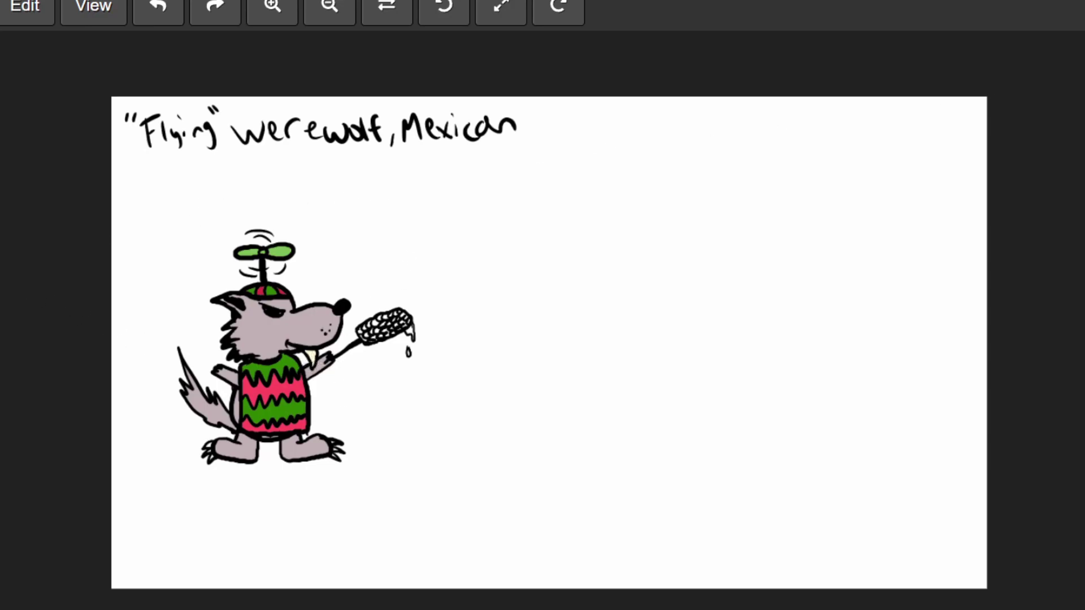
{"action": "left_click_drag", "start_coordinate": [312, 366], "coordinate": [315, 361]}
Colour the corn cob yellow with red sauce and drips, and fill the toe claws cream.
{"action": "mouse_move", "coordinate": [396, 315]}
{"action": "left_mouse_down"}
{"action": "mouse_move", "coordinate": [360, 337]}
{"action": "mouse_move", "coordinate": [399, 329]}
{"action": "mouse_move", "coordinate": [398, 313]}
{"action": "mouse_move", "coordinate": [407, 321]}
{"action": "left_mouse_up"}
{"action": "key", "text": "ctrl+z"}
{"action": "left_click", "coordinate": [376, 324]}
{"action": "left_click", "coordinate": [378, 331]}
{"action": "left_click", "coordinate": [387, 330]}
{"action": "left_click_drag", "start_coordinate": [392, 325], "coordinate": [372, 332]}
{"action": "left_click_drag", "start_coordinate": [410, 329], "coordinate": [413, 338]}
{"action": "left_click_drag", "start_coordinate": [383, 316], "coordinate": [374, 322]}
{"action": "left_click_drag", "start_coordinate": [211, 443], "coordinate": [213, 457]}
{"action": "left_click_drag", "start_coordinate": [338, 443], "coordinate": [336, 448]}
Draw a curved arrow pointing from the corn cob toward the empty half of the canvas.
{"action": "left_click_drag", "start_coordinate": [432, 303], "coordinate": [551, 281]}
{"action": "key", "text": "ctrl+z"}
{"action": "left_click_drag", "start_coordinate": [436, 319], "coordinate": [585, 300]}
{"action": "key", "text": "ctrl+z"}
{"action": "mouse_move", "coordinate": [436, 320]}
{"action": "left_mouse_down"}
{"action": "mouse_move", "coordinate": [501, 296]}
{"action": "mouse_move", "coordinate": [556, 311]}
{"action": "mouse_move", "coordinate": [543, 327]}
{"action": "left_mouse_up"}
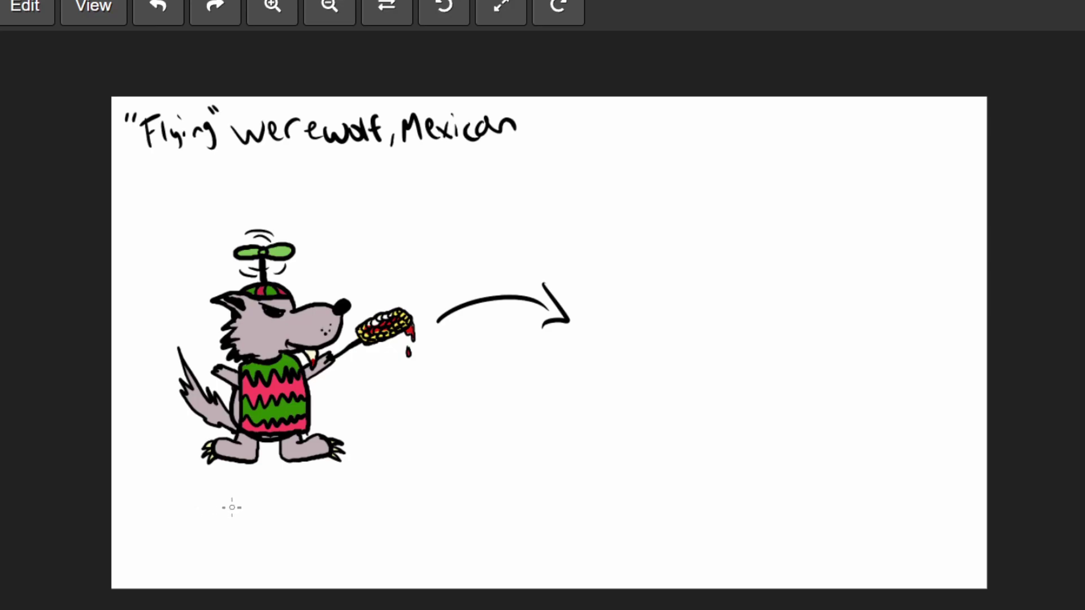
Write the name "Lobito" by hand beneath the werewolf.
{"action": "mouse_move", "coordinate": [158, 489]}
{"action": "left_mouse_down"}
{"action": "mouse_move", "coordinate": [161, 523]}
{"action": "mouse_move", "coordinate": [177, 485]}
{"action": "mouse_move", "coordinate": [179, 520]}
{"action": "left_mouse_up"}
{"action": "left_click_drag", "start_coordinate": [184, 492], "coordinate": [183, 520]}
{"action": "mouse_move", "coordinate": [203, 506]}
{"action": "left_mouse_down"}
{"action": "mouse_move", "coordinate": [194, 509]}
{"action": "mouse_move", "coordinate": [216, 520]}
{"action": "left_mouse_up"}
{"action": "mouse_move", "coordinate": [208, 501]}
{"action": "left_mouse_down"}
{"action": "mouse_move", "coordinate": [226, 498]}
{"action": "mouse_move", "coordinate": [242, 514]}
{"action": "mouse_move", "coordinate": [262, 497]}
{"action": "mouse_move", "coordinate": [273, 516]}
{"action": "left_mouse_up"}
{"action": "mouse_move", "coordinate": [285, 504]}
{"action": "left_mouse_down"}
{"action": "mouse_move", "coordinate": [307, 492]}
{"action": "mouse_move", "coordinate": [310, 516]}
{"action": "left_mouse_up"}
{"action": "mouse_move", "coordinate": [321, 487]}
{"action": "left_mouse_down"}
{"action": "mouse_move", "coordinate": [322, 516]}
{"action": "mouse_move", "coordinate": [330, 496]}
{"action": "left_mouse_up"}
{"action": "left_click_drag", "start_coordinate": [341, 495], "coordinate": [338, 495]}
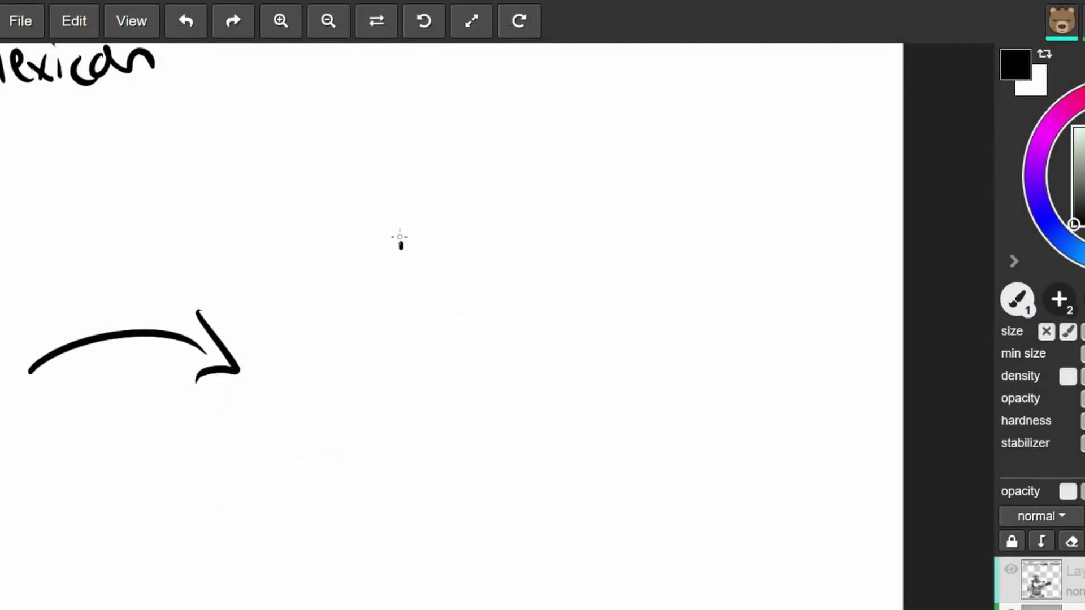
Outline a larger wolf head in profile beyond the arrow, with a pointed ear, jagged cheek fur and a long muzzle.
{"action": "mouse_move", "coordinate": [400, 238]}
{"action": "left_mouse_down"}
{"action": "mouse_move", "coordinate": [411, 168]}
{"action": "mouse_move", "coordinate": [420, 158]}
{"action": "mouse_move", "coordinate": [430, 168]}
{"action": "mouse_move", "coordinate": [422, 149]}
{"action": "mouse_move", "coordinate": [473, 228]}
{"action": "mouse_move", "coordinate": [463, 213]}
{"action": "mouse_move", "coordinate": [480, 217]}
{"action": "mouse_move", "coordinate": [475, 233]}
{"action": "mouse_move", "coordinate": [518, 224]}
{"action": "mouse_move", "coordinate": [497, 221]}
{"action": "mouse_move", "coordinate": [537, 231]}
{"action": "mouse_move", "coordinate": [521, 222]}
{"action": "mouse_move", "coordinate": [580, 261]}
{"action": "mouse_move", "coordinate": [548, 234]}
{"action": "mouse_move", "coordinate": [578, 258]}
{"action": "mouse_move", "coordinate": [569, 253]}
{"action": "mouse_move", "coordinate": [656, 251]}
{"action": "mouse_move", "coordinate": [642, 254]}
{"action": "mouse_move", "coordinate": [665, 266]}
{"action": "mouse_move", "coordinate": [663, 256]}
{"action": "mouse_move", "coordinate": [651, 324]}
{"action": "left_mouse_up"}
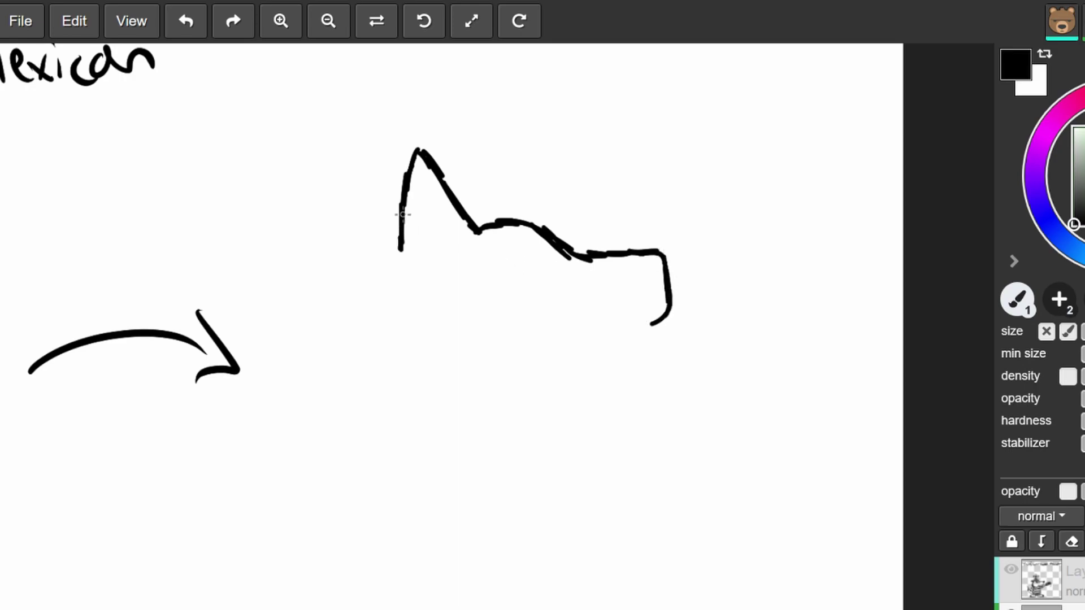
{"action": "mouse_move", "coordinate": [403, 240]}
{"action": "left_mouse_down"}
{"action": "mouse_move", "coordinate": [361, 331]}
{"action": "mouse_move", "coordinate": [417, 332]}
{"action": "mouse_move", "coordinate": [383, 387]}
{"action": "mouse_move", "coordinate": [452, 388]}
{"action": "mouse_move", "coordinate": [444, 379]}
{"action": "mouse_move", "coordinate": [450, 429]}
{"action": "mouse_move", "coordinate": [444, 407]}
{"action": "mouse_move", "coordinate": [453, 427]}
{"action": "mouse_move", "coordinate": [475, 416]}
{"action": "mouse_move", "coordinate": [461, 430]}
{"action": "mouse_move", "coordinate": [494, 393]}
{"action": "left_mouse_up"}
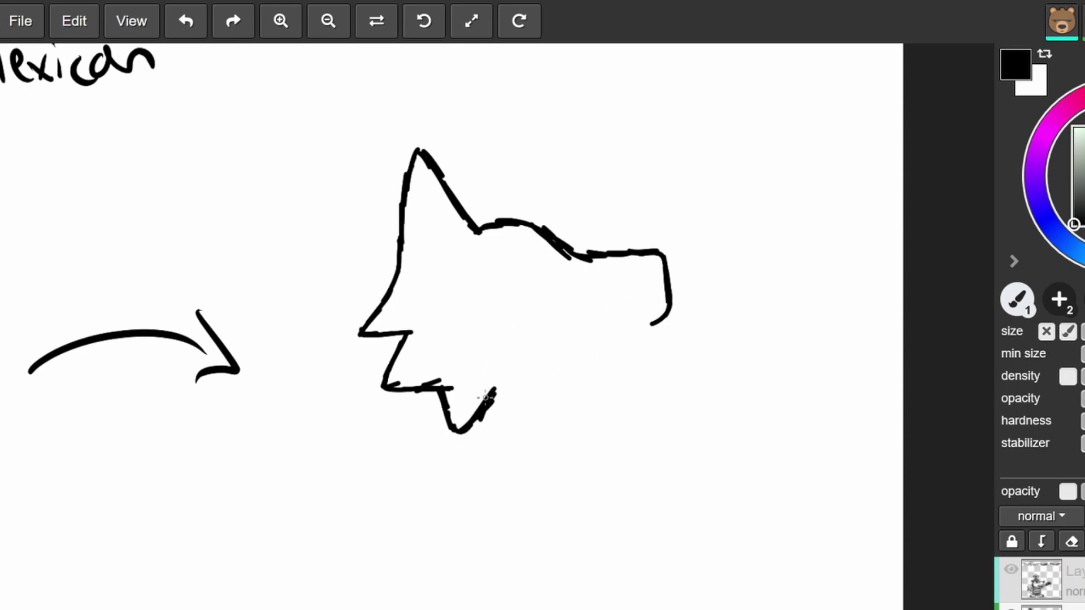
{"action": "mouse_move", "coordinate": [671, 307]}
{"action": "left_mouse_down"}
{"action": "mouse_move", "coordinate": [633, 345]}
{"action": "mouse_move", "coordinate": [539, 384]}
{"action": "mouse_move", "coordinate": [595, 365]}
{"action": "left_mouse_up"}
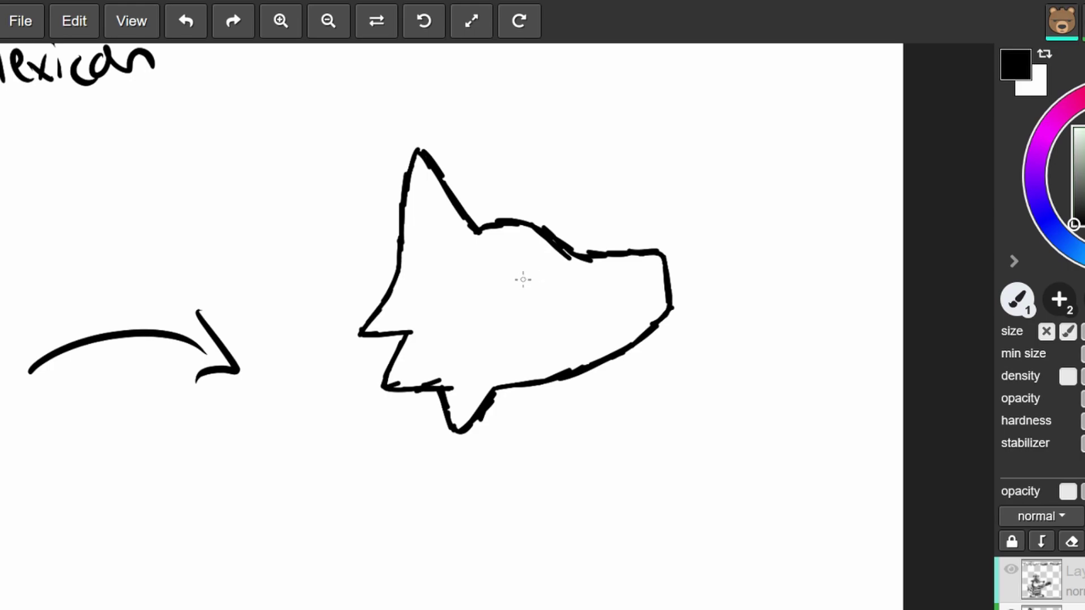
Draw the wolf's eye opening, mask outline, ear base and mouth opening, with a banded trim around the muzzle.
{"action": "mouse_move", "coordinate": [525, 253]}
{"action": "left_mouse_down"}
{"action": "mouse_move", "coordinate": [526, 286]}
{"action": "mouse_move", "coordinate": [486, 280]}
{"action": "mouse_move", "coordinate": [500, 268]}
{"action": "mouse_move", "coordinate": [484, 280]}
{"action": "mouse_move", "coordinate": [507, 261]}
{"action": "mouse_move", "coordinate": [532, 249]}
{"action": "left_mouse_up"}
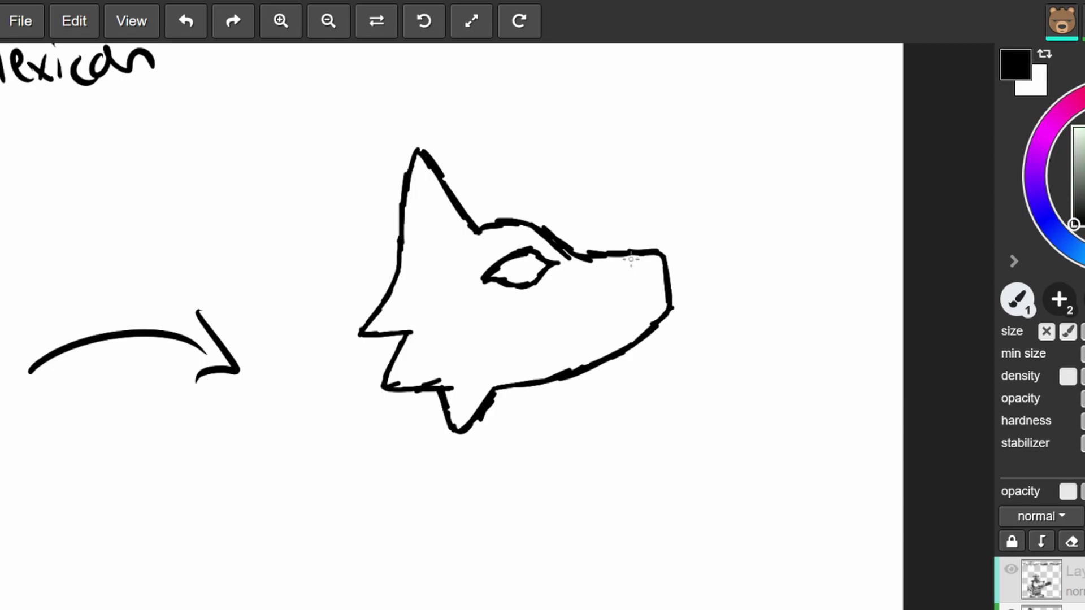
{"action": "mouse_move", "coordinate": [592, 255]}
{"action": "left_mouse_down"}
{"action": "mouse_move", "coordinate": [613, 263]}
{"action": "mouse_move", "coordinate": [628, 304]}
{"action": "mouse_move", "coordinate": [662, 303]}
{"action": "mouse_move", "coordinate": [626, 320]}
{"action": "mouse_move", "coordinate": [620, 337]}
{"action": "mouse_move", "coordinate": [623, 348]}
{"action": "left_mouse_up"}
{"action": "mouse_move", "coordinate": [401, 286]}
{"action": "left_mouse_down"}
{"action": "mouse_move", "coordinate": [477, 233]}
{"action": "mouse_move", "coordinate": [454, 258]}
{"action": "mouse_move", "coordinate": [468, 242]}
{"action": "left_mouse_up"}
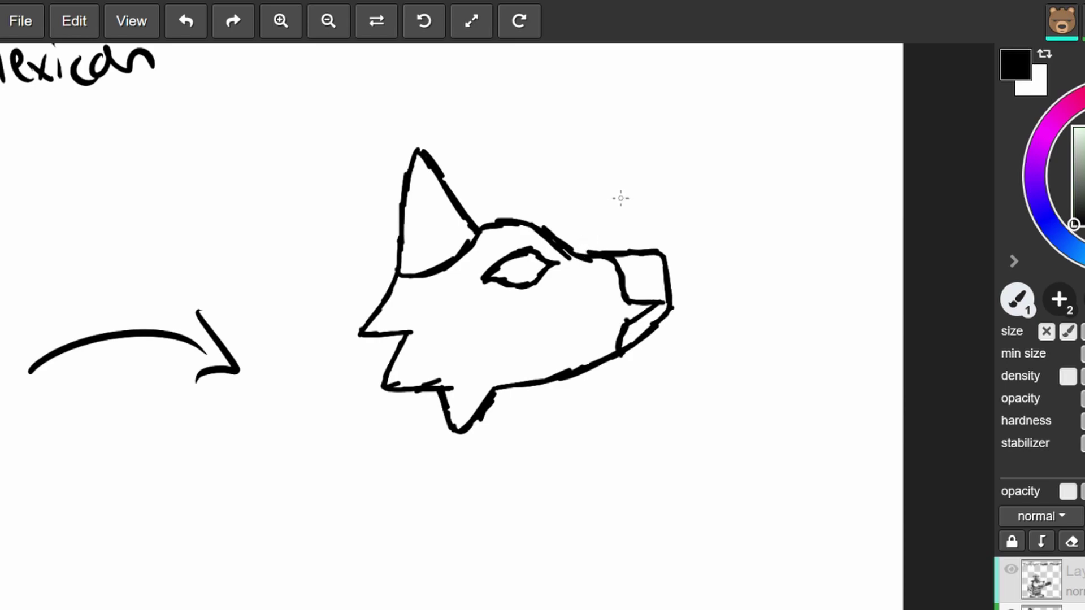
{"action": "mouse_move", "coordinate": [485, 280]}
{"action": "left_mouse_down"}
{"action": "mouse_move", "coordinate": [475, 293]}
{"action": "mouse_move", "coordinate": [540, 298]}
{"action": "mouse_move", "coordinate": [572, 257]}
{"action": "mouse_move", "coordinate": [536, 237]}
{"action": "mouse_move", "coordinate": [499, 240]}
{"action": "mouse_move", "coordinate": [448, 295]}
{"action": "mouse_move", "coordinate": [477, 294]}
{"action": "left_mouse_up"}
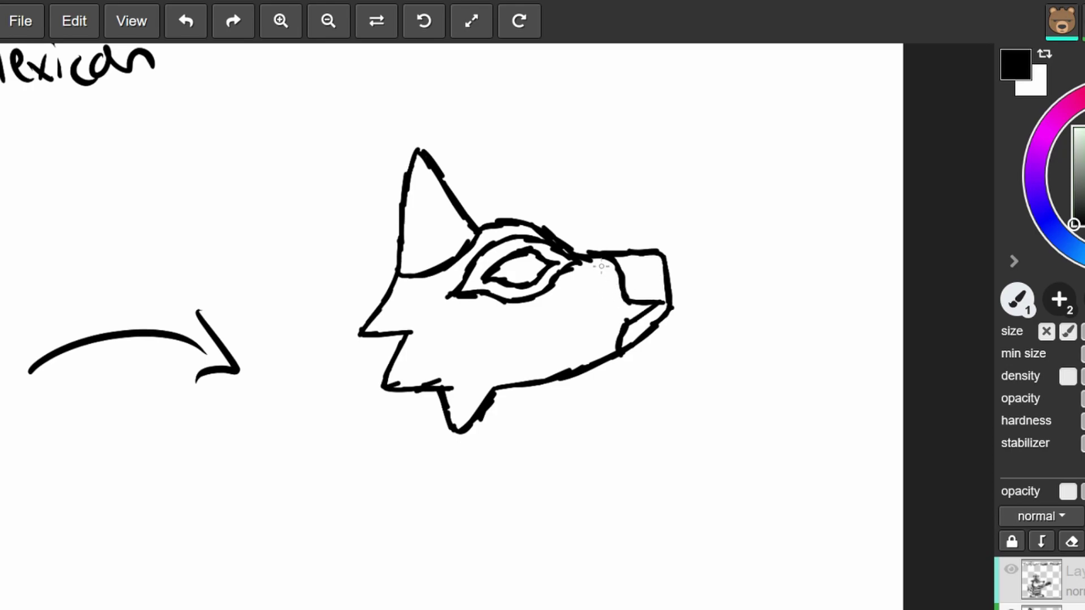
{"action": "mouse_move", "coordinate": [618, 298]}
{"action": "left_mouse_down"}
{"action": "mouse_move", "coordinate": [579, 300]}
{"action": "mouse_move", "coordinate": [549, 322]}
{"action": "mouse_move", "coordinate": [586, 336]}
{"action": "mouse_move", "coordinate": [573, 336]}
{"action": "mouse_move", "coordinate": [632, 318]}
{"action": "left_mouse_up"}
{"action": "mouse_move", "coordinate": [591, 258]}
{"action": "left_mouse_down"}
{"action": "mouse_move", "coordinate": [608, 301]}
{"action": "mouse_move", "coordinate": [602, 360]}
{"action": "left_mouse_up"}
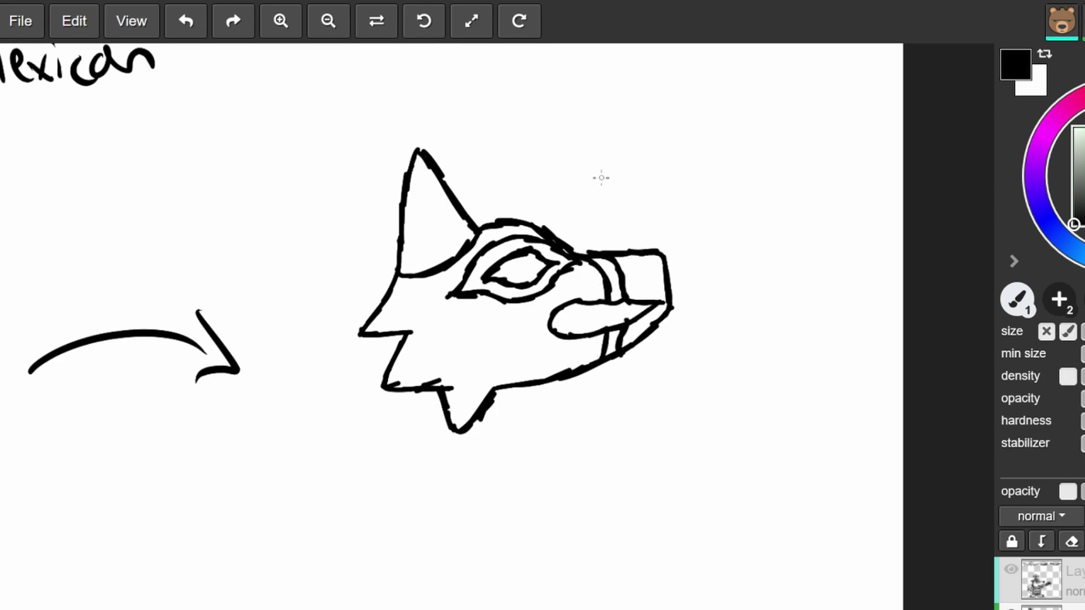
Add a two-bladed propeller on top of the wolf's head, blacken the nose and draw the iris and pupil.
{"action": "mouse_move", "coordinate": [502, 220]}
{"action": "left_mouse_down"}
{"action": "mouse_move", "coordinate": [495, 177]}
{"action": "mouse_move", "coordinate": [497, 219]}
{"action": "mouse_move", "coordinate": [487, 175]}
{"action": "mouse_move", "coordinate": [481, 182]}
{"action": "mouse_move", "coordinate": [488, 174]}
{"action": "mouse_move", "coordinate": [519, 154]}
{"action": "mouse_move", "coordinate": [510, 156]}
{"action": "mouse_move", "coordinate": [572, 153]}
{"action": "mouse_move", "coordinate": [515, 170]}
{"action": "mouse_move", "coordinate": [444, 170]}
{"action": "mouse_move", "coordinate": [460, 185]}
{"action": "mouse_move", "coordinate": [491, 172]}
{"action": "left_mouse_up"}
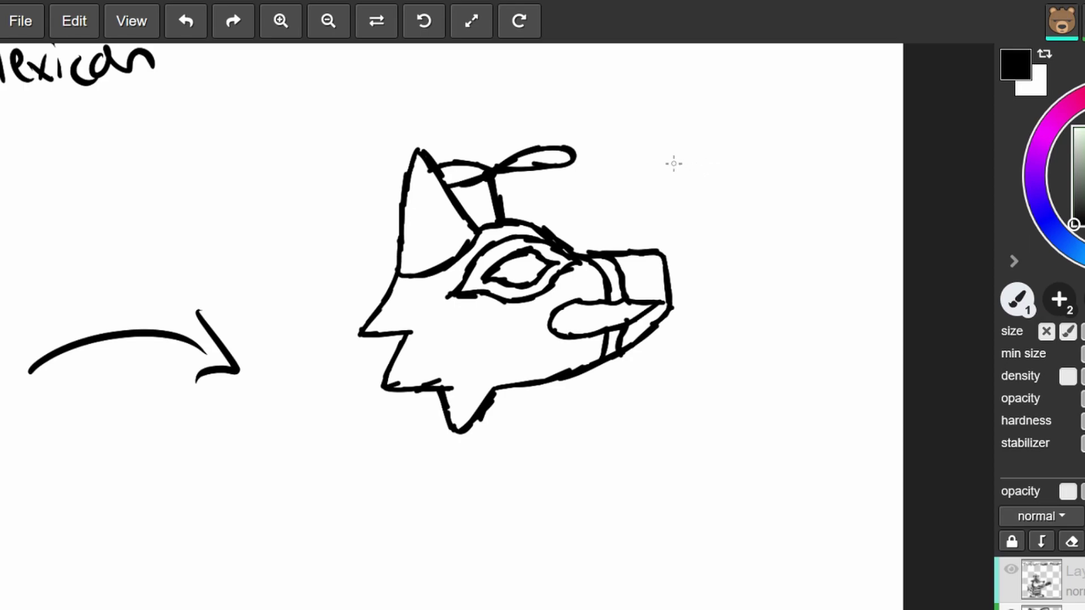
{"action": "mouse_move", "coordinate": [631, 252]}
{"action": "left_mouse_down"}
{"action": "mouse_move", "coordinate": [664, 274]}
{"action": "mouse_move", "coordinate": [635, 254]}
{"action": "mouse_move", "coordinate": [649, 267]}
{"action": "left_mouse_up"}
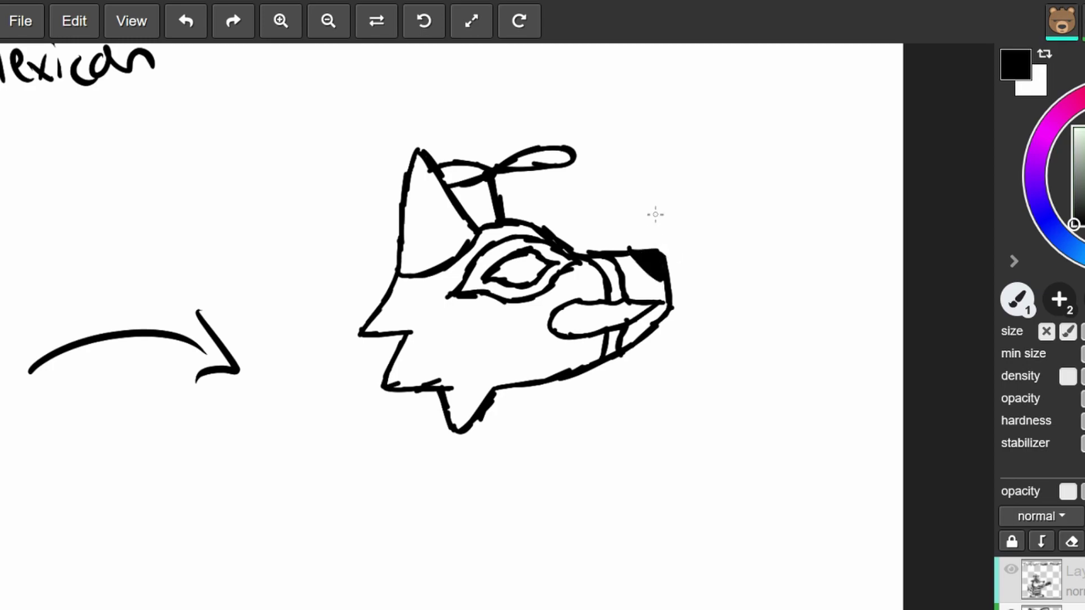
{"action": "mouse_move", "coordinate": [521, 266]}
{"action": "left_mouse_down"}
{"action": "mouse_move", "coordinate": [503, 259]}
{"action": "mouse_move", "coordinate": [548, 271]}
{"action": "mouse_move", "coordinate": [536, 256]}
{"action": "left_mouse_up"}
{"action": "left_click_drag", "start_coordinate": [499, 266], "coordinate": [516, 284]}
{"action": "mouse_move", "coordinate": [525, 268]}
{"action": "left_mouse_down"}
{"action": "mouse_move", "coordinate": [517, 279]}
{"action": "mouse_move", "coordinate": [534, 276]}
{"action": "left_mouse_up"}
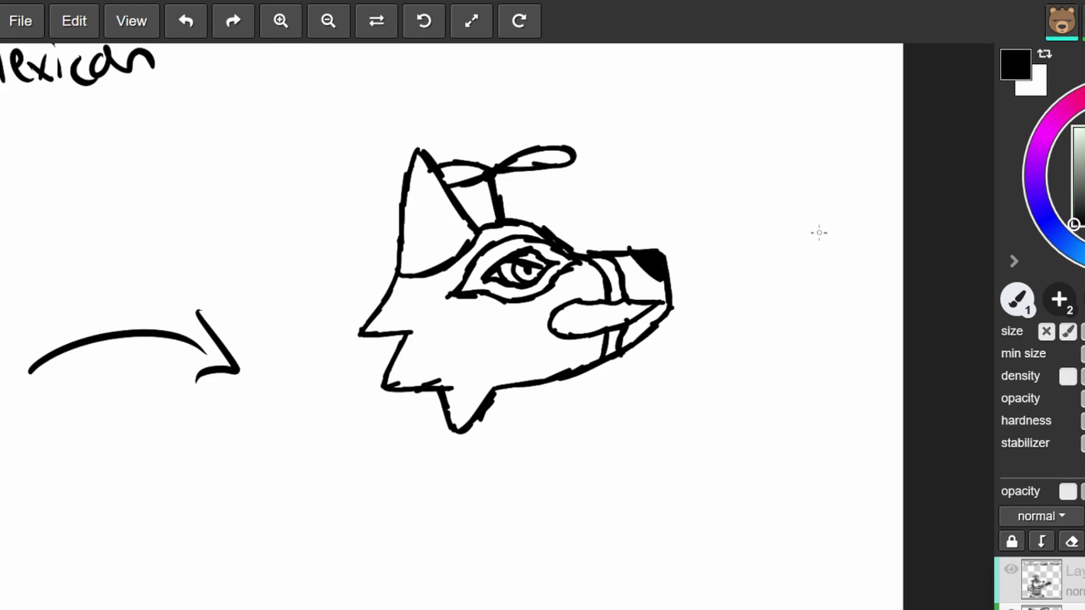
Select the new wolf head and move it up the canvas to make room for a body.
{"action": "scroll", "coordinate": [814, 242], "scroll_direction": "down", "scroll_amount": 4}
{"action": "scroll", "coordinate": [831, 501], "scroll_direction": "up", "scroll_amount": 1}
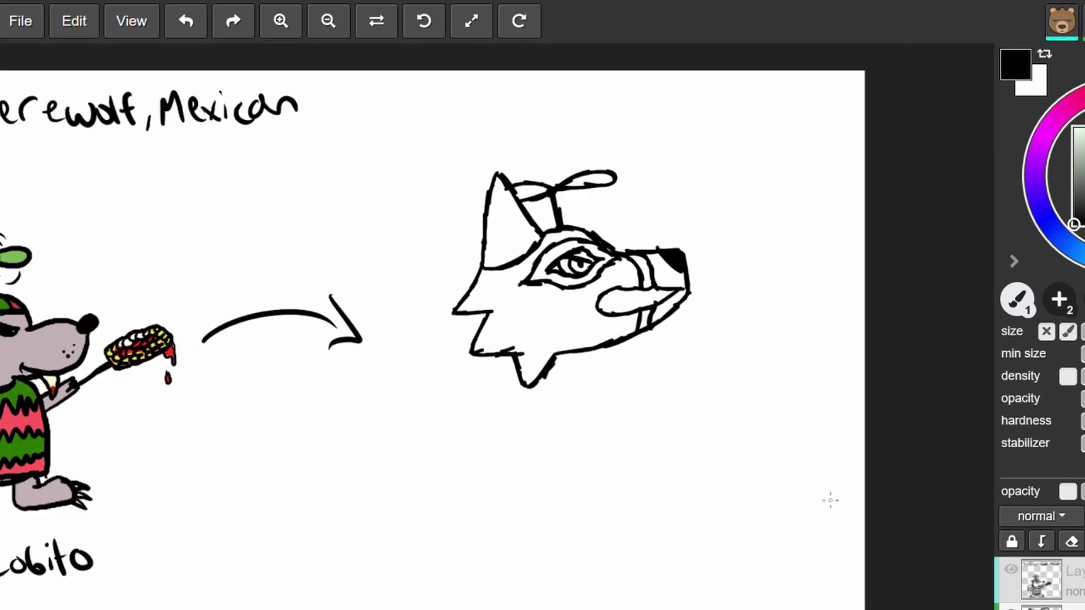
{"action": "scroll", "coordinate": [831, 500], "scroll_direction": "up", "scroll_amount": 1}
{"action": "left_click", "coordinate": [729, 408], "text": "alt"}
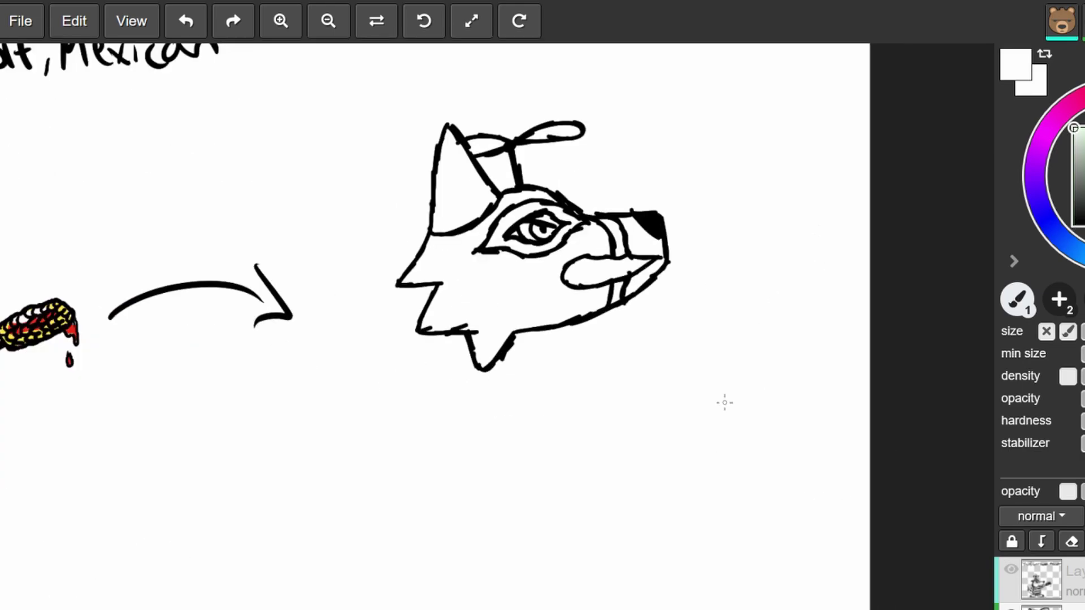
{"action": "key", "text": "s"}
{"action": "left_click_drag", "start_coordinate": [682, 304], "coordinate": [756, 420]}
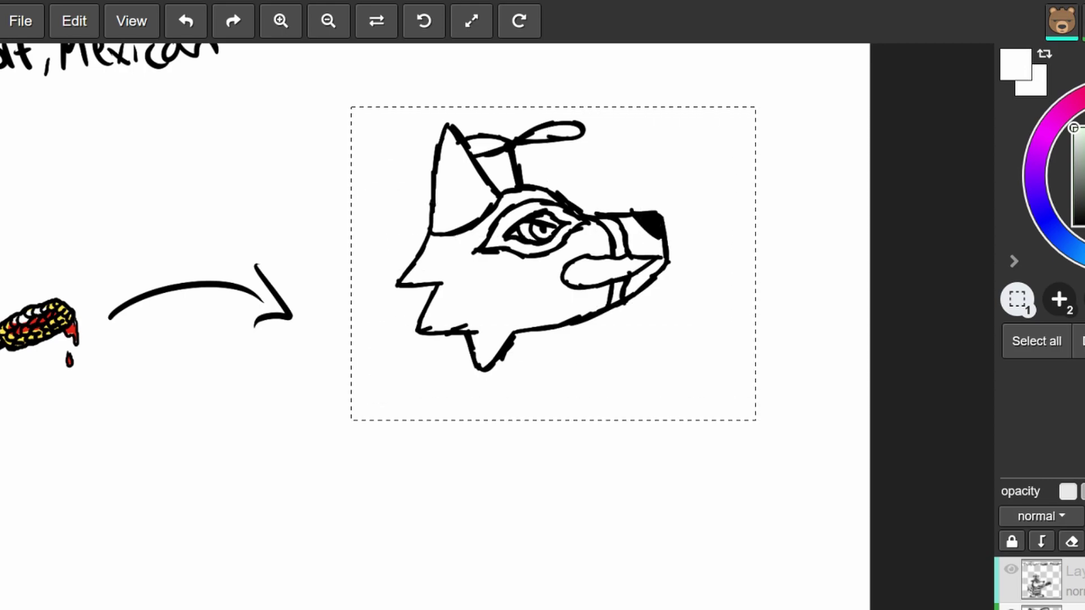
{"action": "key", "text": "v"}
{"action": "left_click_drag", "start_coordinate": [552, 263], "coordinate": [559, 185]}
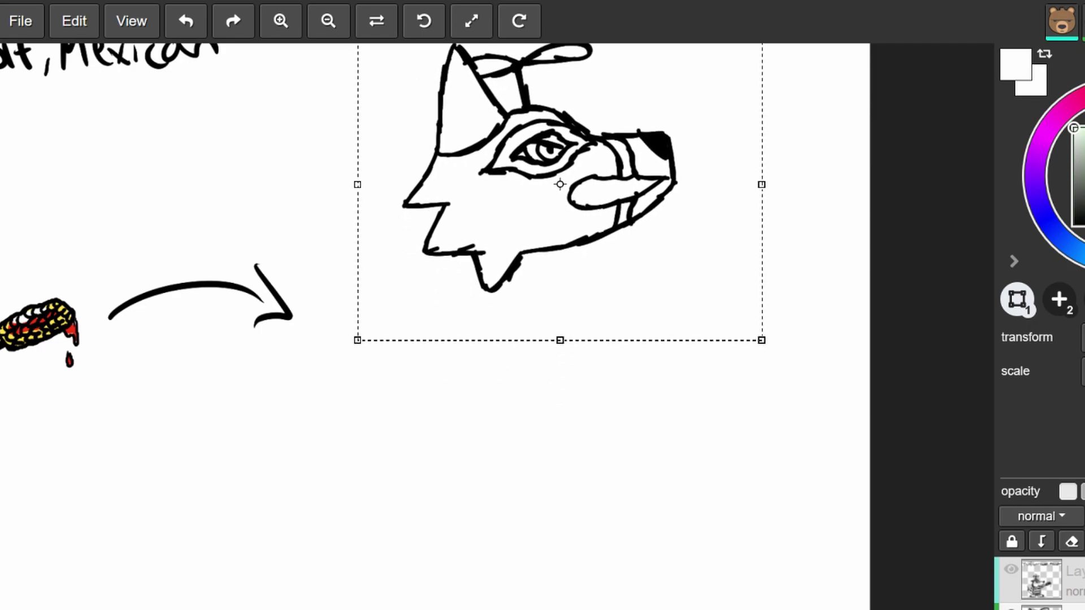
{"action": "key", "text": "m"}
{"action": "key", "text": "b"}
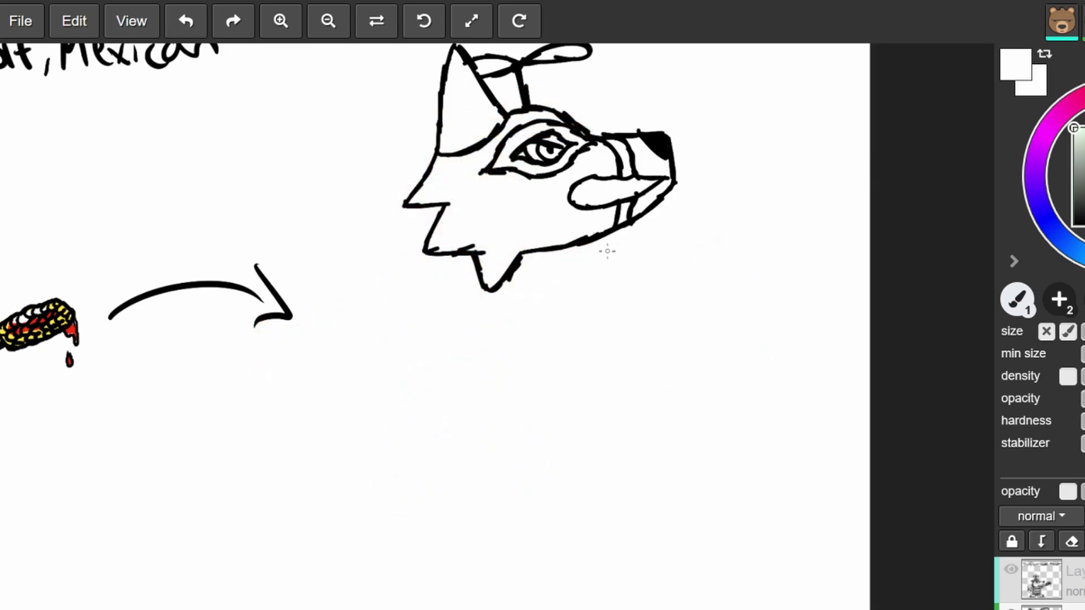
Draw a small knot under the wolf's jaw in black, with a cape's front edge curving down from it.
{"action": "left_click_drag", "start_coordinate": [552, 250], "coordinate": [566, 253]}
{"action": "left_click_drag", "start_coordinate": [1084, 172], "coordinate": [965, 389]}
{"action": "left_click_drag", "start_coordinate": [563, 246], "coordinate": [595, 253]}
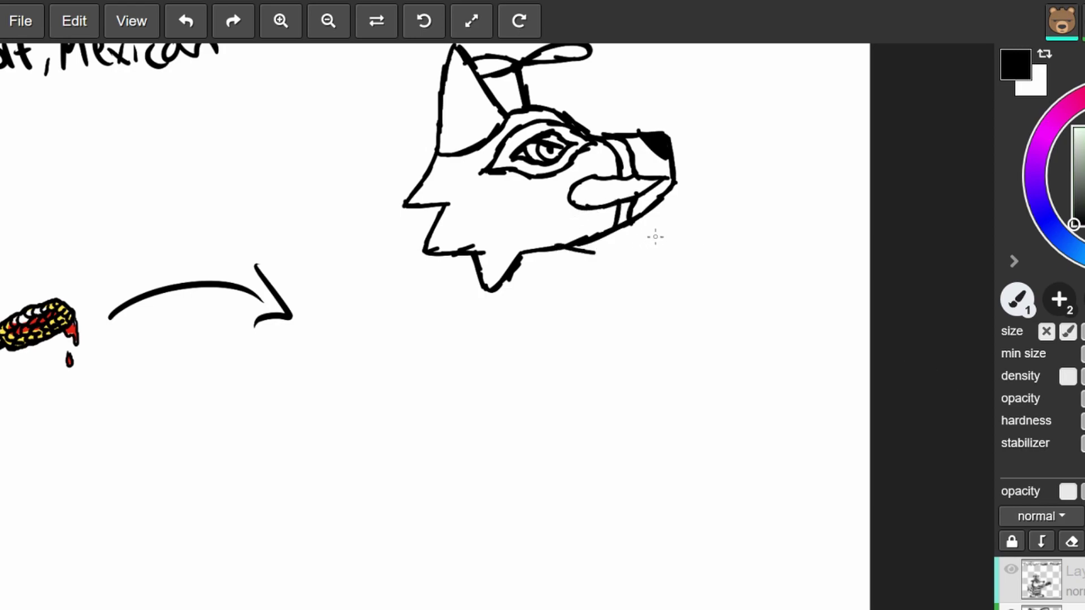
{"action": "mouse_move", "coordinate": [561, 248]}
{"action": "left_mouse_down"}
{"action": "mouse_move", "coordinate": [629, 252]}
{"action": "mouse_move", "coordinate": [544, 288]}
{"action": "mouse_move", "coordinate": [562, 272]}
{"action": "mouse_move", "coordinate": [542, 293]}
{"action": "left_mouse_up"}
{"action": "mouse_move", "coordinate": [593, 268]}
{"action": "left_mouse_down"}
{"action": "mouse_move", "coordinate": [534, 309]}
{"action": "mouse_move", "coordinate": [524, 335]}
{"action": "left_mouse_up"}
{"action": "left_click_drag", "start_coordinate": [546, 294], "coordinate": [535, 308]}
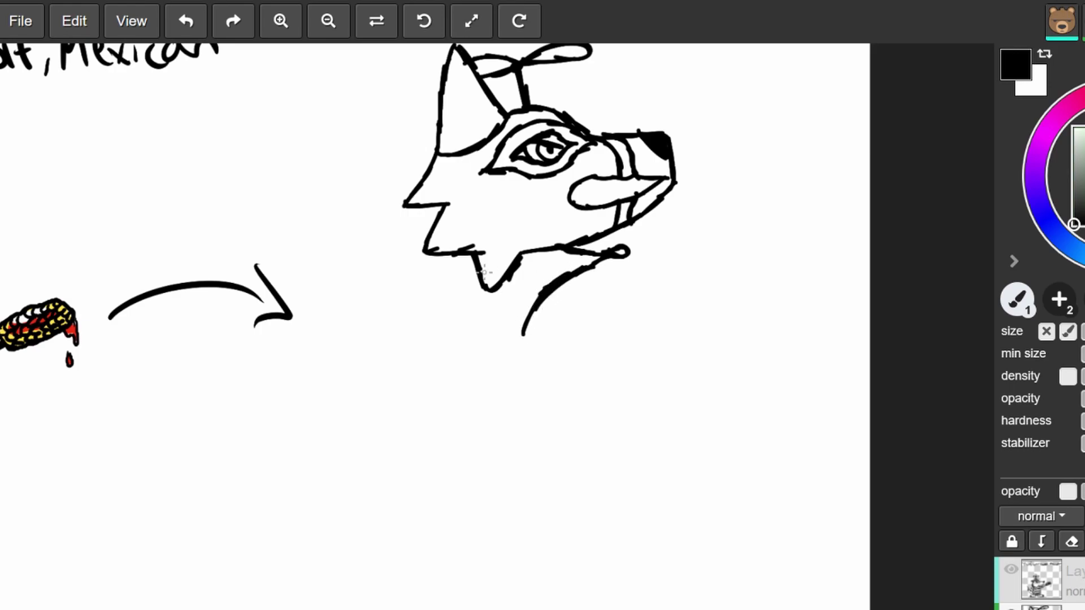
Draw the cape's back edge and trailing pointed hem, and add a tufted chest with a rounded belly in front.
{"action": "mouse_move", "coordinate": [473, 258]}
{"action": "left_mouse_down"}
{"action": "mouse_move", "coordinate": [439, 352]}
{"action": "mouse_move", "coordinate": [441, 422]}
{"action": "mouse_move", "coordinate": [424, 465]}
{"action": "mouse_move", "coordinate": [404, 478]}
{"action": "left_mouse_up"}
{"action": "mouse_move", "coordinate": [430, 440]}
{"action": "left_mouse_down"}
{"action": "mouse_move", "coordinate": [365, 501]}
{"action": "mouse_move", "coordinate": [383, 493]}
{"action": "mouse_move", "coordinate": [332, 511]}
{"action": "mouse_move", "coordinate": [390, 518]}
{"action": "mouse_move", "coordinate": [355, 515]}
{"action": "mouse_move", "coordinate": [417, 506]}
{"action": "mouse_move", "coordinate": [466, 477]}
{"action": "mouse_move", "coordinate": [451, 496]}
{"action": "mouse_move", "coordinate": [493, 412]}
{"action": "mouse_move", "coordinate": [483, 451]}
{"action": "mouse_move", "coordinate": [502, 371]}
{"action": "mouse_move", "coordinate": [539, 295]}
{"action": "left_mouse_up"}
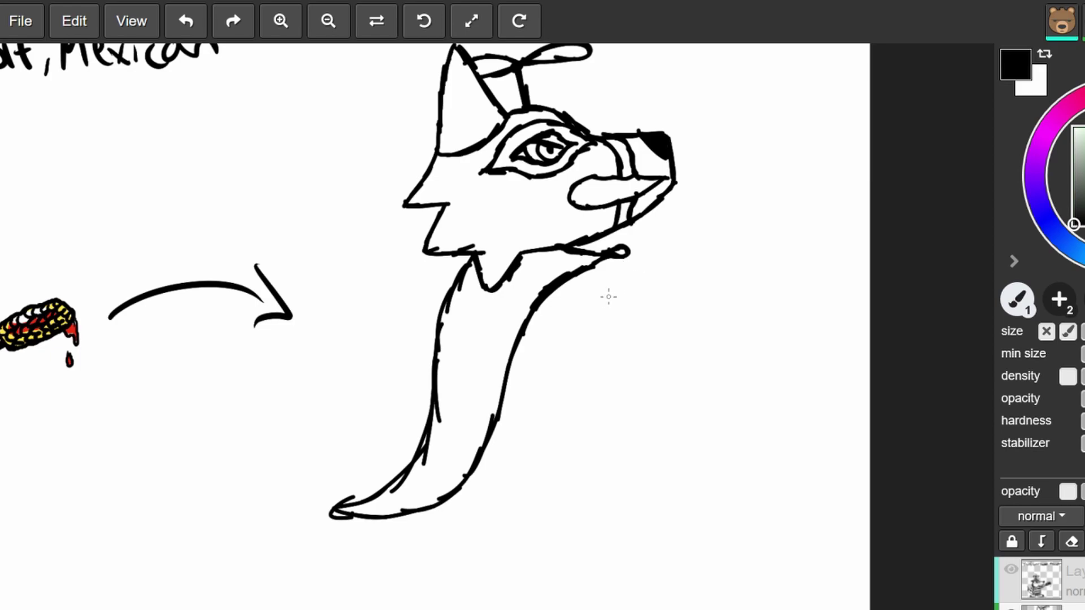
{"action": "mouse_move", "coordinate": [587, 265]}
{"action": "left_mouse_down"}
{"action": "mouse_move", "coordinate": [629, 307]}
{"action": "mouse_move", "coordinate": [596, 294]}
{"action": "mouse_move", "coordinate": [621, 315]}
{"action": "mouse_move", "coordinate": [615, 331]}
{"action": "mouse_move", "coordinate": [635, 349]}
{"action": "mouse_move", "coordinate": [596, 342]}
{"action": "mouse_move", "coordinate": [587, 357]}
{"action": "mouse_move", "coordinate": [593, 343]}
{"action": "mouse_move", "coordinate": [598, 416]}
{"action": "mouse_move", "coordinate": [595, 401]}
{"action": "mouse_move", "coordinate": [560, 441]}
{"action": "left_mouse_up"}
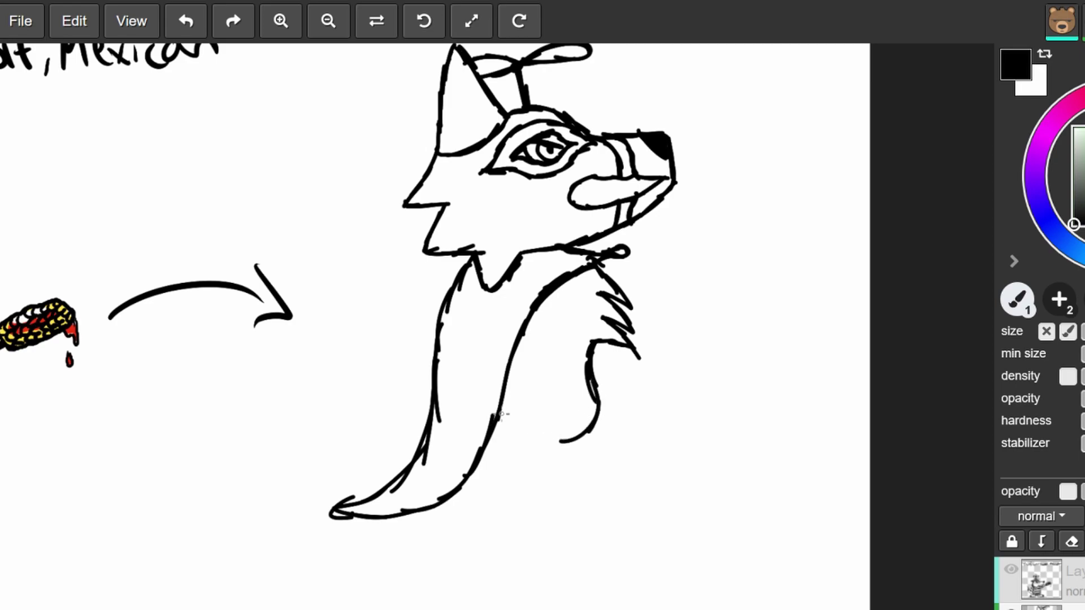
{"action": "mouse_move", "coordinate": [499, 406]}
{"action": "left_mouse_down"}
{"action": "mouse_move", "coordinate": [496, 434]}
{"action": "mouse_move", "coordinate": [531, 452]}
{"action": "mouse_move", "coordinate": [560, 452]}
{"action": "mouse_move", "coordinate": [588, 410]}
{"action": "mouse_move", "coordinate": [596, 428]}
{"action": "mouse_move", "coordinate": [563, 456]}
{"action": "mouse_move", "coordinate": [586, 432]}
{"action": "left_mouse_up"}
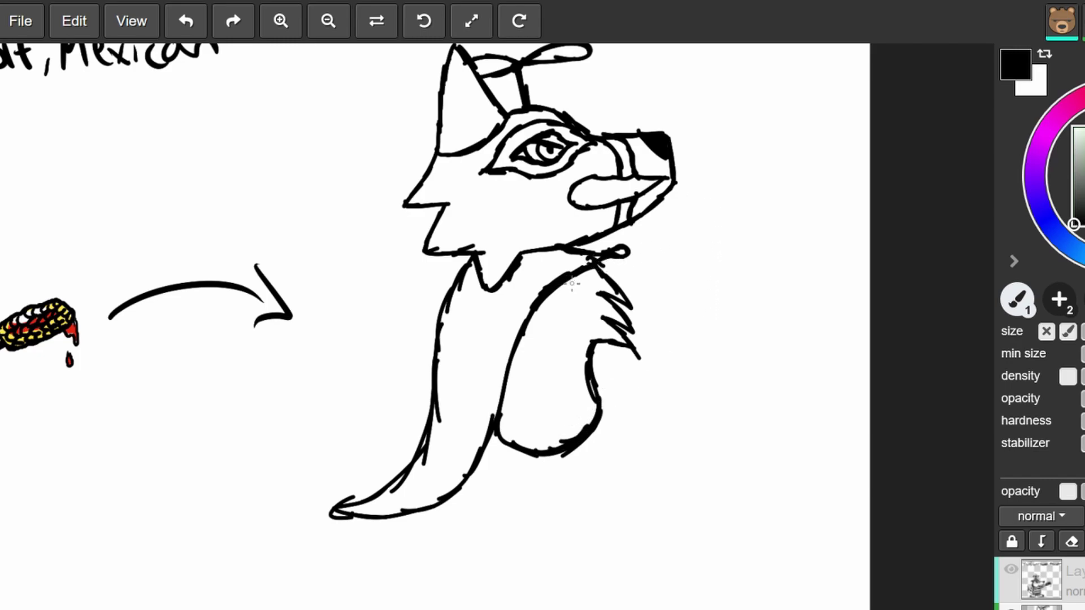
{"action": "mouse_move", "coordinate": [563, 285]}
{"action": "left_mouse_down"}
{"action": "mouse_move", "coordinate": [549, 345]}
{"action": "mouse_move", "coordinate": [512, 352]}
{"action": "left_mouse_up"}
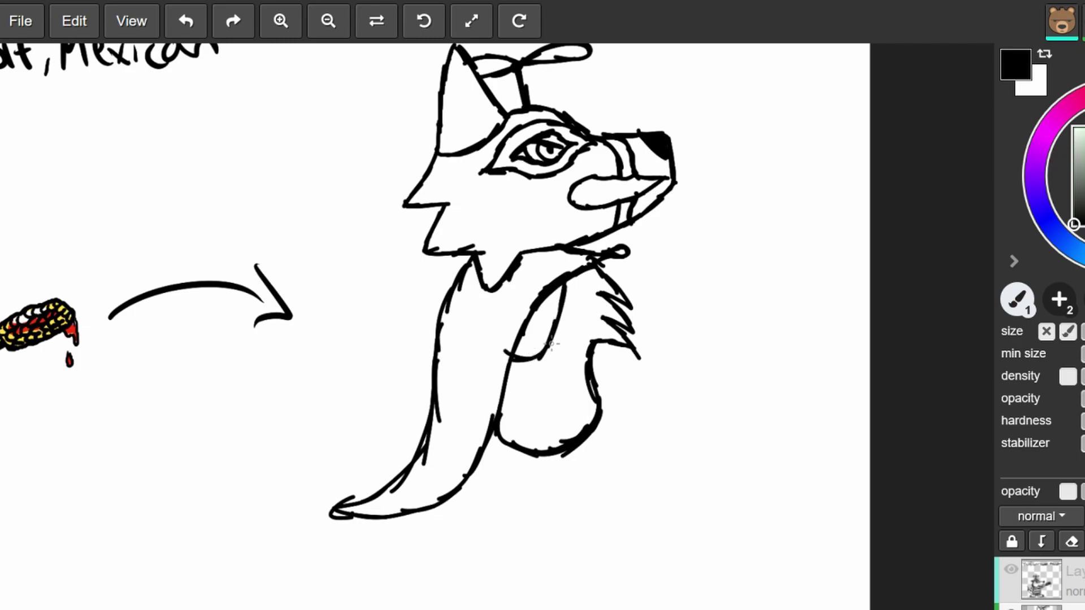
{"action": "key", "text": "ctrl+z"}
{"action": "key", "text": "ctrl+z"}
{"action": "key", "text": "ctrl+z"}
{"action": "key", "text": "ctrl+z"}
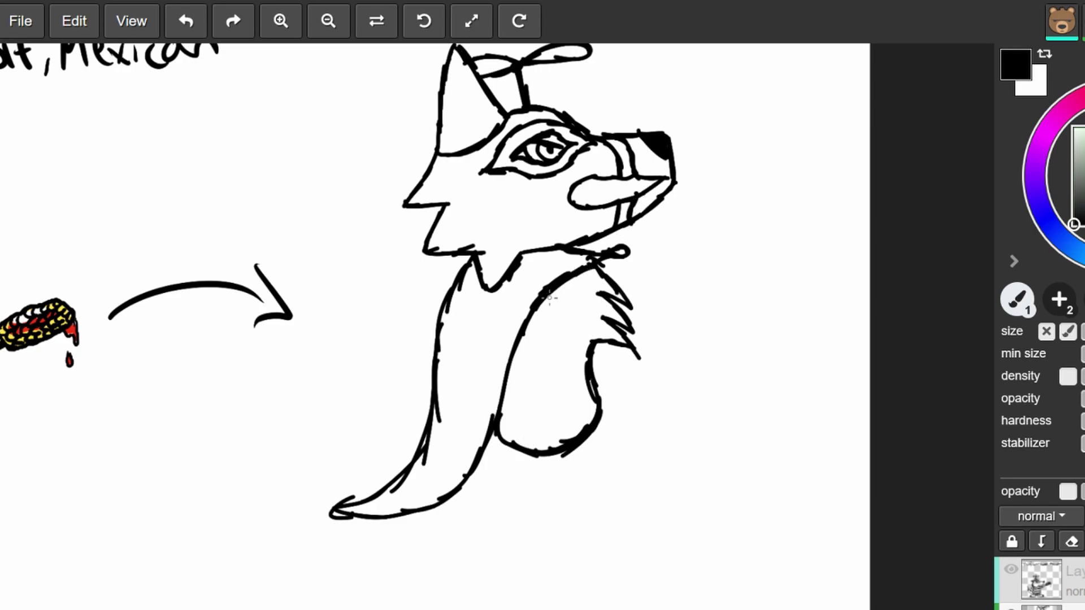
Draw the lowered near arm with a rounded hand across the cape, plus an inner fold line down to the hem.
{"action": "mouse_move", "coordinate": [565, 276]}
{"action": "left_mouse_down"}
{"action": "mouse_move", "coordinate": [546, 305]}
{"action": "mouse_move", "coordinate": [565, 296]}
{"action": "mouse_move", "coordinate": [481, 376]}
{"action": "left_mouse_up"}
{"action": "mouse_move", "coordinate": [564, 296]}
{"action": "left_mouse_down"}
{"action": "mouse_move", "coordinate": [484, 356]}
{"action": "mouse_move", "coordinate": [504, 343]}
{"action": "mouse_move", "coordinate": [452, 399]}
{"action": "left_mouse_up"}
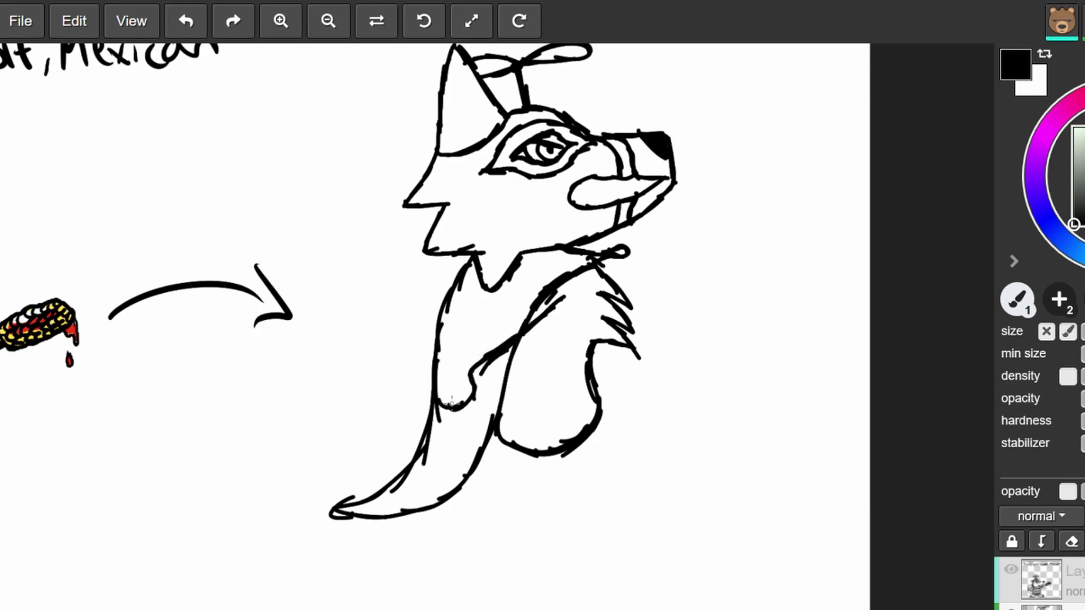
{"action": "mouse_move", "coordinate": [568, 277]}
{"action": "left_mouse_down"}
{"action": "mouse_move", "coordinate": [507, 312]}
{"action": "mouse_move", "coordinate": [451, 366]}
{"action": "mouse_move", "coordinate": [466, 347]}
{"action": "mouse_move", "coordinate": [423, 498]}
{"action": "left_mouse_up"}
{"action": "mouse_move", "coordinate": [448, 446]}
{"action": "left_mouse_down"}
{"action": "mouse_move", "coordinate": [376, 515]}
{"action": "mouse_move", "coordinate": [448, 478]}
{"action": "mouse_move", "coordinate": [406, 519]}
{"action": "left_mouse_up"}
Erase the old cape edge lines running through the arm and body, and redraw the back of the torso below the arm.
{"action": "key", "text": "e"}
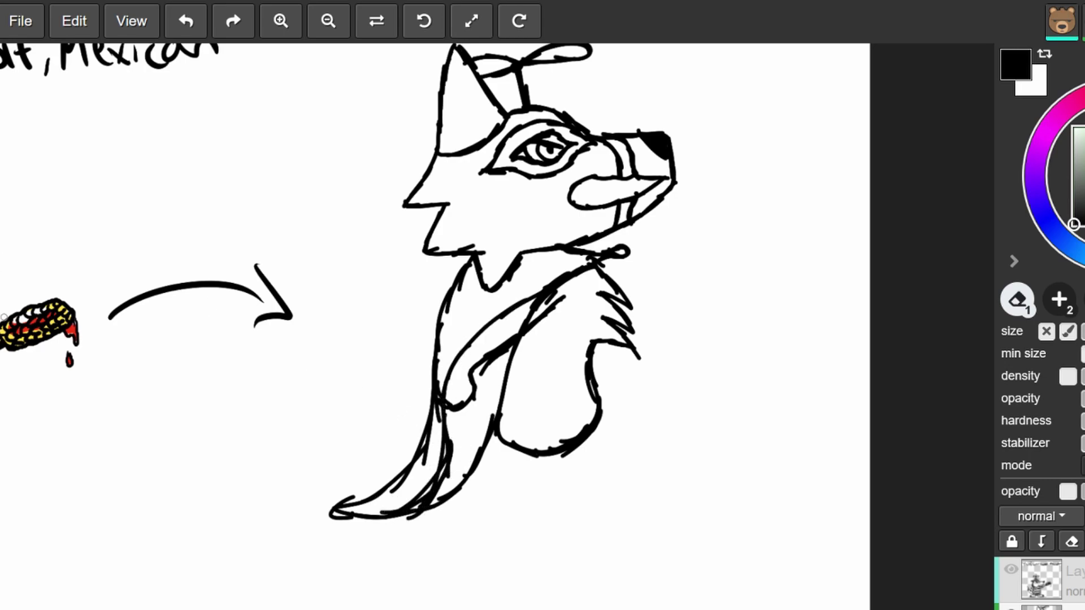
{"action": "mouse_move", "coordinate": [497, 407]}
{"action": "left_mouse_down"}
{"action": "mouse_move", "coordinate": [512, 369]}
{"action": "mouse_move", "coordinate": [542, 343]}
{"action": "mouse_move", "coordinate": [506, 332]}
{"action": "mouse_move", "coordinate": [557, 305]}
{"action": "left_mouse_up"}
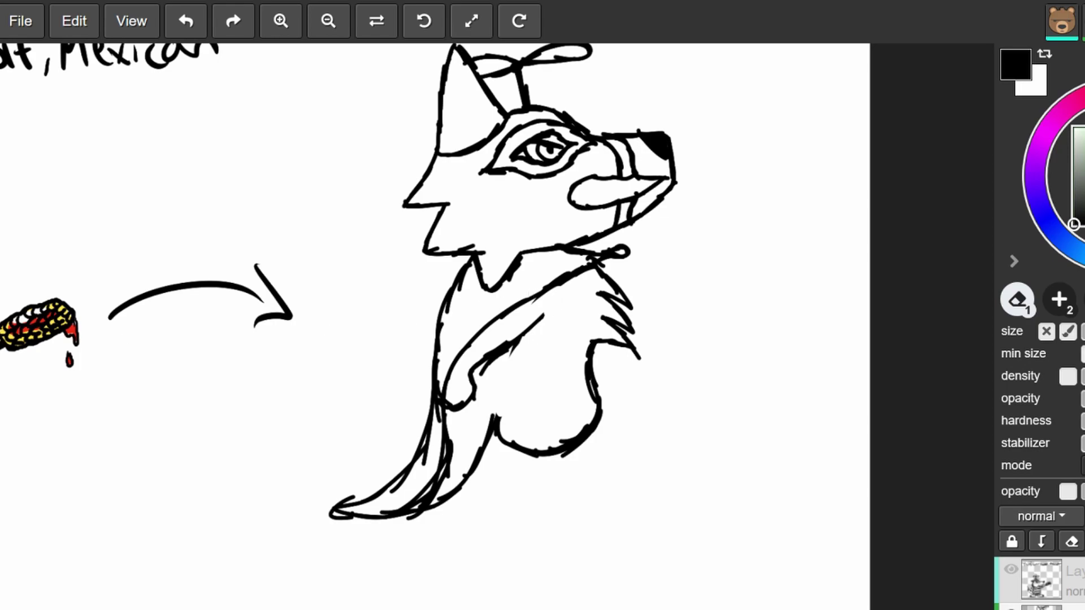
{"action": "key", "text": "b"}
{"action": "mouse_move", "coordinate": [496, 425]}
{"action": "left_mouse_down"}
{"action": "mouse_move", "coordinate": [481, 369]}
{"action": "mouse_move", "coordinate": [492, 383]}
{"action": "left_mouse_up"}
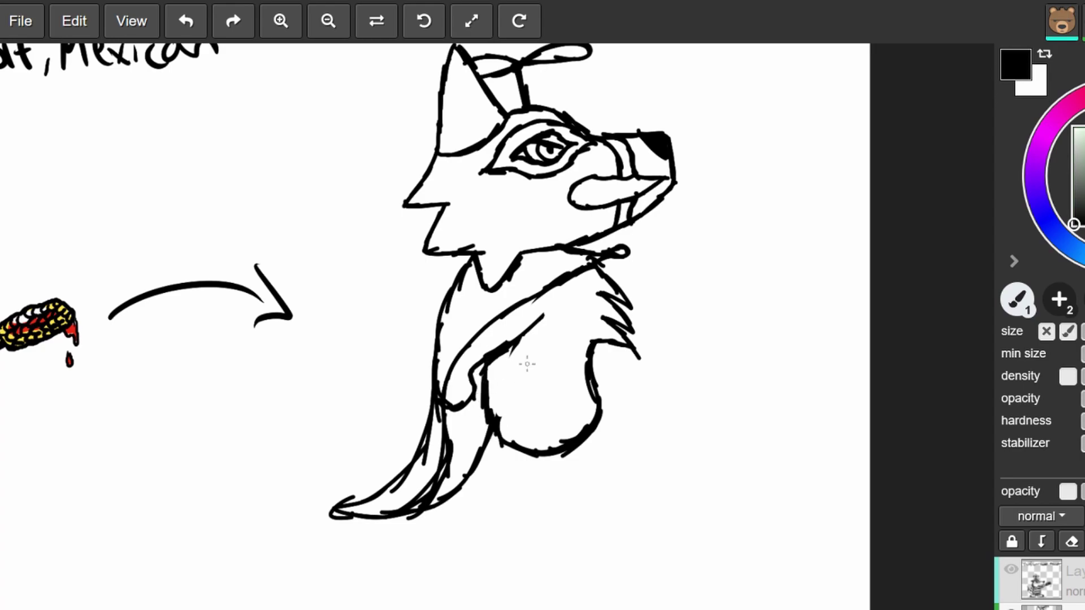
Draw the far arm bent upward with a clawed paw, and add small claws to the lowered hand.
{"action": "mouse_move", "coordinate": [595, 266]}
{"action": "left_mouse_down"}
{"action": "mouse_move", "coordinate": [638, 297]}
{"action": "mouse_move", "coordinate": [659, 290]}
{"action": "mouse_move", "coordinate": [680, 256]}
{"action": "left_mouse_up"}
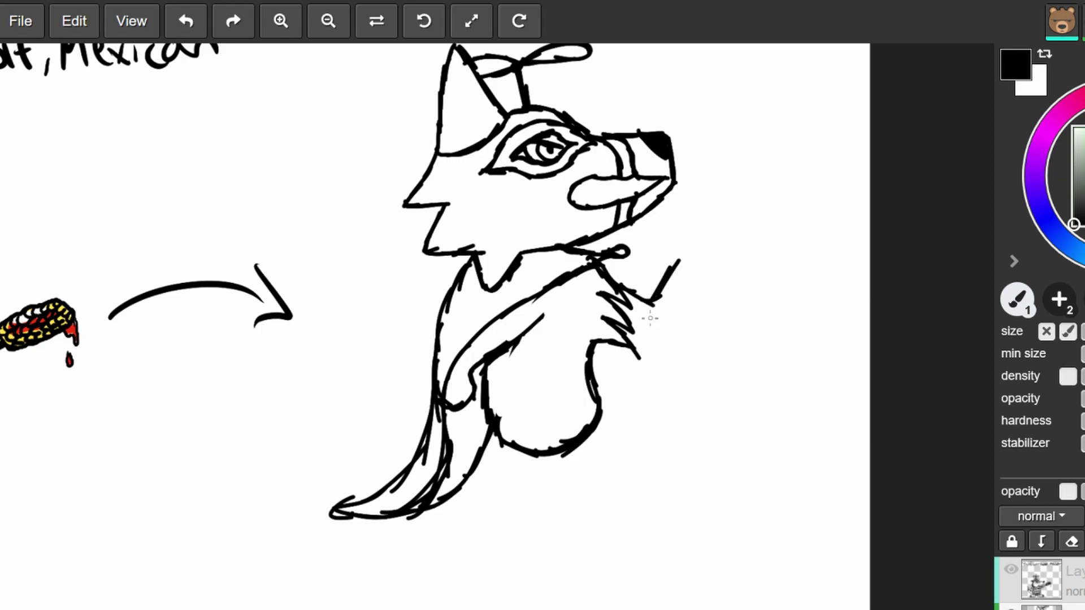
{"action": "mouse_move", "coordinate": [626, 320]}
{"action": "left_mouse_down"}
{"action": "mouse_move", "coordinate": [659, 334]}
{"action": "mouse_move", "coordinate": [699, 275]}
{"action": "left_mouse_up"}
{"action": "mouse_move", "coordinate": [681, 258]}
{"action": "left_mouse_down"}
{"action": "mouse_move", "coordinate": [683, 202]}
{"action": "mouse_move", "coordinate": [678, 216]}
{"action": "mouse_move", "coordinate": [698, 201]}
{"action": "mouse_move", "coordinate": [729, 213]}
{"action": "mouse_move", "coordinate": [744, 239]}
{"action": "mouse_move", "coordinate": [736, 232]}
{"action": "mouse_move", "coordinate": [740, 248]}
{"action": "mouse_move", "coordinate": [706, 212]}
{"action": "mouse_move", "coordinate": [697, 249]}
{"action": "mouse_move", "coordinate": [694, 212]}
{"action": "mouse_move", "coordinate": [732, 226]}
{"action": "mouse_move", "coordinate": [720, 256]}
{"action": "mouse_move", "coordinate": [725, 225]}
{"action": "mouse_move", "coordinate": [746, 249]}
{"action": "mouse_move", "coordinate": [740, 243]}
{"action": "mouse_move", "coordinate": [747, 255]}
{"action": "mouse_move", "coordinate": [726, 283]}
{"action": "mouse_move", "coordinate": [746, 247]}
{"action": "left_mouse_up"}
{"action": "mouse_move", "coordinate": [704, 281]}
{"action": "left_mouse_down"}
{"action": "mouse_move", "coordinate": [707, 270]}
{"action": "mouse_move", "coordinate": [732, 275]}
{"action": "mouse_move", "coordinate": [749, 225]}
{"action": "mouse_move", "coordinate": [742, 252]}
{"action": "left_mouse_up"}
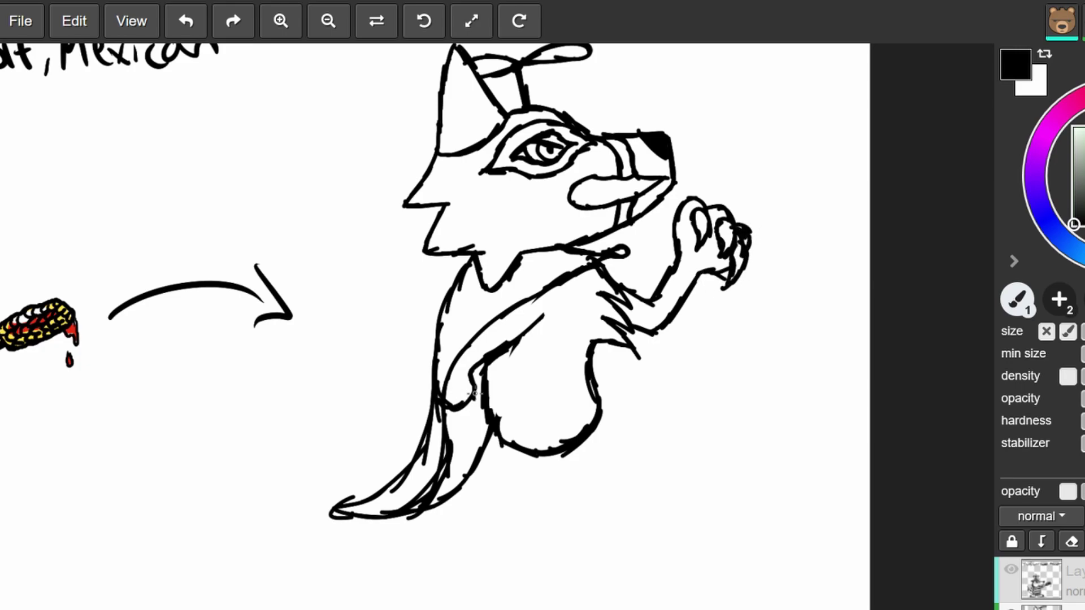
{"action": "mouse_move", "coordinate": [476, 403]}
{"action": "left_mouse_down"}
{"action": "mouse_move", "coordinate": [494, 425]}
{"action": "mouse_move", "coordinate": [459, 413]}
{"action": "mouse_move", "coordinate": [470, 405]}
{"action": "mouse_move", "coordinate": [452, 414]}
{"action": "mouse_move", "coordinate": [466, 431]}
{"action": "left_mouse_up"}
{"action": "left_click_drag", "start_coordinate": [467, 430], "coordinate": [446, 417]}
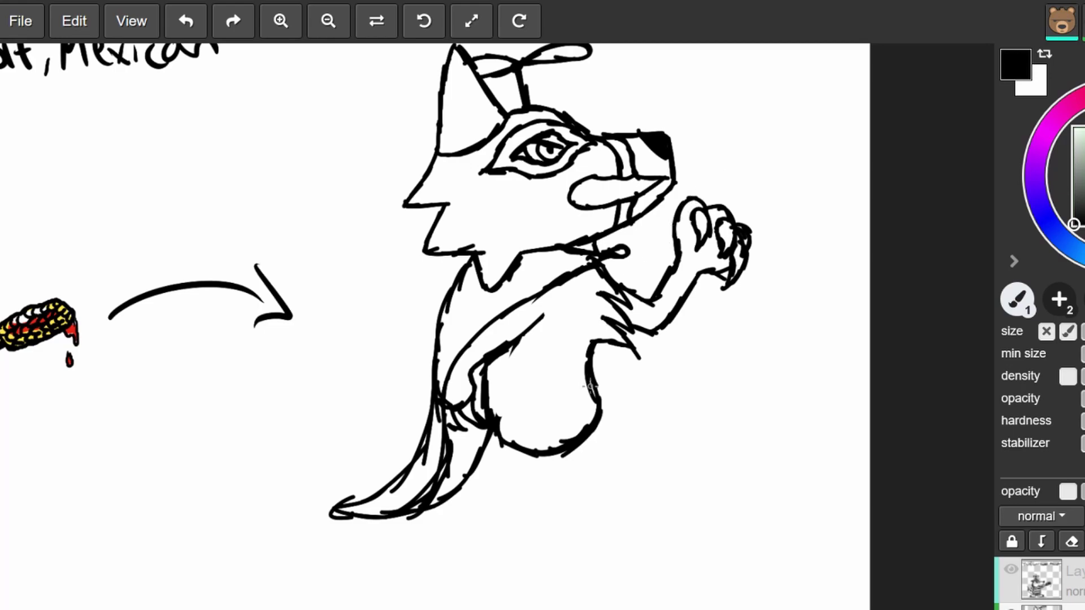
Draw a curved waistband across the lower belly and the front leg beneath it with a full thigh and rounded foot.
{"action": "mouse_move", "coordinate": [494, 419]}
{"action": "left_mouse_down"}
{"action": "mouse_move", "coordinate": [552, 437]}
{"action": "mouse_move", "coordinate": [604, 403]}
{"action": "left_mouse_up"}
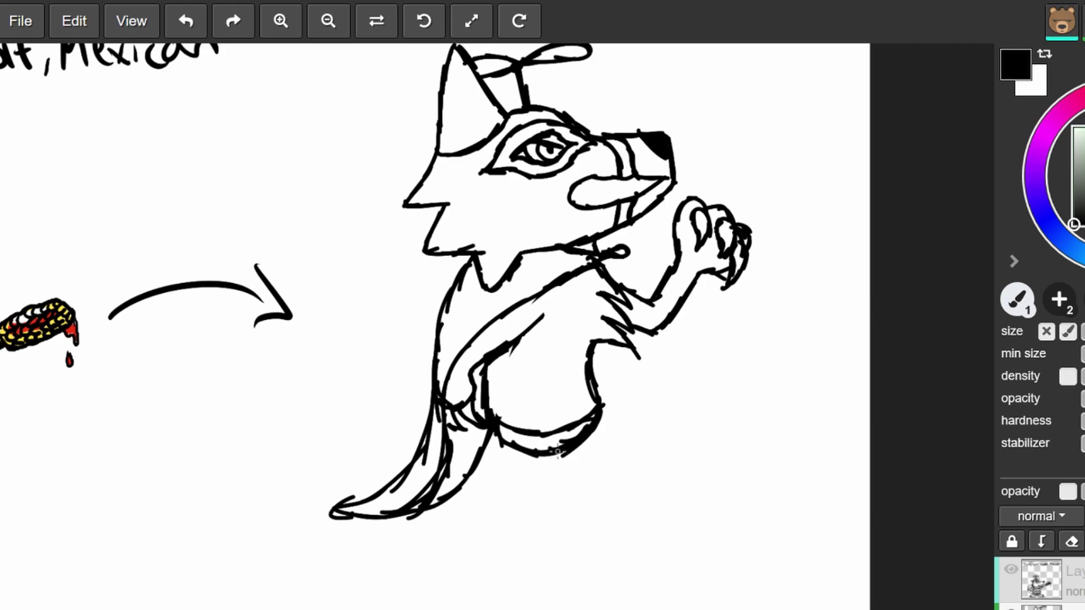
{"action": "mouse_move", "coordinate": [575, 431]}
{"action": "left_mouse_down"}
{"action": "mouse_move", "coordinate": [608, 487]}
{"action": "mouse_move", "coordinate": [599, 460]}
{"action": "mouse_move", "coordinate": [594, 513]}
{"action": "mouse_move", "coordinate": [606, 504]}
{"action": "mouse_move", "coordinate": [558, 537]}
{"action": "left_mouse_up"}
{"action": "mouse_move", "coordinate": [504, 444]}
{"action": "left_mouse_down"}
{"action": "mouse_move", "coordinate": [533, 505]}
{"action": "mouse_move", "coordinate": [523, 493]}
{"action": "mouse_move", "coordinate": [546, 512]}
{"action": "mouse_move", "coordinate": [527, 498]}
{"action": "mouse_move", "coordinate": [512, 534]}
{"action": "mouse_move", "coordinate": [517, 525]}
{"action": "mouse_move", "coordinate": [532, 596]}
{"action": "left_mouse_up"}
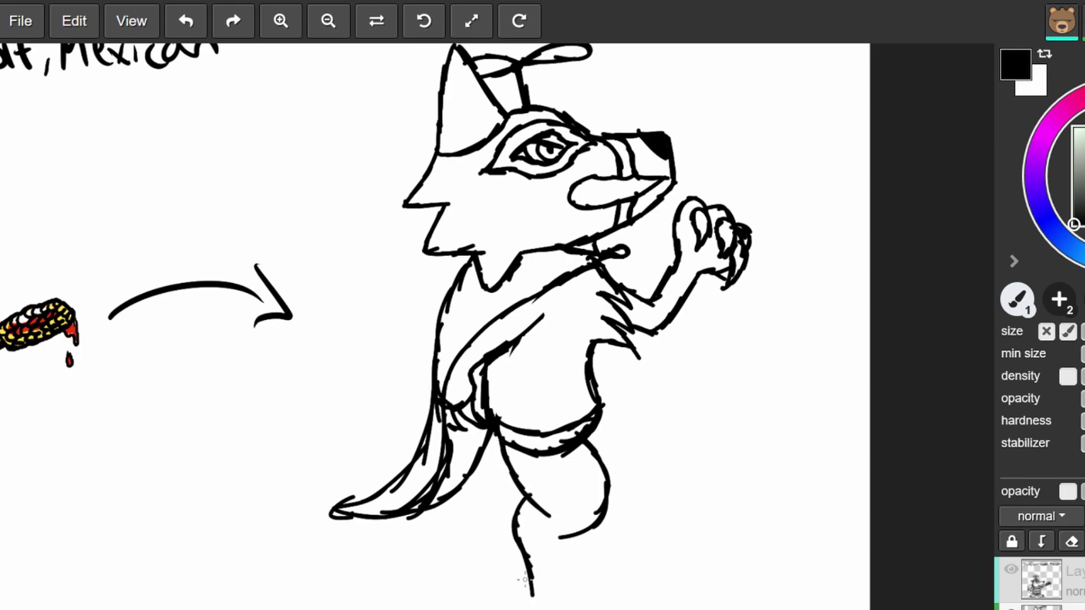
{"action": "left_click_drag", "start_coordinate": [642, 469], "coordinate": [658, 356]}
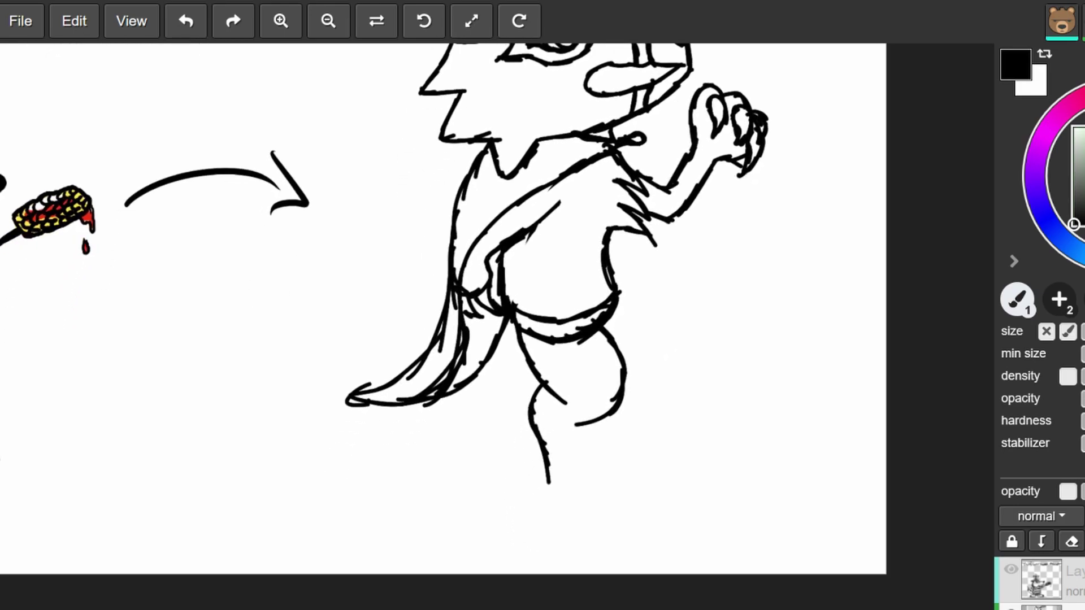
{"action": "mouse_move", "coordinate": [546, 475]}
{"action": "left_mouse_down"}
{"action": "mouse_move", "coordinate": [563, 506]}
{"action": "mouse_move", "coordinate": [553, 502]}
{"action": "mouse_move", "coordinate": [616, 473]}
{"action": "mouse_move", "coordinate": [625, 498]}
{"action": "mouse_move", "coordinate": [577, 504]}
{"action": "left_mouse_up"}
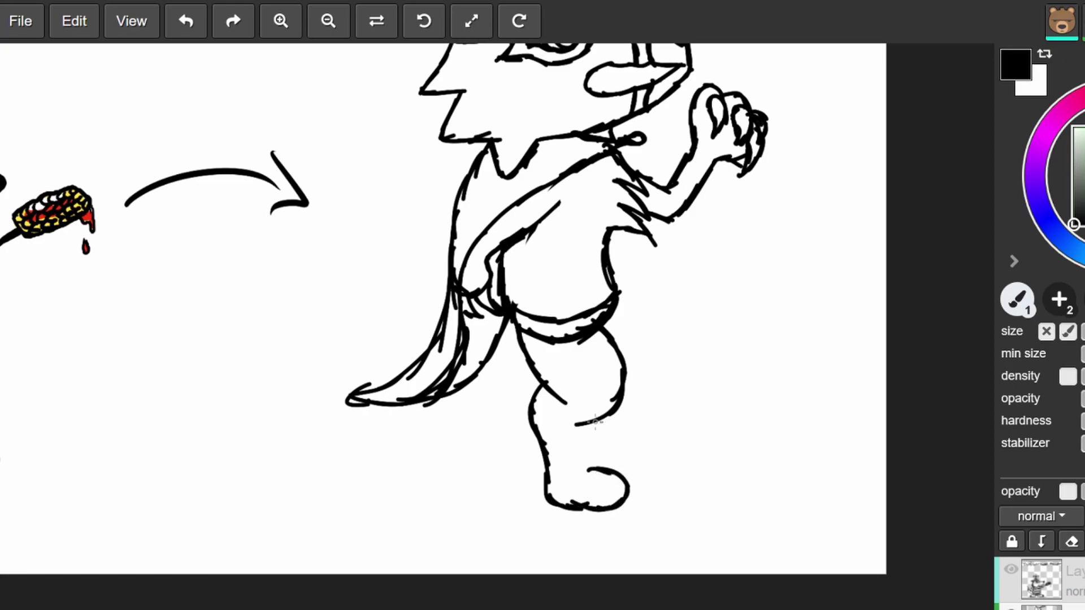
{"action": "mouse_move", "coordinate": [587, 426]}
{"action": "left_mouse_down"}
{"action": "mouse_move", "coordinate": [631, 485]}
{"action": "mouse_move", "coordinate": [625, 508]}
{"action": "left_mouse_up"}
Draw zigzag stripes across the cape from the neck down to its pointed hem.
{"action": "mouse_move", "coordinate": [565, 362]}
{"action": "left_mouse_down"}
{"action": "mouse_move", "coordinate": [846, 376]}
{"action": "mouse_move", "coordinate": [751, 370]}
{"action": "mouse_move", "coordinate": [681, 381]}
{"action": "mouse_move", "coordinate": [775, 385]}
{"action": "left_mouse_up"}
{"action": "mouse_move", "coordinate": [748, 177]}
{"action": "left_mouse_down"}
{"action": "mouse_move", "coordinate": [764, 173]}
{"action": "mouse_move", "coordinate": [773, 195]}
{"action": "left_mouse_up"}
{"action": "mouse_move", "coordinate": [687, 186]}
{"action": "left_mouse_down"}
{"action": "mouse_move", "coordinate": [743, 214]}
{"action": "mouse_move", "coordinate": [731, 205]}
{"action": "mouse_move", "coordinate": [701, 235]}
{"action": "mouse_move", "coordinate": [708, 244]}
{"action": "mouse_move", "coordinate": [675, 254]}
{"action": "mouse_move", "coordinate": [689, 260]}
{"action": "mouse_move", "coordinate": [672, 293]}
{"action": "left_mouse_up"}
{"action": "mouse_move", "coordinate": [653, 353]}
{"action": "left_mouse_down"}
{"action": "mouse_move", "coordinate": [634, 387]}
{"action": "mouse_move", "coordinate": [640, 404]}
{"action": "mouse_move", "coordinate": [613, 417]}
{"action": "left_mouse_up"}
{"action": "left_click_drag", "start_coordinate": [678, 361], "coordinate": [600, 340]}
{"action": "left_click_drag", "start_coordinate": [432, 295], "coordinate": [400, 267]}
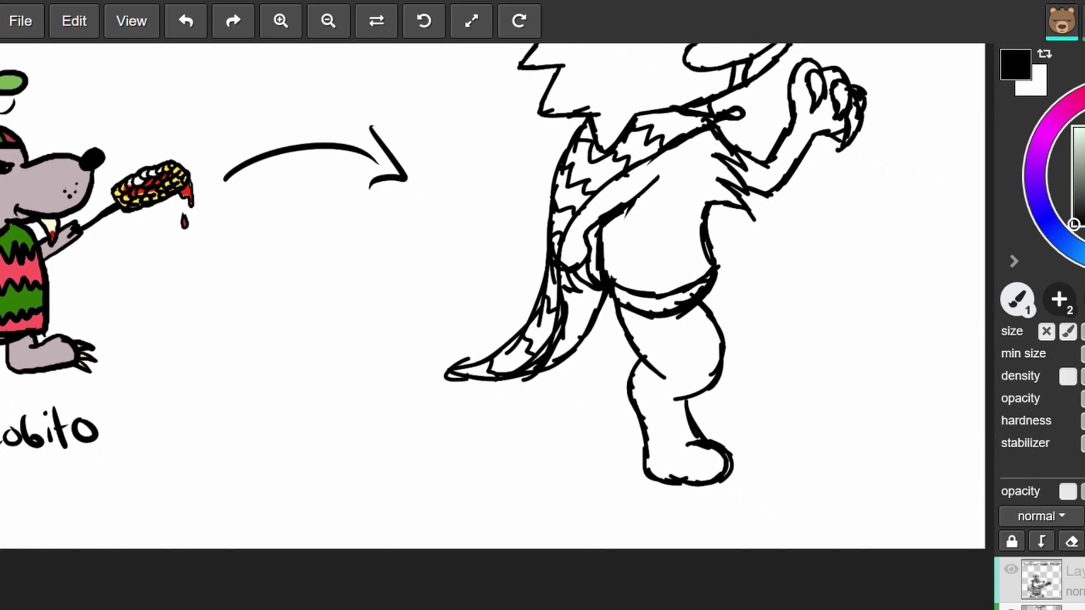
Draw the back leg with its rounded foot behind the front leg.
{"action": "mouse_move", "coordinate": [610, 294]}
{"action": "left_mouse_down"}
{"action": "mouse_move", "coordinate": [599, 342]}
{"action": "mouse_move", "coordinate": [616, 380]}
{"action": "mouse_move", "coordinate": [586, 389]}
{"action": "mouse_move", "coordinate": [576, 445]}
{"action": "mouse_move", "coordinate": [591, 480]}
{"action": "mouse_move", "coordinate": [622, 489]}
{"action": "mouse_move", "coordinate": [643, 479]}
{"action": "left_mouse_up"}
{"action": "mouse_move", "coordinate": [627, 405]}
{"action": "left_mouse_down"}
{"action": "mouse_move", "coordinate": [626, 446]}
{"action": "mouse_move", "coordinate": [648, 463]}
{"action": "left_mouse_up"}
{"action": "mouse_move", "coordinate": [810, 330]}
{"action": "left_mouse_down"}
{"action": "mouse_move", "coordinate": [811, 422]}
{"action": "mouse_move", "coordinate": [828, 419]}
{"action": "left_mouse_up"}
{"action": "mouse_move", "coordinate": [611, 415]}
{"action": "left_mouse_down"}
{"action": "mouse_move", "coordinate": [617, 448]}
{"action": "mouse_move", "coordinate": [613, 439]}
{"action": "left_mouse_up"}
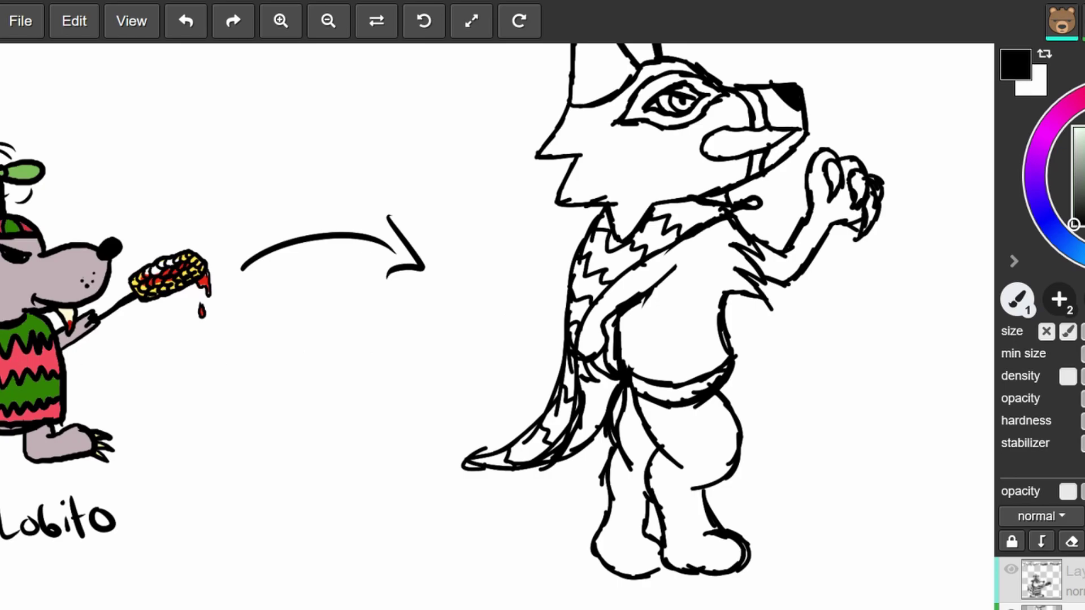
Erase the lower line of the waistband, leaving a single curve under the belly.
{"action": "key", "text": "e"}
{"action": "mouse_move", "coordinate": [705, 388]}
{"action": "left_mouse_down"}
{"action": "mouse_move", "coordinate": [715, 408]}
{"action": "mouse_move", "coordinate": [639, 391]}
{"action": "mouse_move", "coordinate": [652, 410]}
{"action": "mouse_move", "coordinate": [698, 398]}
{"action": "left_mouse_up"}
{"action": "left_click_drag", "start_coordinate": [620, 425], "coordinate": [618, 419]}
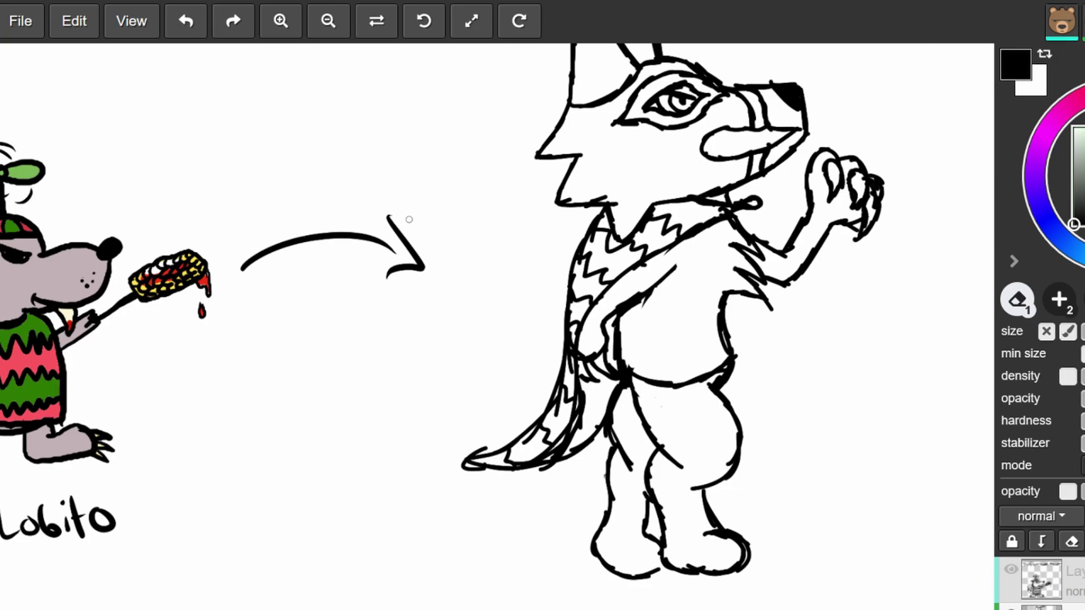
Draw pointed black claws on the toe of the front foot.
{"action": "key", "text": "e"}
{"action": "mouse_move", "coordinate": [739, 542]}
{"action": "left_mouse_down"}
{"action": "mouse_move", "coordinate": [782, 574]}
{"action": "mouse_move", "coordinate": [741, 566]}
{"action": "mouse_move", "coordinate": [769, 565]}
{"action": "mouse_move", "coordinate": [760, 560]}
{"action": "left_mouse_up"}
{"action": "mouse_move", "coordinate": [659, 568]}
{"action": "left_mouse_down"}
{"action": "mouse_move", "coordinate": [655, 551]}
{"action": "mouse_move", "coordinate": [662, 569]}
{"action": "mouse_move", "coordinate": [661, 560]}
{"action": "left_mouse_up"}
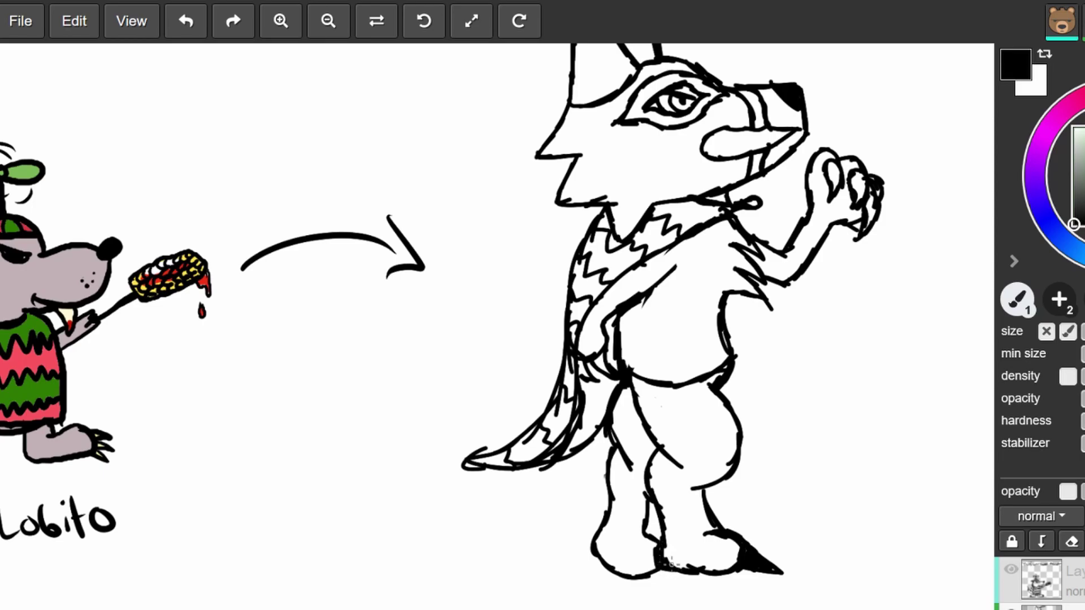
{"action": "left_click_drag", "start_coordinate": [739, 533], "coordinate": [763, 542]}
{"action": "mouse_move", "coordinate": [750, 540]}
{"action": "left_mouse_down"}
{"action": "mouse_move", "coordinate": [777, 558]}
{"action": "mouse_move", "coordinate": [758, 547]}
{"action": "mouse_move", "coordinate": [771, 538]}
{"action": "mouse_move", "coordinate": [747, 533]}
{"action": "mouse_move", "coordinate": [780, 553]}
{"action": "left_mouse_up"}
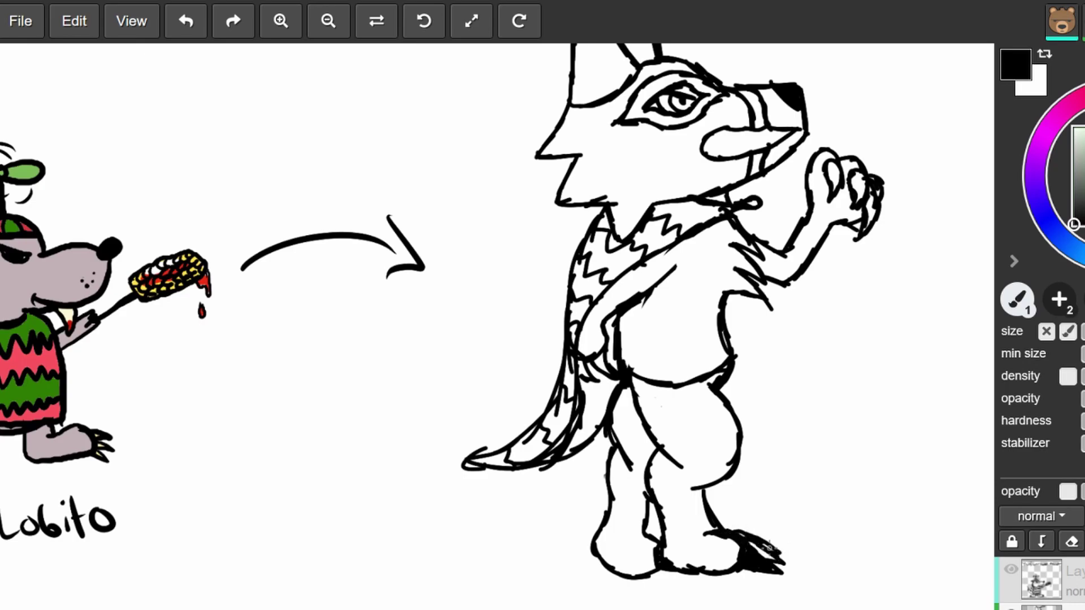
Reinforce the underside of the lowered arm with thicker black strokes.
{"action": "scroll", "coordinate": [932, 482], "scroll_direction": "up", "scroll_amount": 2}
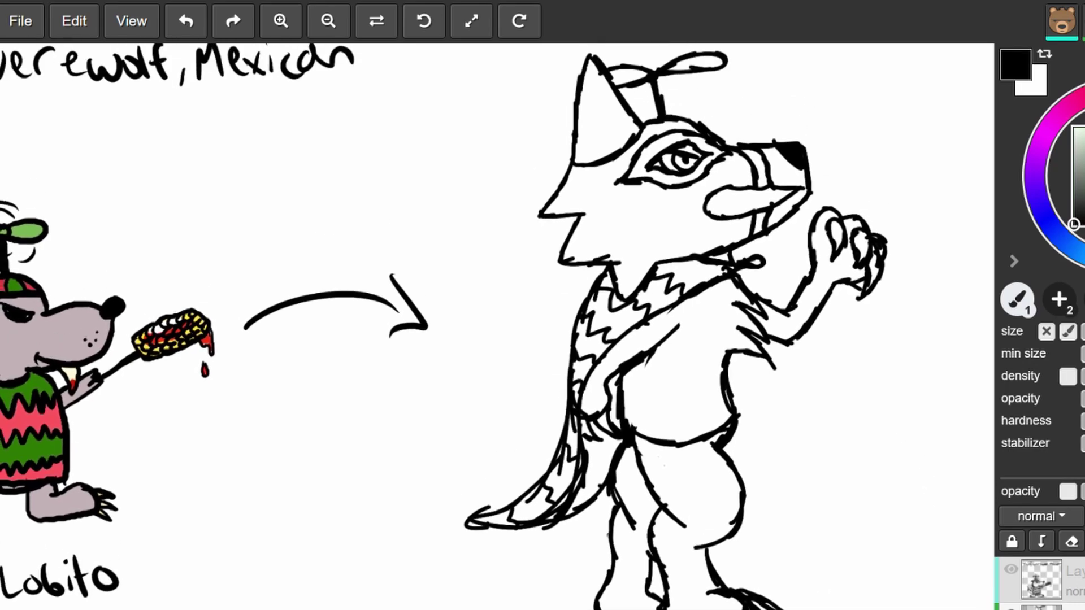
{"action": "left_click_drag", "start_coordinate": [639, 359], "coordinate": [701, 308]}
{"action": "left_click_drag", "start_coordinate": [878, 257], "coordinate": [839, 266]}
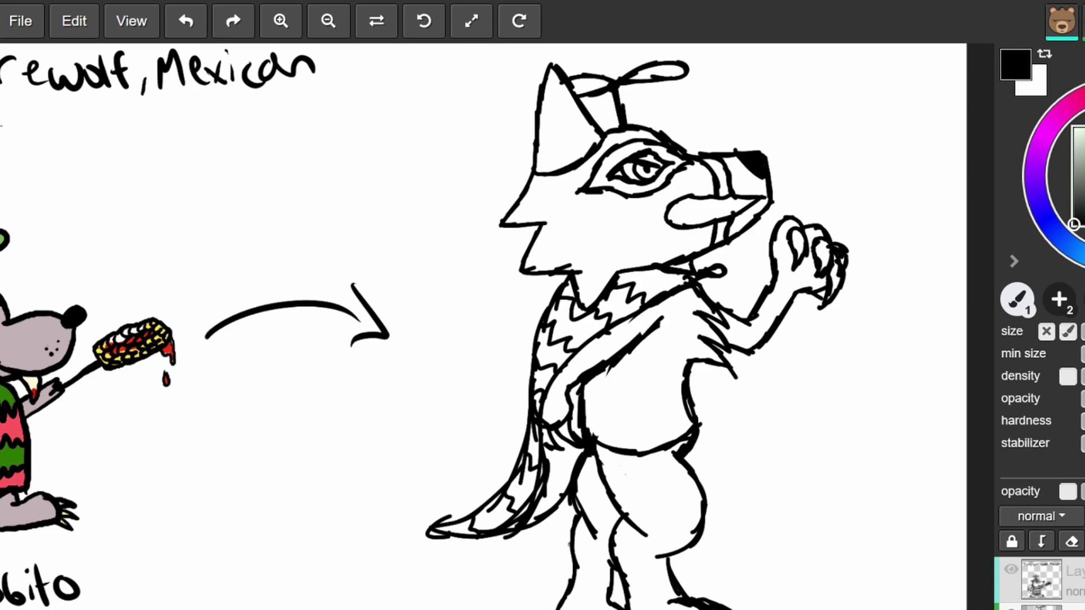
Draw curved trouser cuffs across both legs below the knees.
{"action": "scroll", "coordinate": [901, 380], "scroll_direction": "down", "scroll_amount": 3}
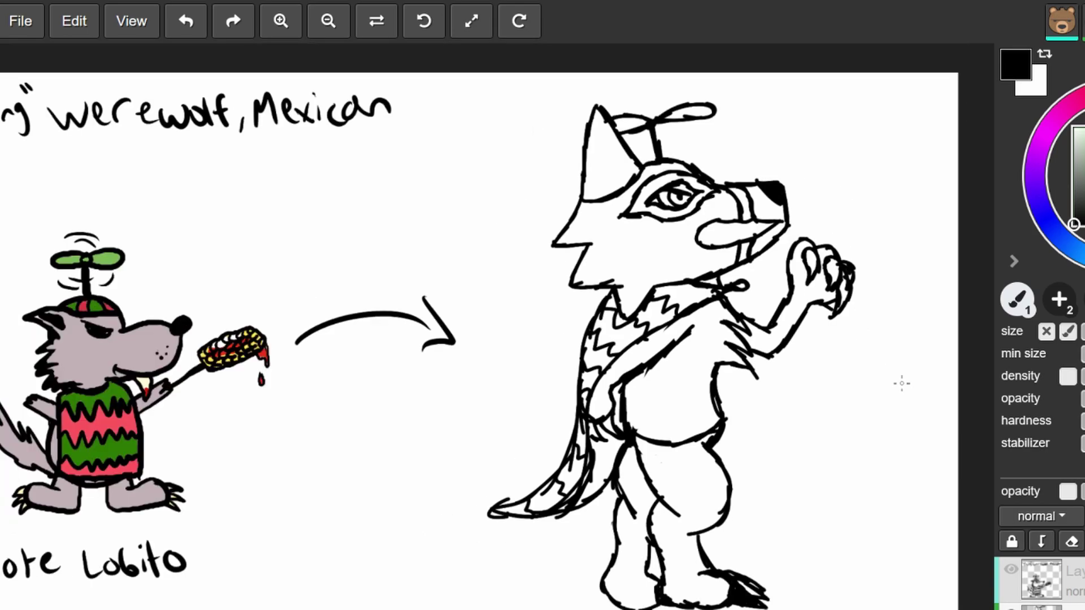
{"action": "scroll", "coordinate": [896, 552], "scroll_direction": "up", "scroll_amount": 3}
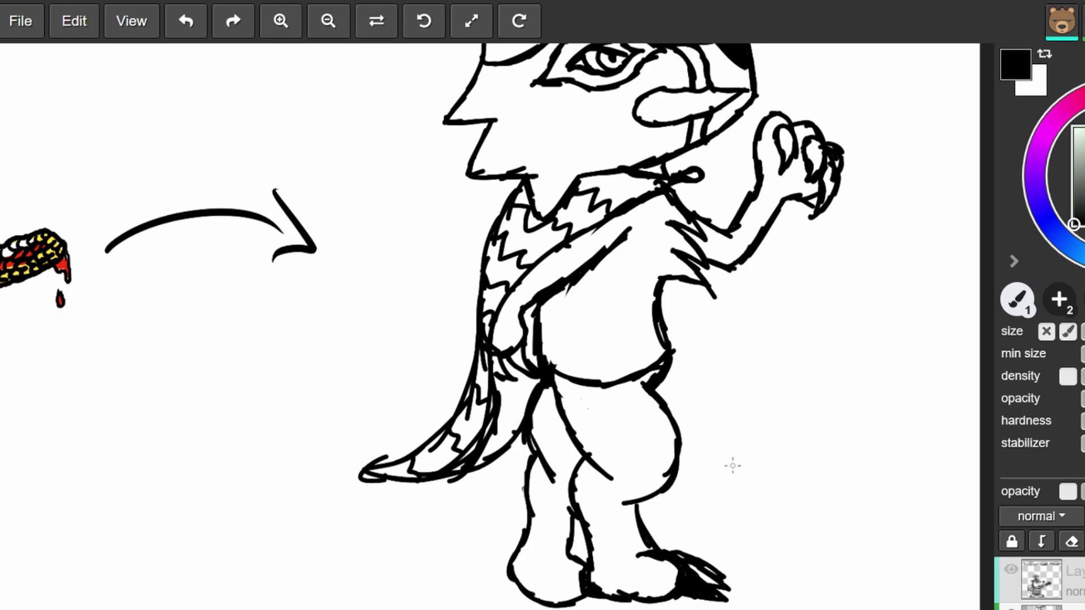
{"action": "left_click_drag", "start_coordinate": [771, 489], "coordinate": [736, 468]}
{"action": "mouse_move", "coordinate": [538, 480]}
{"action": "left_mouse_down"}
{"action": "mouse_move", "coordinate": [549, 492]}
{"action": "mouse_move", "coordinate": [584, 506]}
{"action": "mouse_move", "coordinate": [574, 506]}
{"action": "mouse_move", "coordinate": [610, 492]}
{"action": "left_mouse_up"}
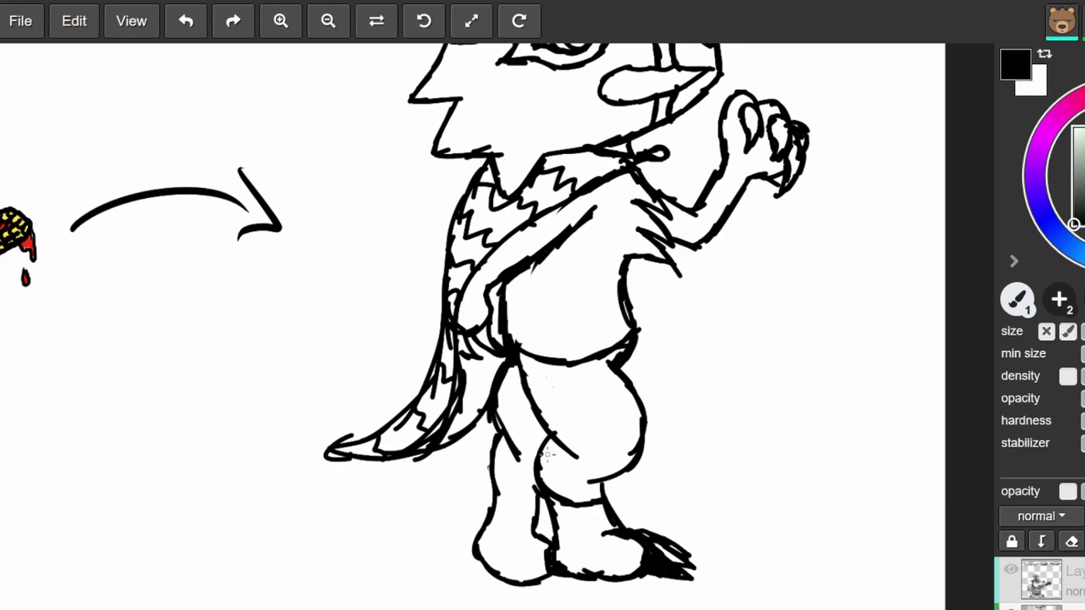
{"action": "left_click_drag", "start_coordinate": [495, 468], "coordinate": [536, 496]}
Erase the clawed toe of the front foot and reshape the feet into boots with a squared toe and thicker soles.
{"action": "key", "text": "e"}
{"action": "mouse_move", "coordinate": [644, 560]}
{"action": "left_mouse_down"}
{"action": "mouse_move", "coordinate": [637, 587]}
{"action": "mouse_move", "coordinate": [669, 534]}
{"action": "mouse_move", "coordinate": [690, 600]}
{"action": "mouse_move", "coordinate": [675, 585]}
{"action": "mouse_move", "coordinate": [678, 538]}
{"action": "mouse_move", "coordinate": [664, 537]}
{"action": "mouse_move", "coordinate": [651, 505]}
{"action": "mouse_move", "coordinate": [659, 542]}
{"action": "mouse_move", "coordinate": [647, 581]}
{"action": "left_mouse_up"}
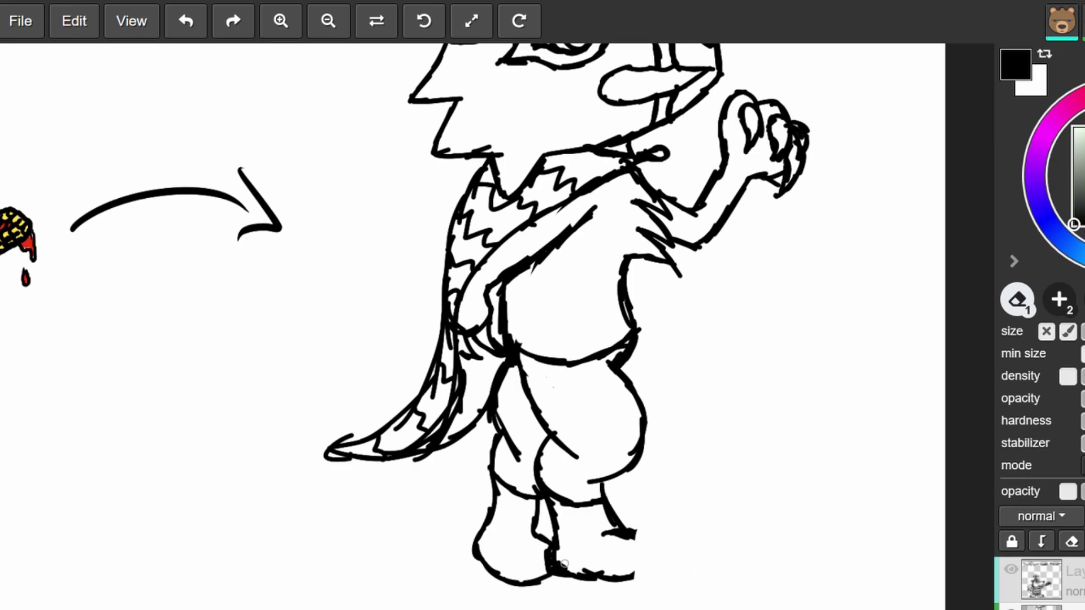
{"action": "key", "text": "b"}
{"action": "mouse_move", "coordinate": [632, 531]}
{"action": "left_mouse_down"}
{"action": "mouse_move", "coordinate": [610, 521]}
{"action": "mouse_move", "coordinate": [655, 544]}
{"action": "mouse_move", "coordinate": [659, 572]}
{"action": "mouse_move", "coordinate": [615, 581]}
{"action": "left_mouse_up"}
{"action": "mouse_move", "coordinate": [480, 558]}
{"action": "left_mouse_down"}
{"action": "mouse_move", "coordinate": [527, 581]}
{"action": "mouse_move", "coordinate": [565, 579]}
{"action": "mouse_move", "coordinate": [534, 579]}
{"action": "mouse_move", "coordinate": [556, 585]}
{"action": "left_mouse_up"}
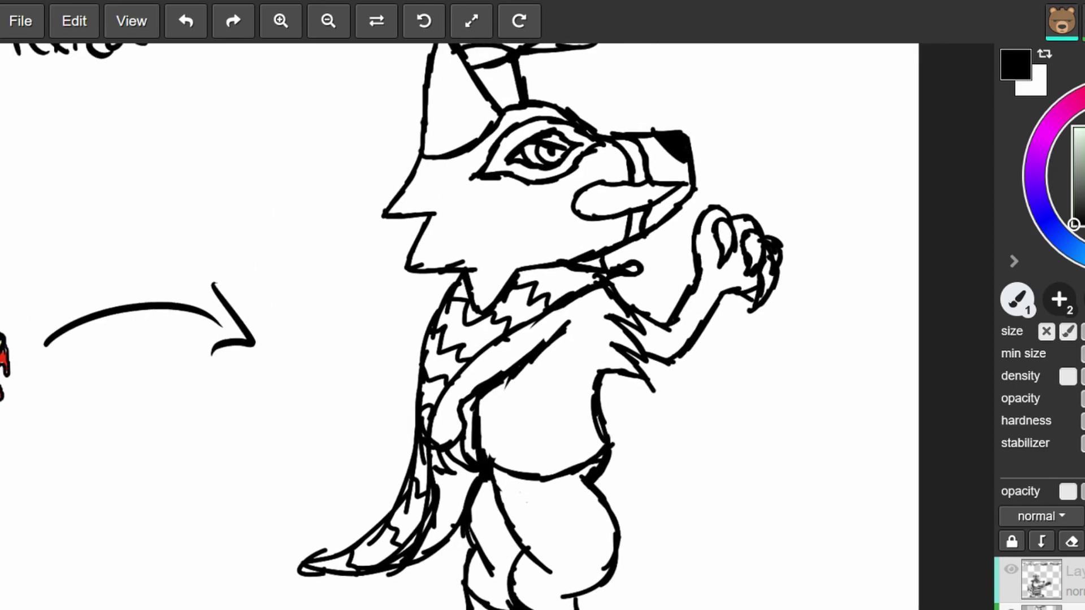
{"action": "scroll", "coordinate": [481, 339], "scroll_direction": "down", "scroll_amount": 2}
{"action": "mouse_move", "coordinate": [465, 349]}
{"action": "left_mouse_down"}
{"action": "mouse_move", "coordinate": [521, 354]}
{"action": "mouse_move", "coordinate": [592, 331]}
{"action": "left_mouse_up"}
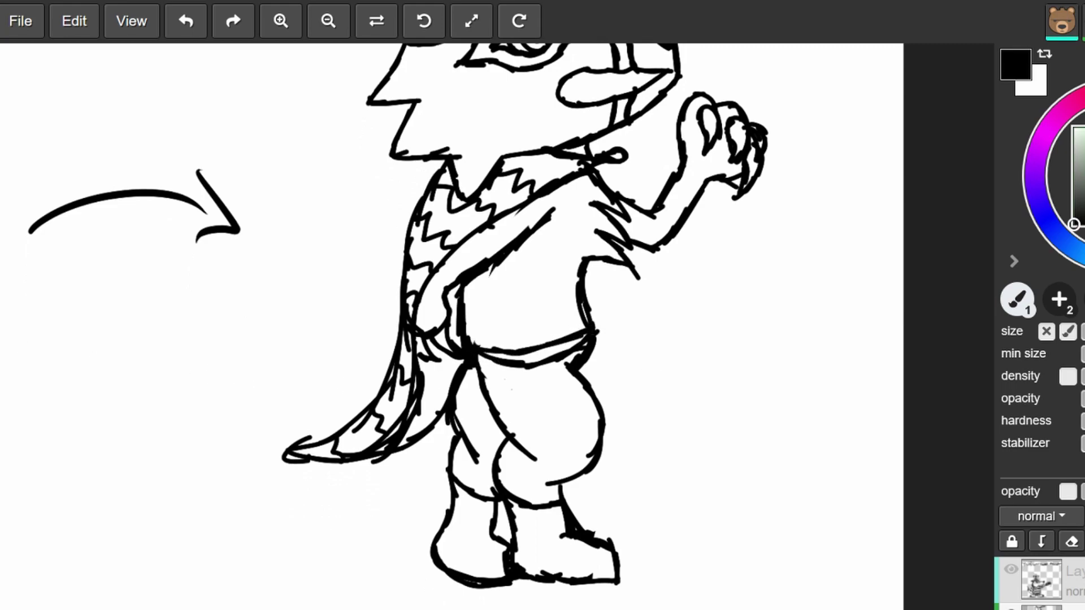
{"action": "key", "text": "e"}
{"action": "mouse_move", "coordinate": [482, 359]}
{"action": "left_mouse_down"}
{"action": "mouse_move", "coordinate": [533, 365]}
{"action": "mouse_move", "coordinate": [580, 348]}
{"action": "left_mouse_up"}
Draw the inner fold line of the wolf's ear in black.
{"action": "left_click_drag", "start_coordinate": [647, 321], "coordinate": [591, 411]}
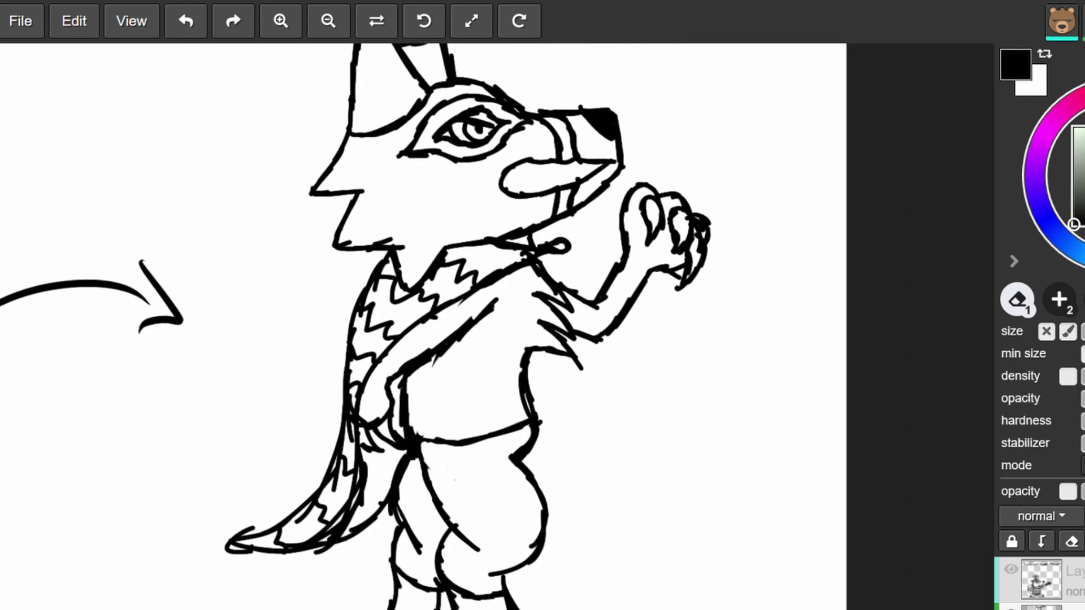
{"action": "left_click_drag", "start_coordinate": [531, 272], "coordinate": [520, 364]}
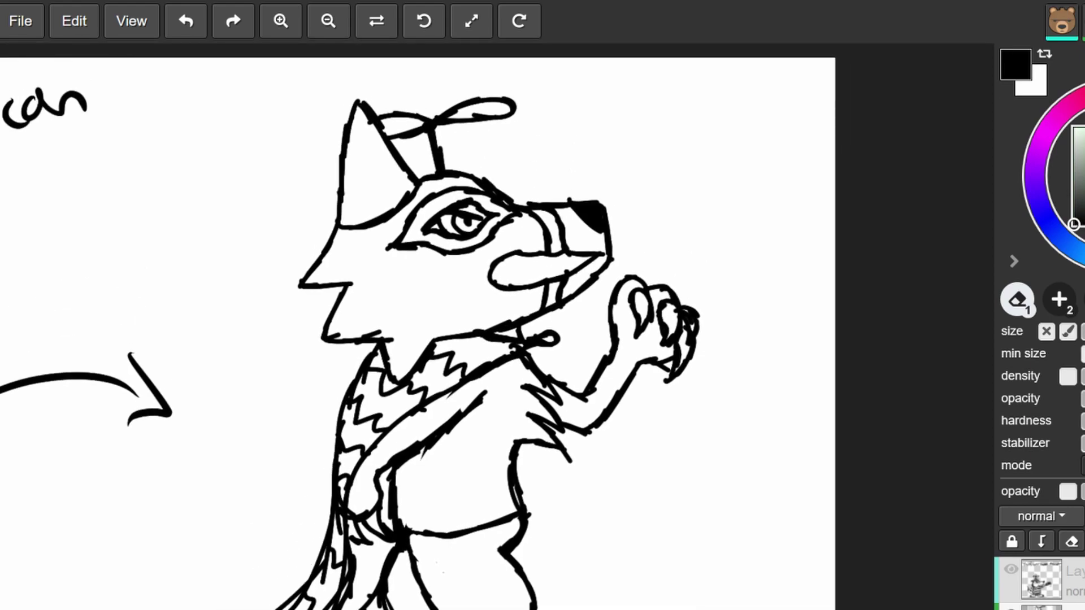
{"action": "key", "text": "b"}
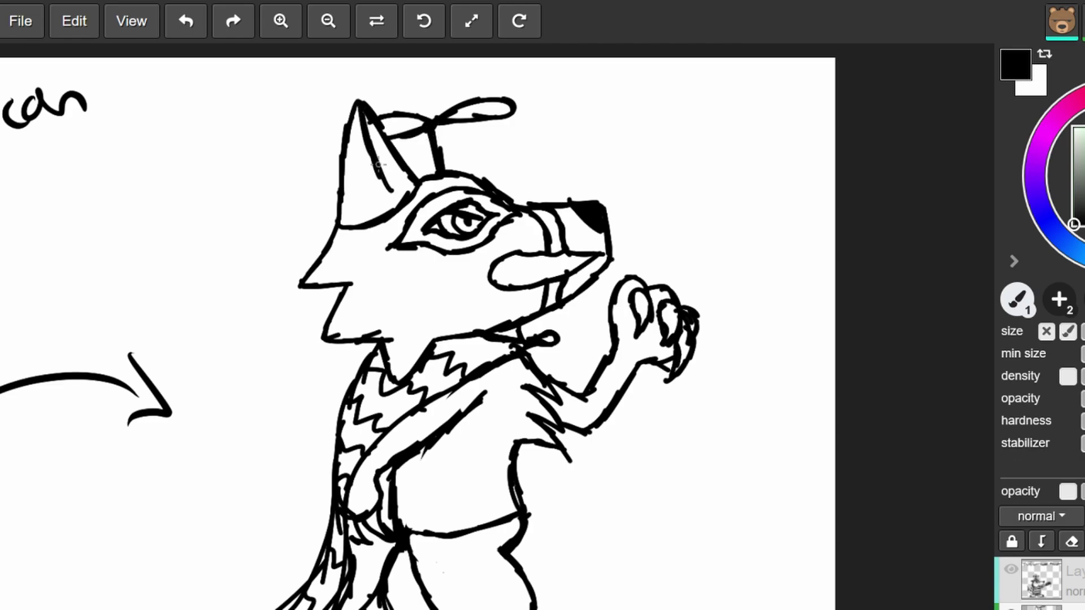
{"action": "left_click_drag", "start_coordinate": [390, 182], "coordinate": [342, 42]}
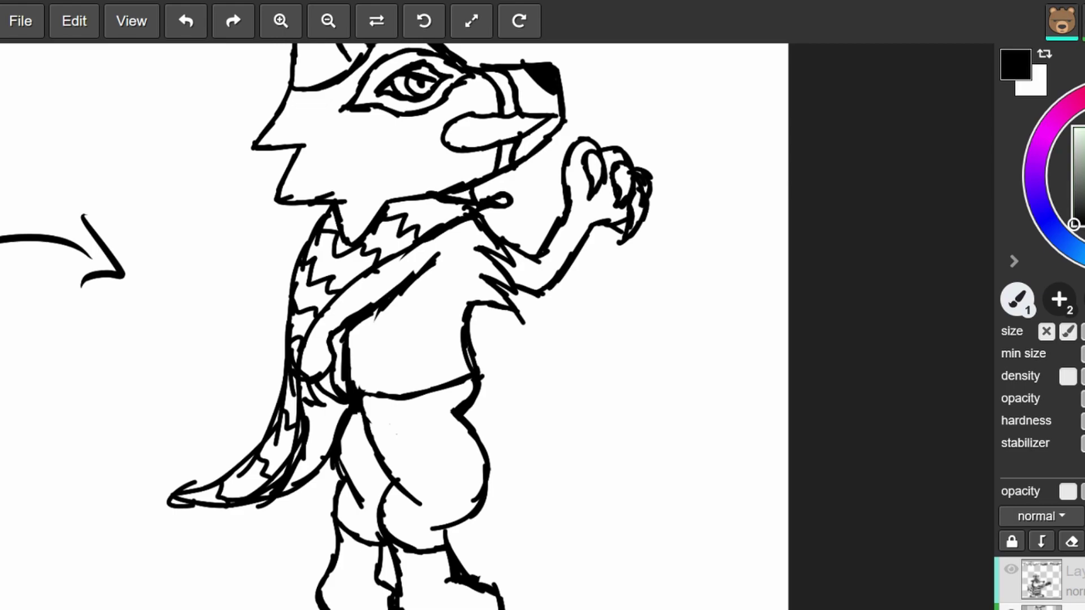
{"action": "left_click_drag", "start_coordinate": [390, 254], "coordinate": [407, 340]}
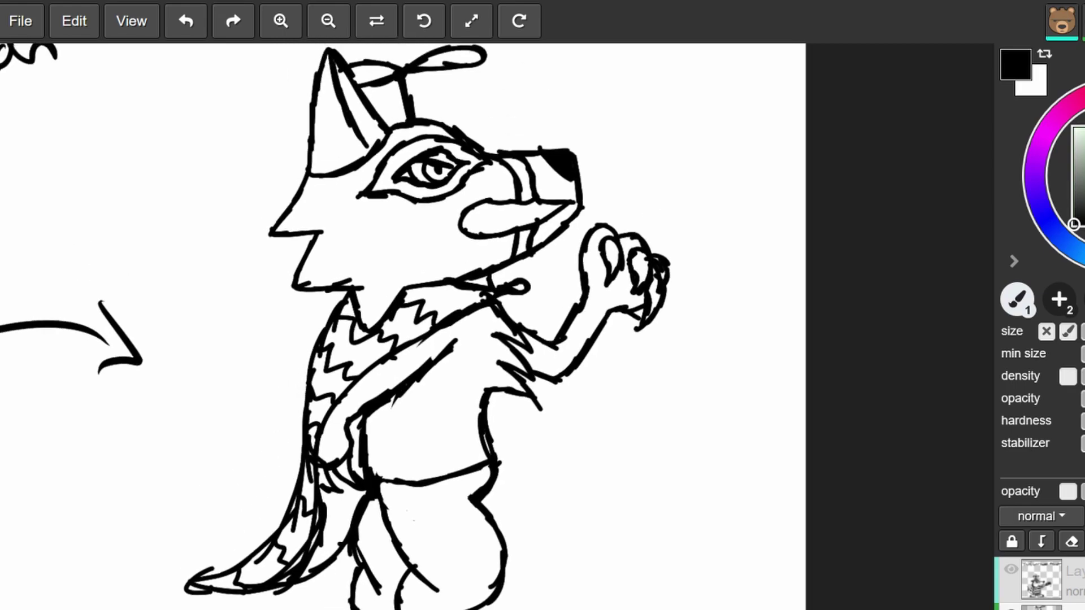
Draw a long stick gripped in the raised paw, running diagonally from under the snout to a blunt lower end.
{"action": "left_click_drag", "start_coordinate": [626, 286], "coordinate": [605, 321]}
{"action": "mouse_move", "coordinate": [514, 288]}
{"action": "left_mouse_down"}
{"action": "mouse_move", "coordinate": [694, 402]}
{"action": "mouse_move", "coordinate": [711, 396]}
{"action": "mouse_move", "coordinate": [710, 381]}
{"action": "mouse_move", "coordinate": [534, 265]}
{"action": "mouse_move", "coordinate": [625, 372]}
{"action": "left_mouse_up"}
{"action": "key", "text": "ctrl+z"}
{"action": "left_click_drag", "start_coordinate": [475, 377], "coordinate": [477, 216]}
Select the whole evolved wolf, move it slightly down the canvas to free space above its head, and deselect.
{"action": "key", "text": "s"}
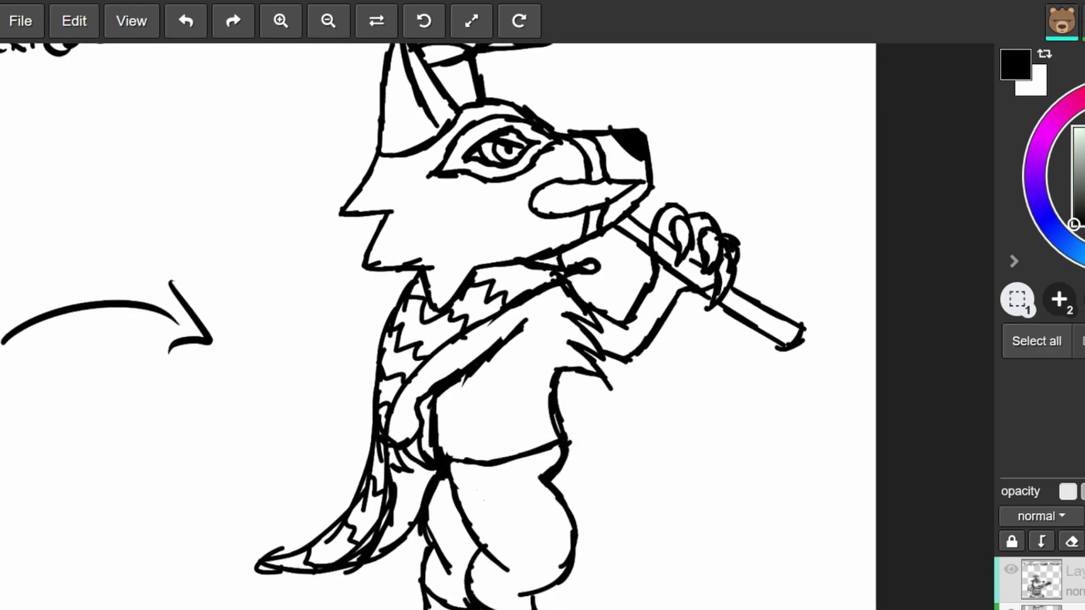
{"action": "scroll", "coordinate": [453, 310], "scroll_direction": "down", "scroll_amount": 5}
{"action": "mouse_move", "coordinate": [346, 515]}
{"action": "left_mouse_down"}
{"action": "mouse_move", "coordinate": [421, 392]}
{"action": "mouse_move", "coordinate": [667, 172]}
{"action": "mouse_move", "coordinate": [334, 477]}
{"action": "mouse_move", "coordinate": [328, 512]}
{"action": "left_mouse_up"}
{"action": "left_click", "coordinate": [659, 159]}
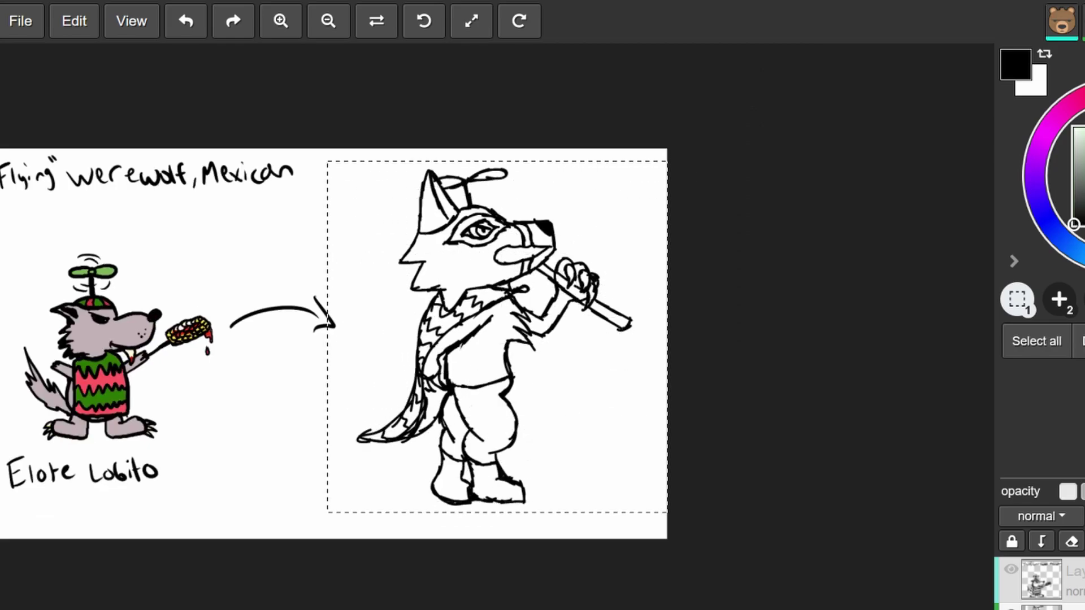
{"action": "key", "text": "v"}
{"action": "mouse_move", "coordinate": [480, 327]}
{"action": "left_mouse_down"}
{"action": "mouse_move", "coordinate": [486, 360]}
{"action": "mouse_move", "coordinate": [510, 369]}
{"action": "left_mouse_up"}
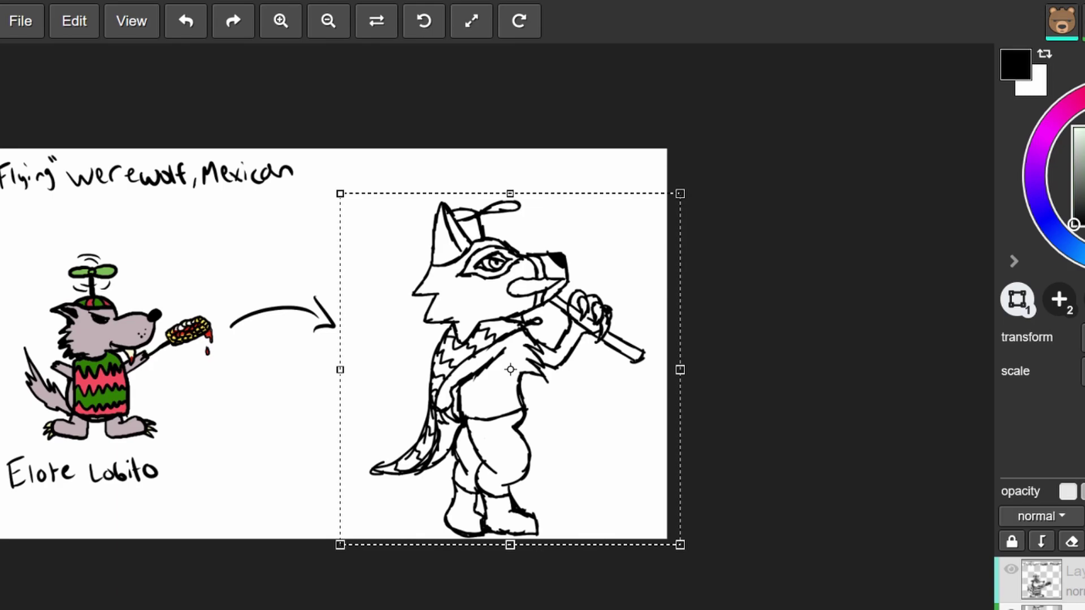
{"action": "key", "text": "ctrl+d"}
Draw a large corn cob behind the wolf's head, with rounded kernels around its edge and more kernels filling the inside.
{"action": "key", "text": "b"}
{"action": "scroll", "coordinate": [490, 234], "scroll_direction": "up", "scroll_amount": 1}
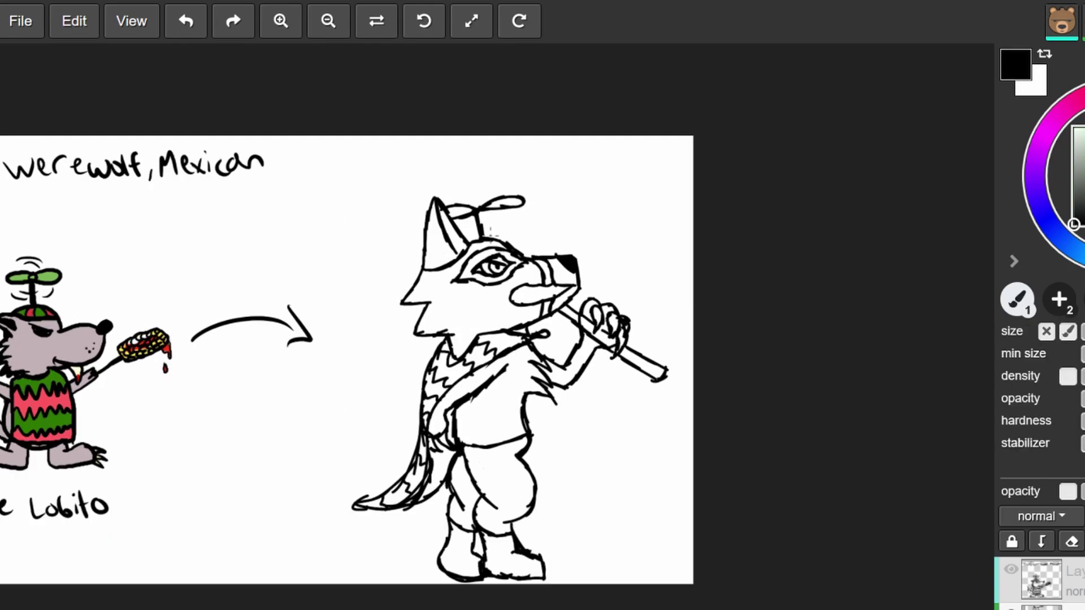
{"action": "mouse_move", "coordinate": [554, 255]}
{"action": "left_mouse_down"}
{"action": "mouse_move", "coordinate": [449, 152]}
{"action": "mouse_move", "coordinate": [394, 161]}
{"action": "mouse_move", "coordinate": [379, 179]}
{"action": "mouse_move", "coordinate": [380, 209]}
{"action": "mouse_move", "coordinate": [417, 260]}
{"action": "mouse_move", "coordinate": [405, 243]}
{"action": "mouse_move", "coordinate": [428, 237]}
{"action": "mouse_move", "coordinate": [394, 212]}
{"action": "mouse_move", "coordinate": [410, 208]}
{"action": "mouse_move", "coordinate": [417, 237]}
{"action": "left_mouse_up"}
{"action": "mouse_move", "coordinate": [390, 185]}
{"action": "left_mouse_down"}
{"action": "mouse_move", "coordinate": [383, 198]}
{"action": "mouse_move", "coordinate": [408, 212]}
{"action": "left_mouse_up"}
{"action": "mouse_move", "coordinate": [409, 163]}
{"action": "left_mouse_down"}
{"action": "mouse_move", "coordinate": [394, 164]}
{"action": "mouse_move", "coordinate": [386, 186]}
{"action": "left_mouse_up"}
{"action": "key", "text": "ctrl+z"}
{"action": "mouse_move", "coordinate": [423, 153]}
{"action": "left_mouse_down"}
{"action": "mouse_move", "coordinate": [404, 166]}
{"action": "mouse_move", "coordinate": [495, 165]}
{"action": "mouse_move", "coordinate": [473, 172]}
{"action": "mouse_move", "coordinate": [458, 158]}
{"action": "mouse_move", "coordinate": [464, 188]}
{"action": "mouse_move", "coordinate": [491, 172]}
{"action": "mouse_move", "coordinate": [485, 203]}
{"action": "left_mouse_up"}
{"action": "key", "text": "ctrl+z"}
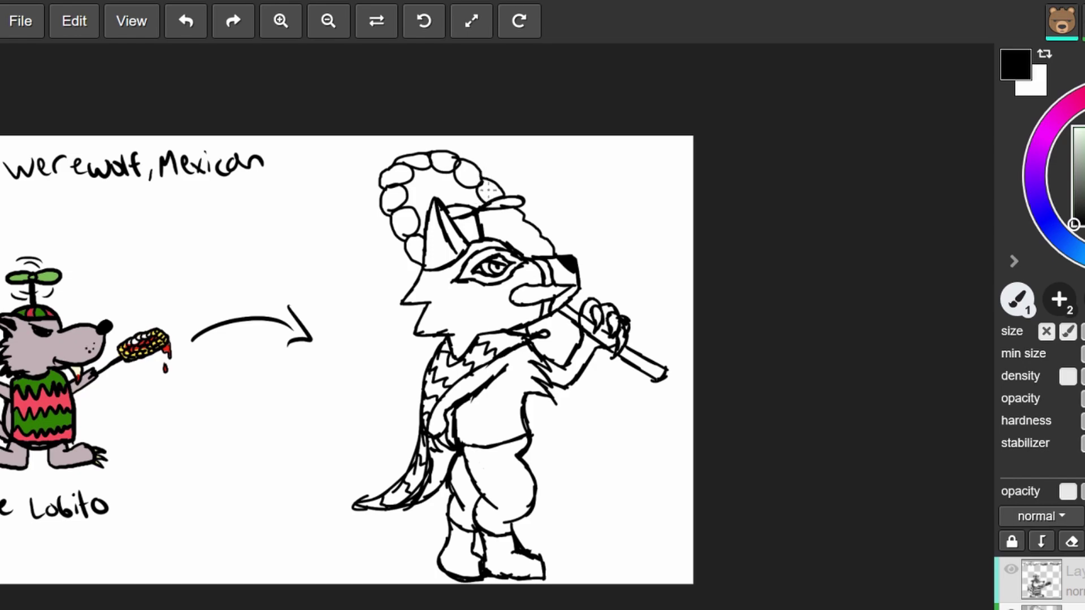
{"action": "mouse_move", "coordinate": [446, 172]}
{"action": "left_mouse_down"}
{"action": "mouse_move", "coordinate": [417, 191]}
{"action": "mouse_move", "coordinate": [416, 168]}
{"action": "mouse_move", "coordinate": [435, 189]}
{"action": "mouse_move", "coordinate": [416, 200]}
{"action": "mouse_move", "coordinate": [427, 202]}
{"action": "mouse_move", "coordinate": [421, 186]}
{"action": "mouse_move", "coordinate": [452, 186]}
{"action": "mouse_move", "coordinate": [449, 198]}
{"action": "mouse_move", "coordinate": [469, 191]}
{"action": "mouse_move", "coordinate": [474, 203]}
{"action": "mouse_move", "coordinate": [451, 219]}
{"action": "mouse_move", "coordinate": [431, 207]}
{"action": "left_mouse_up"}
{"action": "mouse_move", "coordinate": [525, 218]}
{"action": "left_mouse_down"}
{"action": "mouse_move", "coordinate": [497, 205]}
{"action": "mouse_move", "coordinate": [475, 233]}
{"action": "mouse_move", "coordinate": [478, 221]}
{"action": "mouse_move", "coordinate": [461, 217]}
{"action": "mouse_move", "coordinate": [478, 239]}
{"action": "mouse_move", "coordinate": [469, 228]}
{"action": "mouse_move", "coordinate": [540, 220]}
{"action": "mouse_move", "coordinate": [524, 232]}
{"action": "mouse_move", "coordinate": [527, 221]}
{"action": "mouse_move", "coordinate": [521, 240]}
{"action": "mouse_move", "coordinate": [539, 225]}
{"action": "mouse_move", "coordinate": [548, 249]}
{"action": "mouse_move", "coordinate": [515, 237]}
{"action": "mouse_move", "coordinate": [525, 257]}
{"action": "left_mouse_up"}
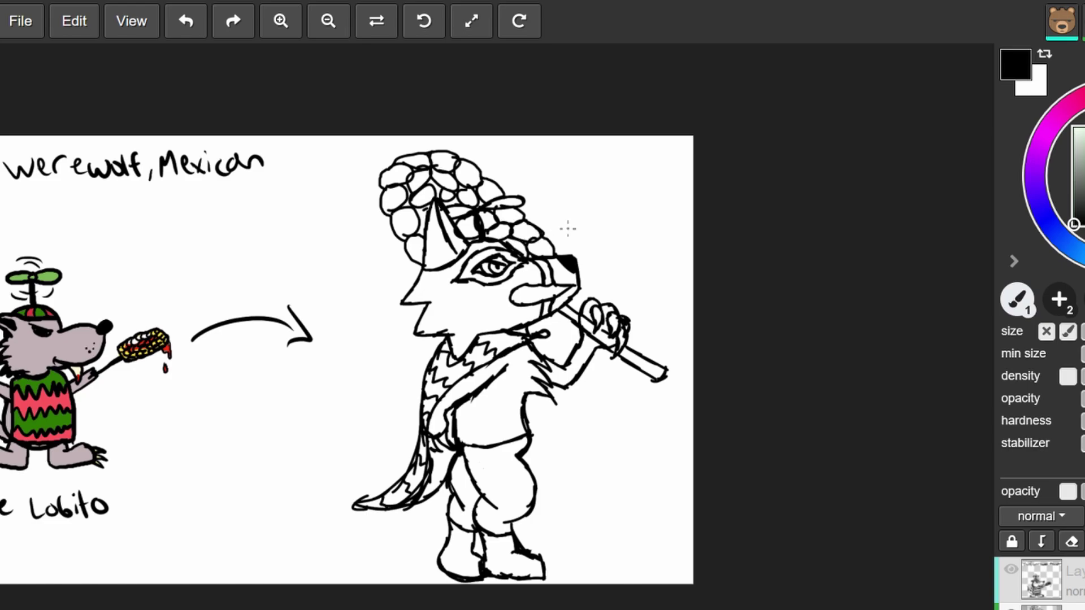
On the layer below the line art, fill the evolved wolf's ear, snout tip, lower jaw and raised forearm with Elote Lobito's grey fur colour.
{"action": "scroll", "coordinate": [566, 227], "scroll_direction": "down", "scroll_amount": 2}
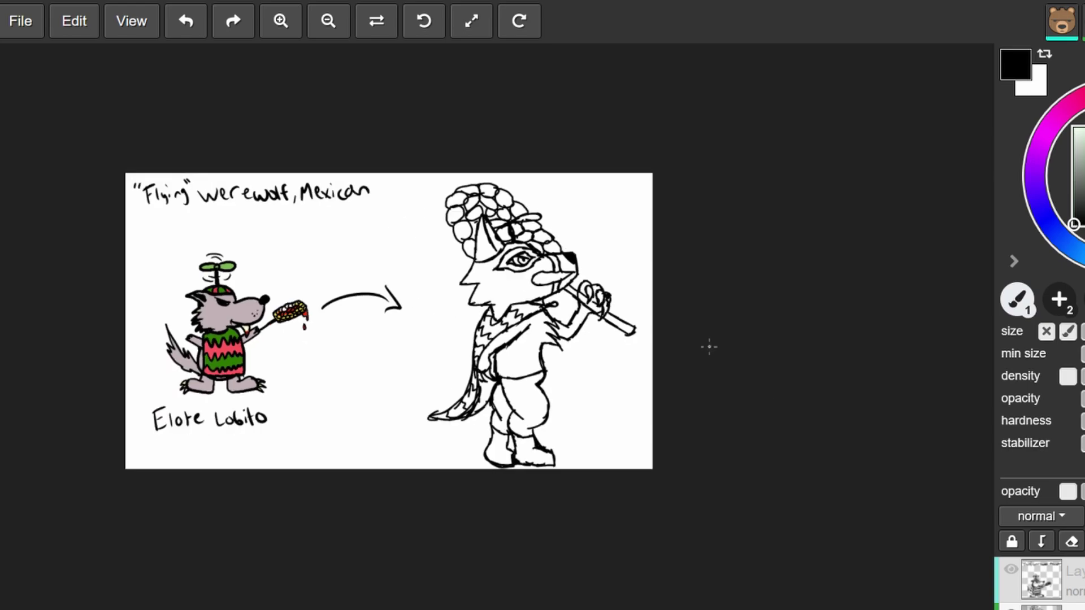
{"action": "scroll", "coordinate": [1040, 582], "scroll_direction": "down", "scroll_amount": 1}
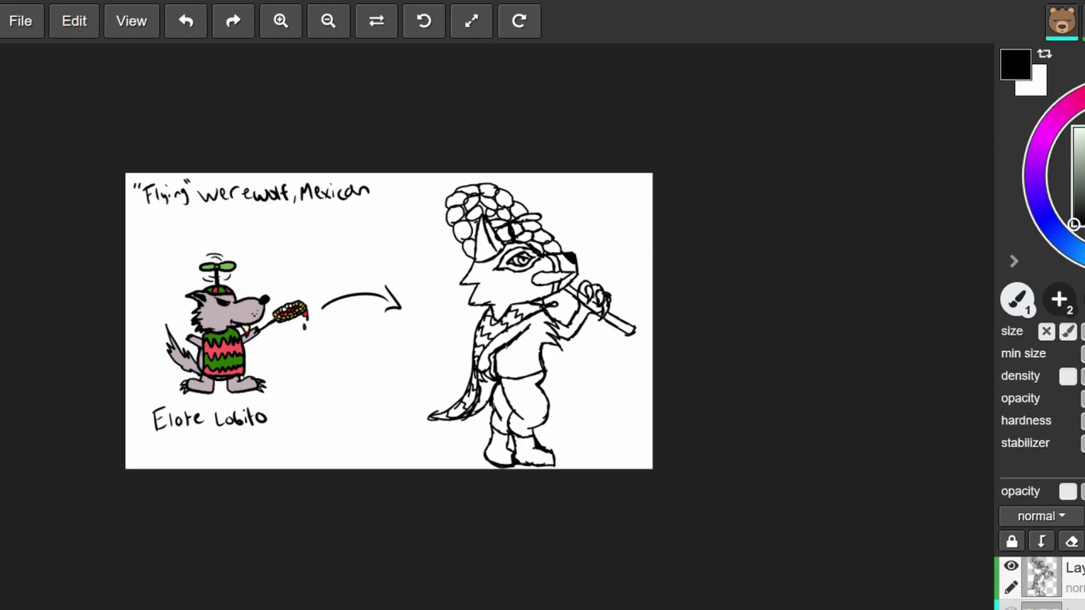
{"action": "left_click", "coordinate": [1051, 608]}
{"action": "scroll", "coordinate": [1040, 583], "scroll_direction": "down", "scroll_amount": 2}
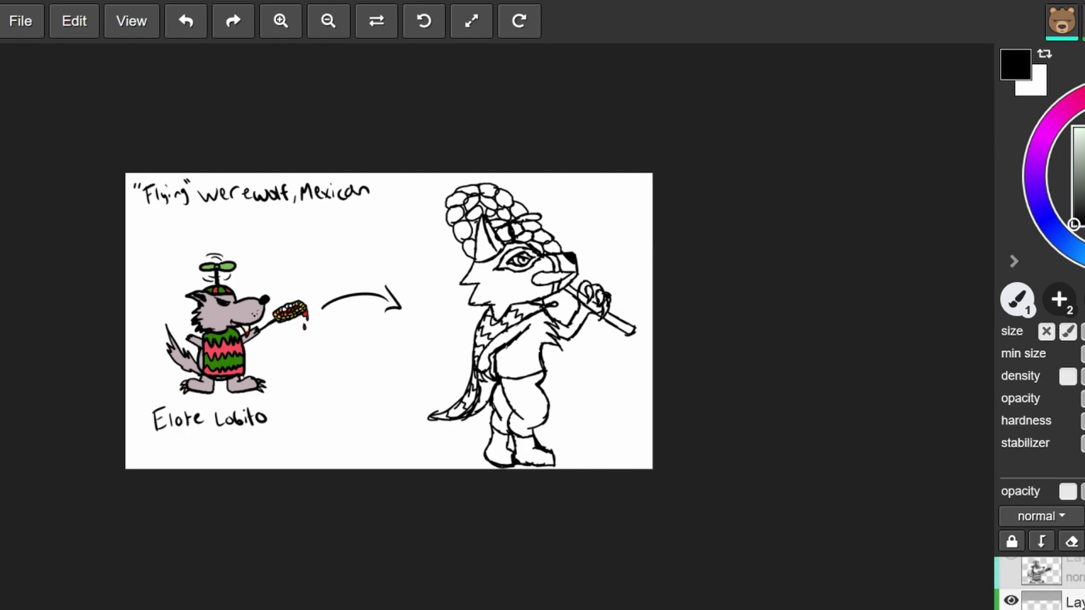
{"action": "scroll", "coordinate": [1040, 582], "scroll_direction": "up", "scroll_amount": 1}
{"action": "mouse_move", "coordinate": [1051, 578]}
{"action": "left_mouse_down"}
{"action": "mouse_move", "coordinate": [1056, 592]}
{"action": "mouse_move", "coordinate": [1058, 571]}
{"action": "left_mouse_up"}
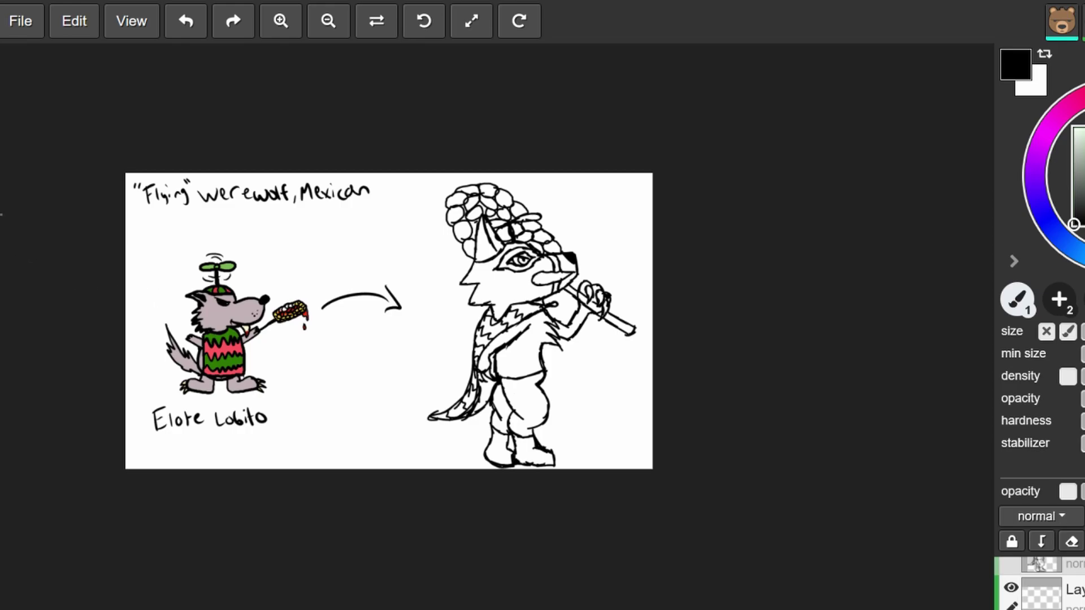
{"action": "left_click", "coordinate": [225, 310], "text": "alt"}
{"action": "scroll", "coordinate": [593, 300], "scroll_direction": "up", "scroll_amount": 2}
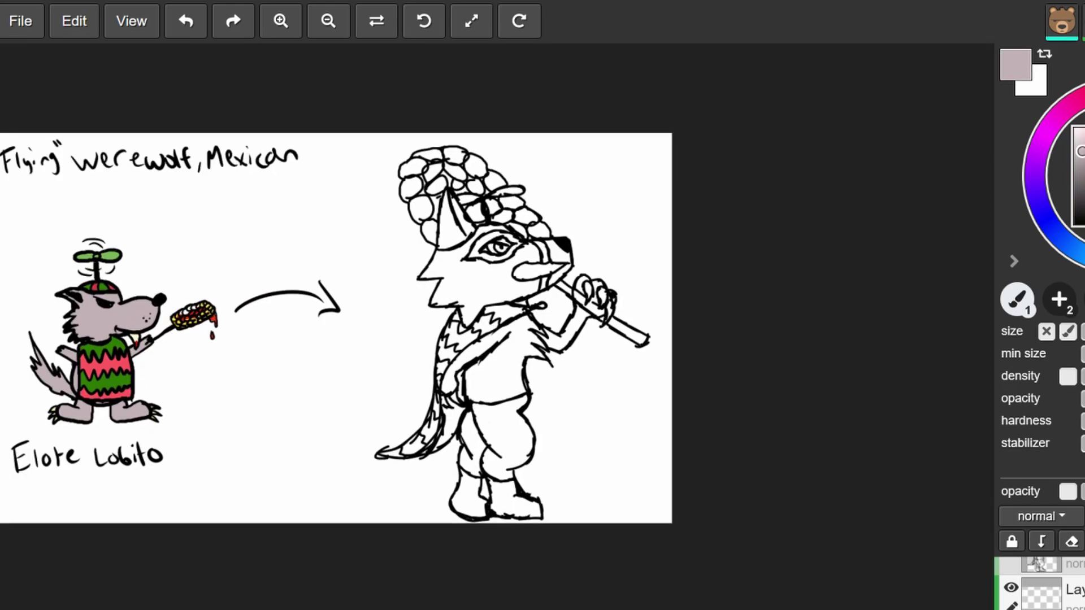
{"action": "left_click", "coordinate": [0, 364]}
{"action": "left_click", "coordinate": [451, 231]}
{"action": "left_click", "coordinate": [560, 254]}
{"action": "left_click", "coordinate": [559, 275]}
{"action": "left_click", "coordinate": [565, 333]}
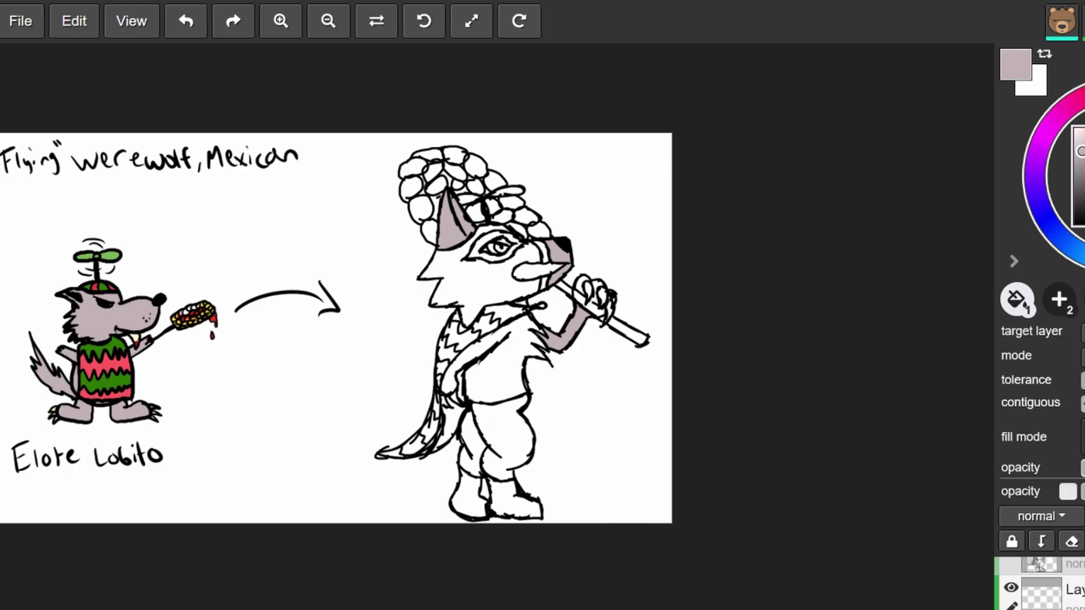
Colour the fingers of the raised paw gripping the stick in the same grey, leaving the claws white.
{"action": "scroll", "coordinate": [627, 283], "scroll_direction": "up", "scroll_amount": 5}
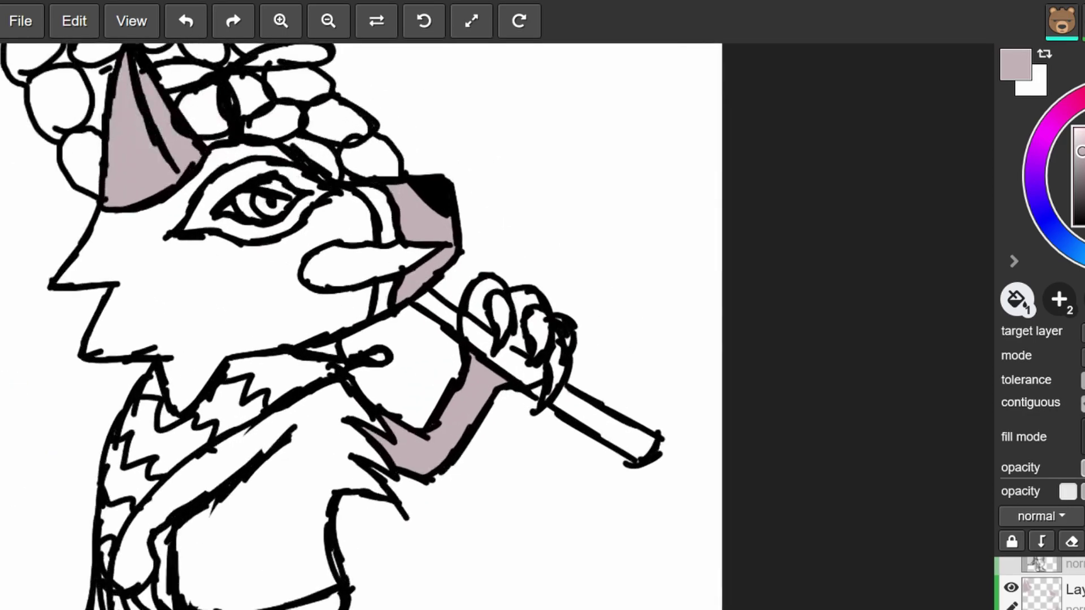
{"action": "left_click", "coordinate": [461, 291]}
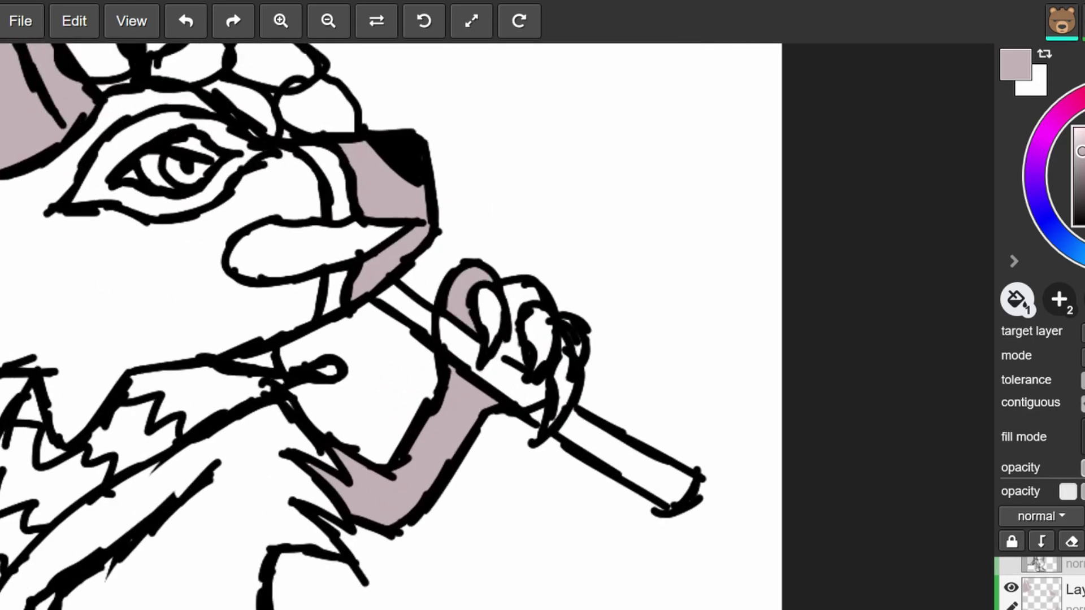
{"action": "key", "text": "b"}
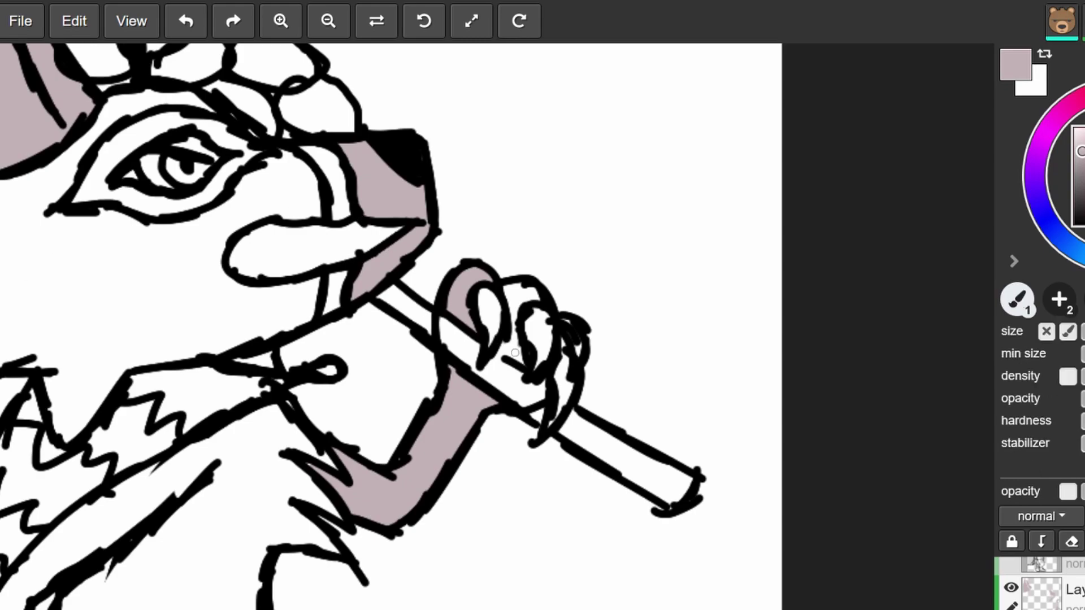
{"action": "mouse_move", "coordinate": [509, 326]}
{"action": "left_mouse_down"}
{"action": "mouse_move", "coordinate": [507, 284]}
{"action": "mouse_move", "coordinate": [537, 296]}
{"action": "left_mouse_up"}
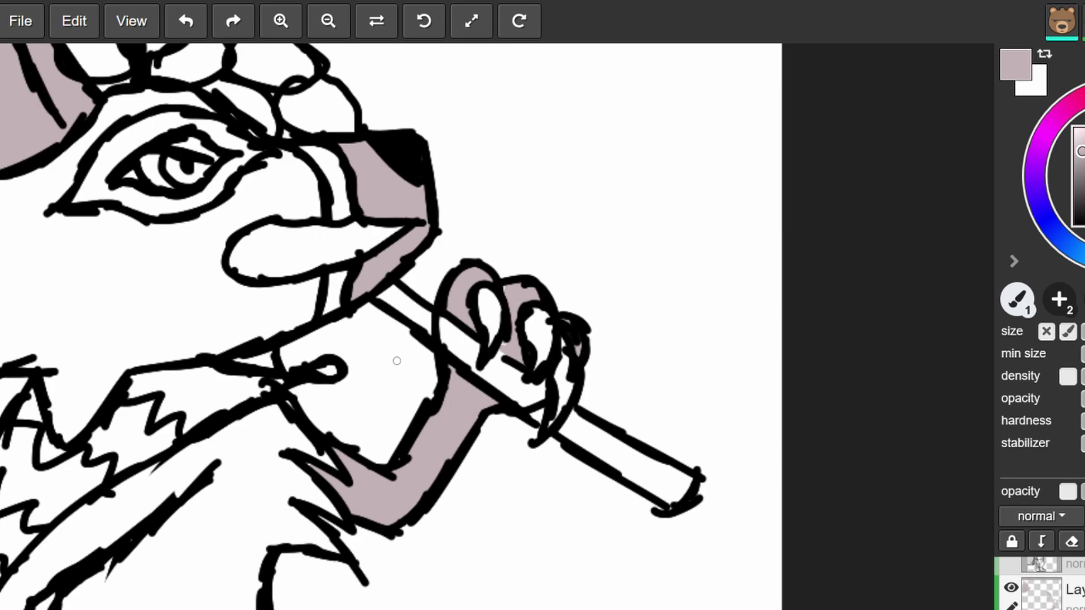
{"action": "scroll", "coordinate": [351, 319], "scroll_direction": "down", "scroll_amount": 2}
Fill the wolf's torso and lowered arm with the same grey.
{"action": "key", "text": "g"}
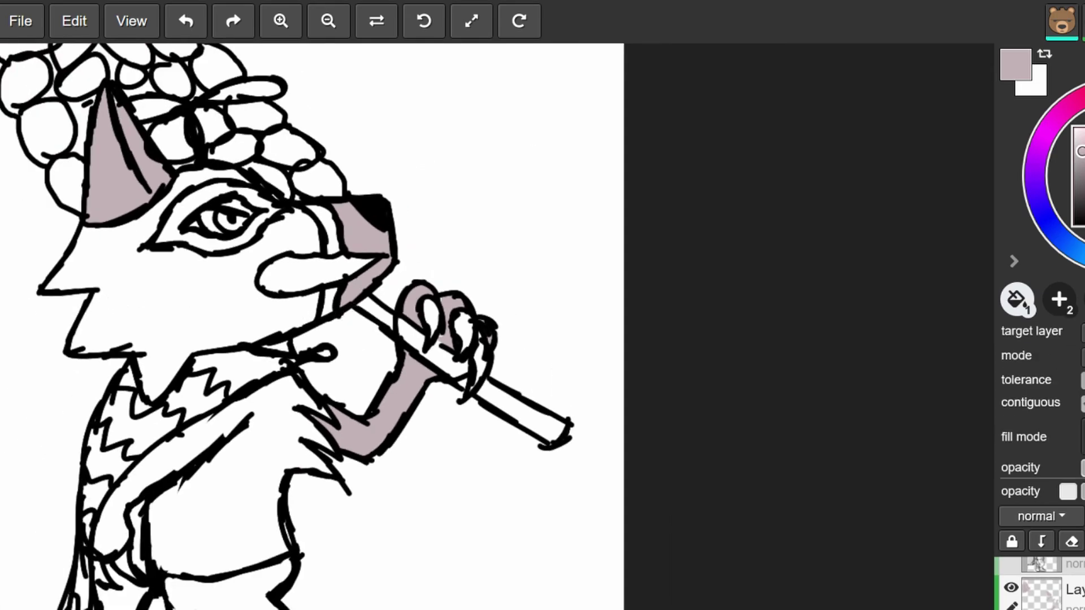
{"action": "scroll", "coordinate": [263, 548], "scroll_direction": "down", "scroll_amount": 5}
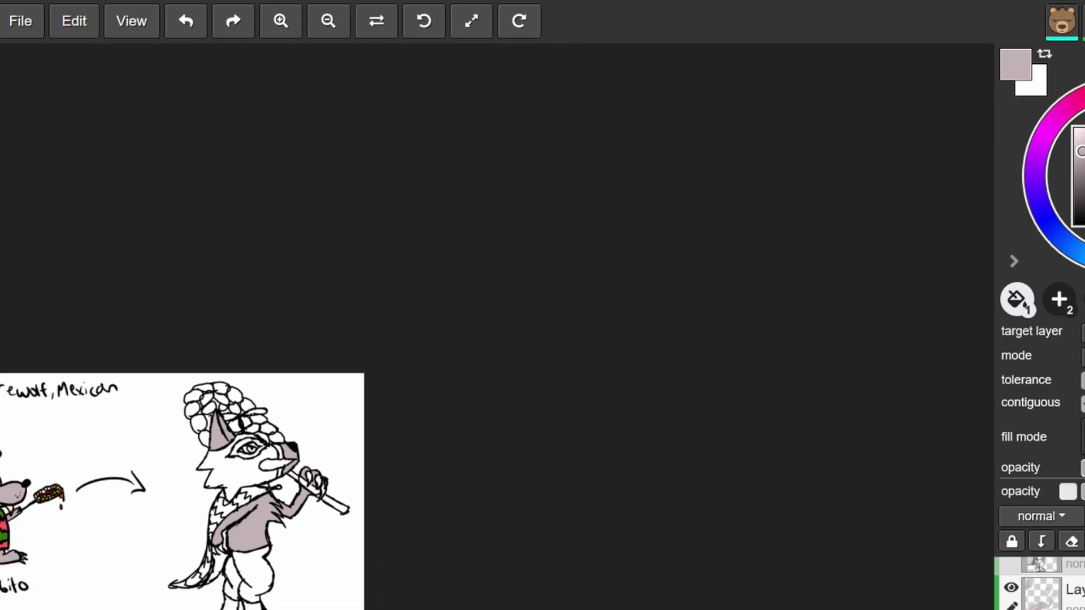
{"action": "scroll", "coordinate": [266, 565], "scroll_direction": "up", "scroll_amount": 5}
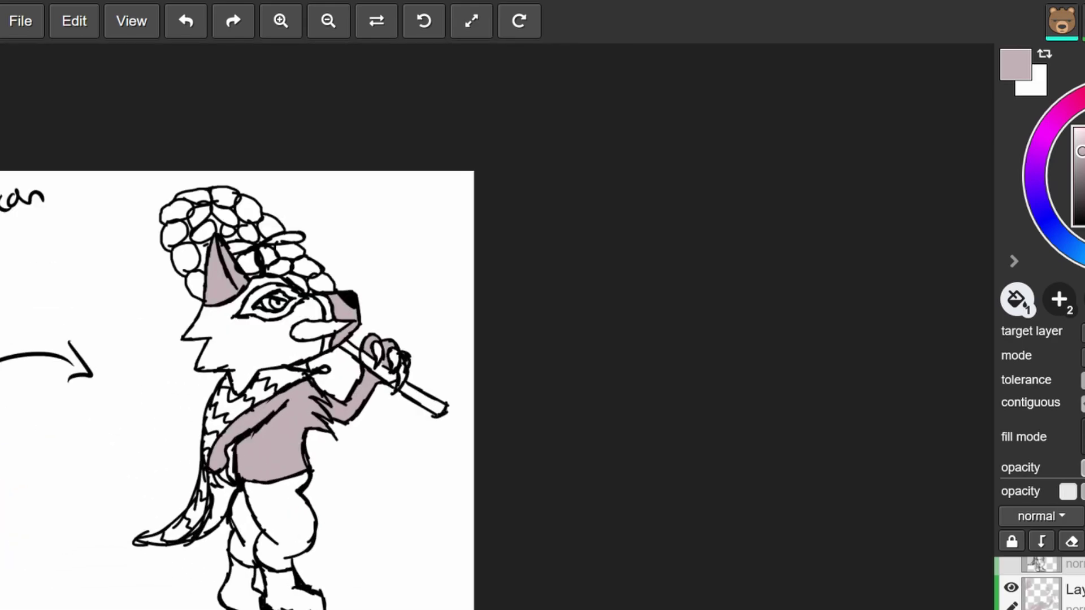
Sample the yellow of Elote Lobito's corn and fill the giant cob's kernels above the snout and eye with it.
{"action": "scroll", "coordinate": [266, 565], "scroll_direction": "down", "scroll_amount": 2}
{"action": "scroll", "coordinate": [226, 559], "scroll_direction": "down", "scroll_amount": 1}
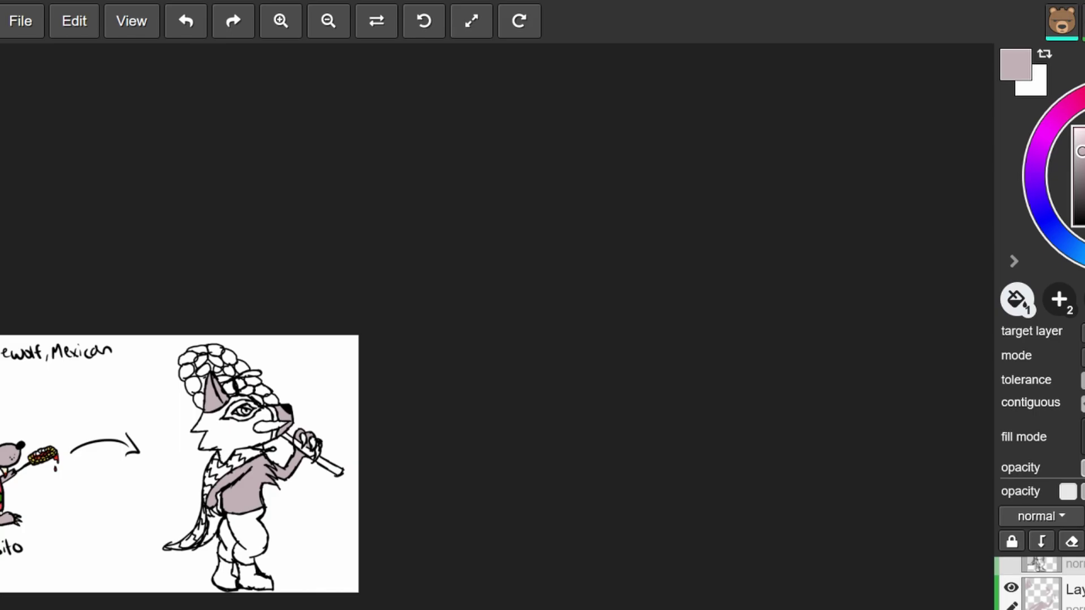
{"action": "left_click_drag", "start_coordinate": [92, 484], "coordinate": [223, 469]}
{"action": "scroll", "coordinate": [222, 469], "scroll_direction": "up", "scroll_amount": 3}
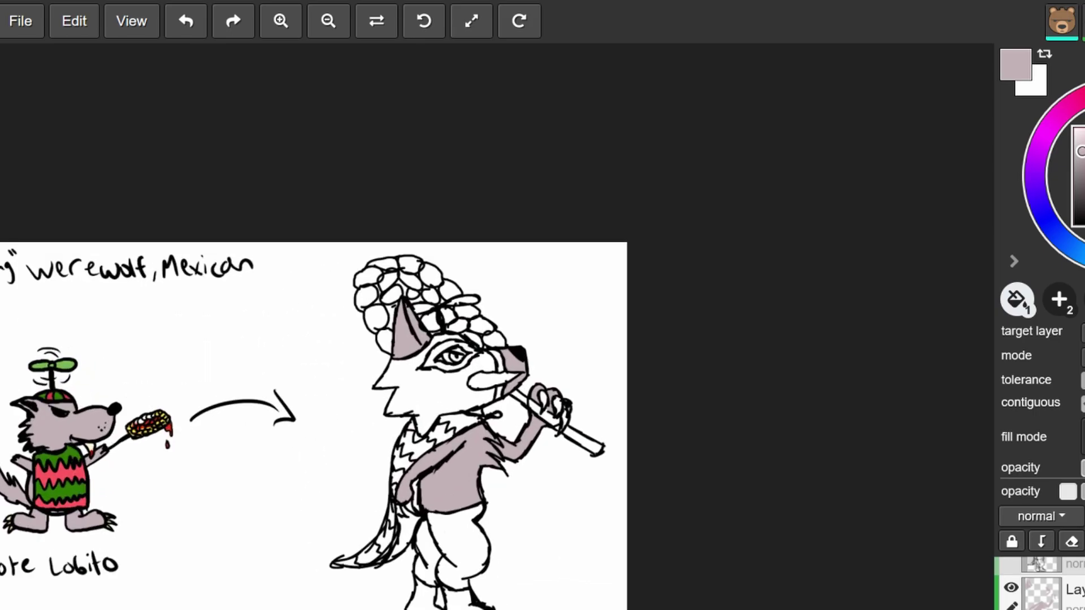
{"action": "key", "text": "i"}
{"action": "scroll", "coordinate": [146, 418], "scroll_direction": "up", "scroll_amount": 10}
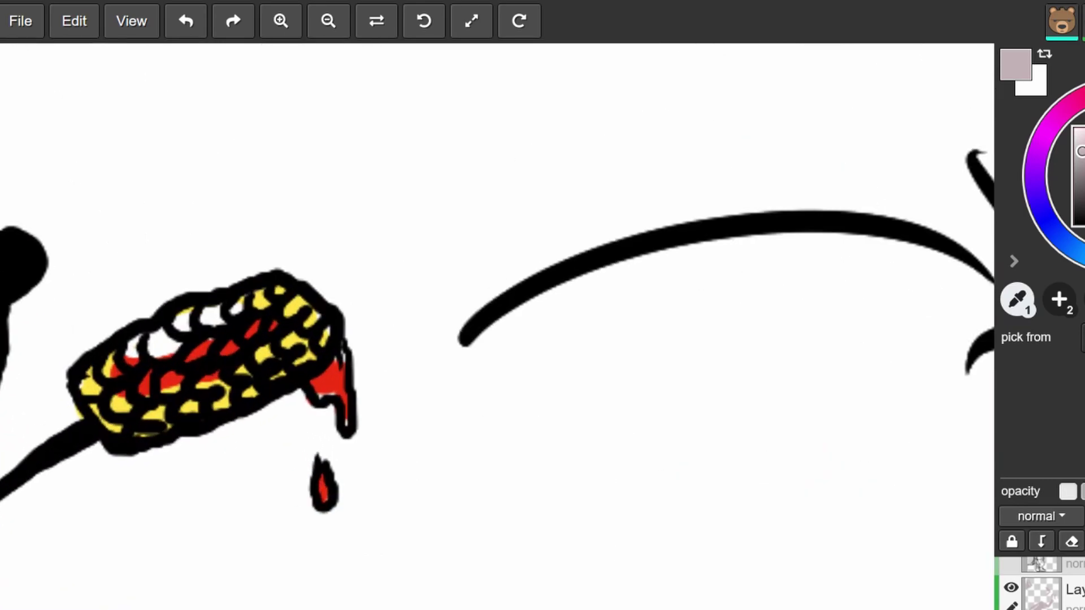
{"action": "left_click", "coordinate": [154, 416]}
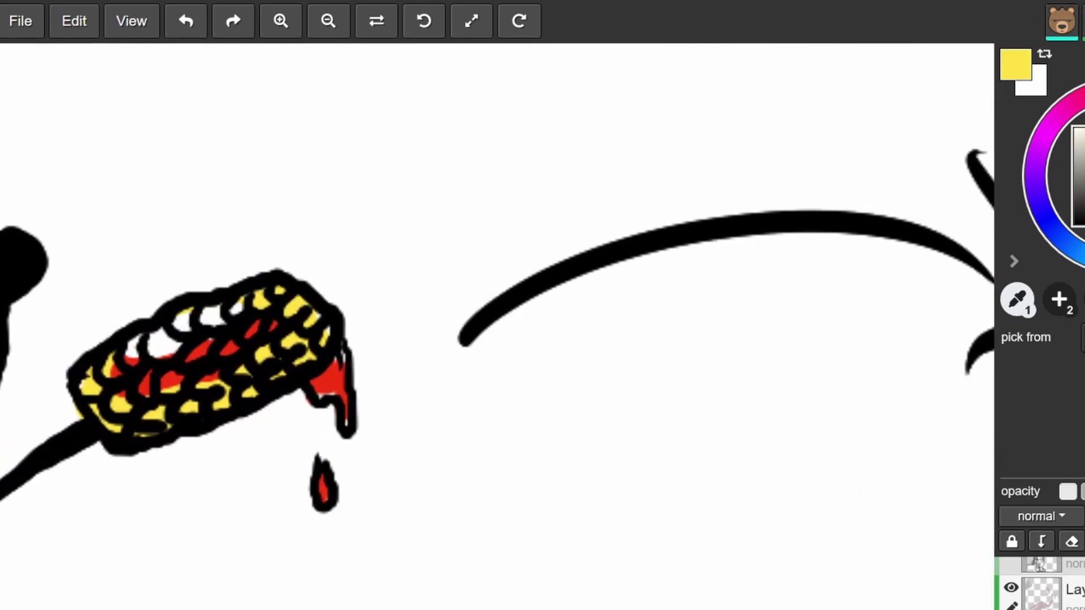
{"action": "key", "text": "g"}
{"action": "scroll", "coordinate": [218, 368], "scroll_direction": "down", "scroll_amount": 6}
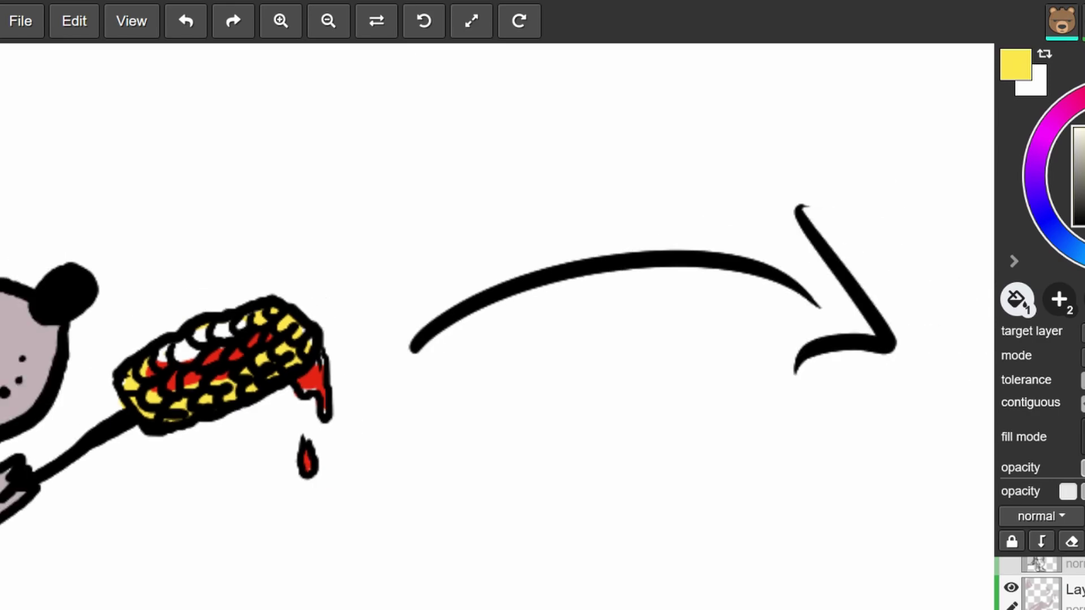
{"action": "scroll", "coordinate": [546, 284], "scroll_direction": "up", "scroll_amount": 2}
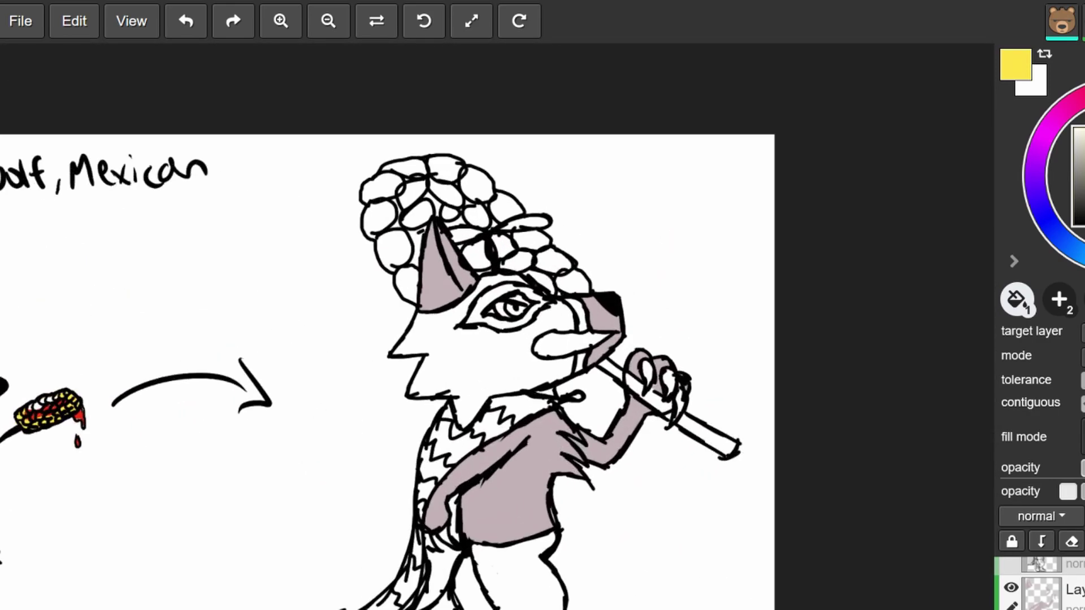
{"action": "left_click", "coordinate": [554, 260]}
{"action": "left_click", "coordinate": [574, 282]}
{"action": "left_click", "coordinate": [539, 281]}
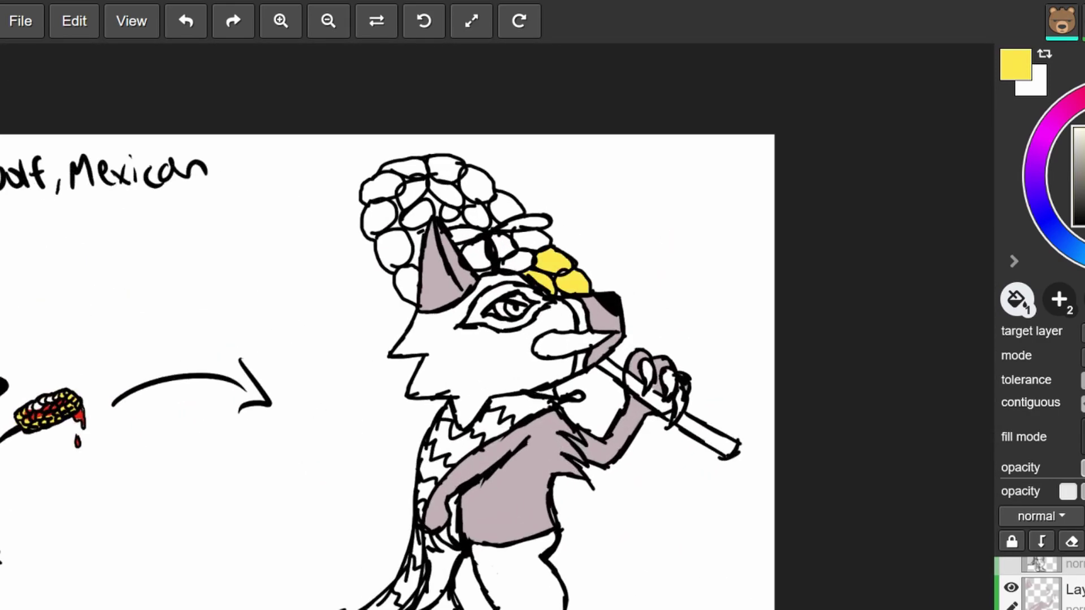
{"action": "left_click", "coordinate": [516, 261]}
{"action": "left_click", "coordinate": [530, 240]}
{"action": "left_click", "coordinate": [503, 246]}
{"action": "left_click", "coordinate": [478, 255]}
{"action": "left_click", "coordinate": [478, 215]}
{"action": "left_click", "coordinate": [506, 207]}
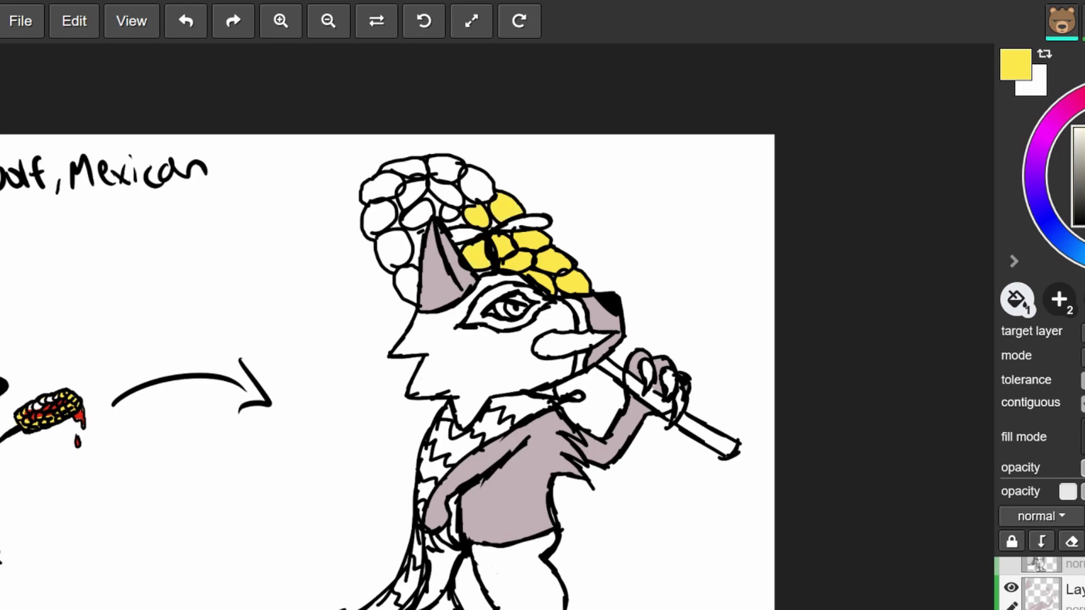
Fill the kernels over the cob's upper end and down its edge behind the ear with the same yellow.
{"action": "left_click", "coordinate": [478, 185]}
{"action": "left_click", "coordinate": [446, 192]}
{"action": "left_click", "coordinate": [444, 169]}
{"action": "left_click", "coordinate": [404, 168]}
{"action": "left_click", "coordinate": [412, 195]}
{"action": "left_click", "coordinate": [381, 188]}
{"action": "left_click", "coordinate": [379, 221]}
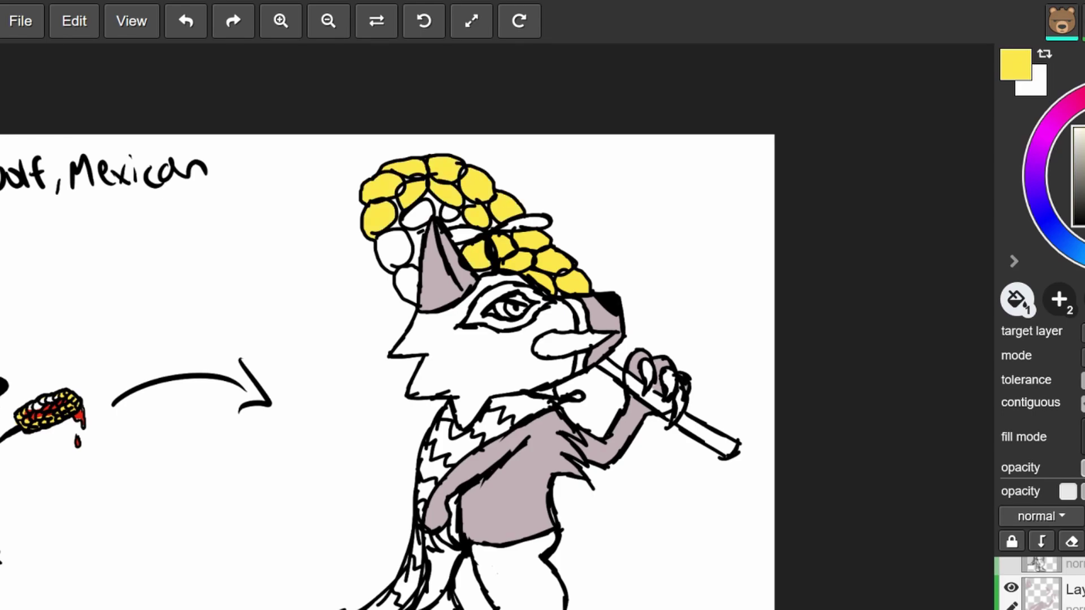
{"action": "left_click", "coordinate": [394, 251]}
{"action": "left_click", "coordinate": [417, 213]}
{"action": "left_click", "coordinate": [407, 286]}
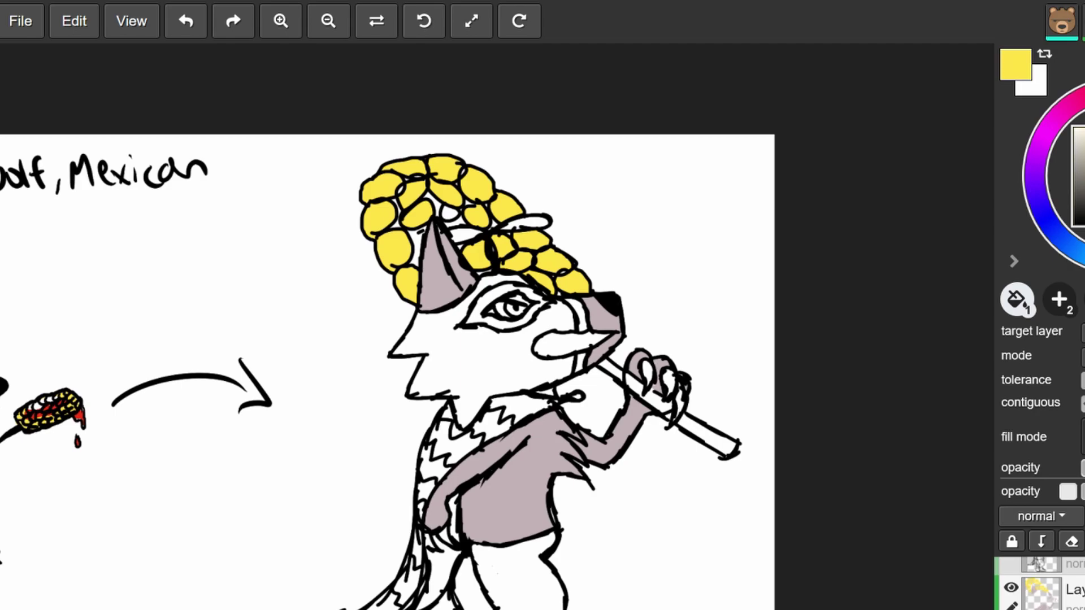
Paint the gaps between the kernels around the ear dark olive yellow and colour the small kernel by the ear tip in the kernel yellow.
{"action": "left_click", "coordinate": [1084, 166]}
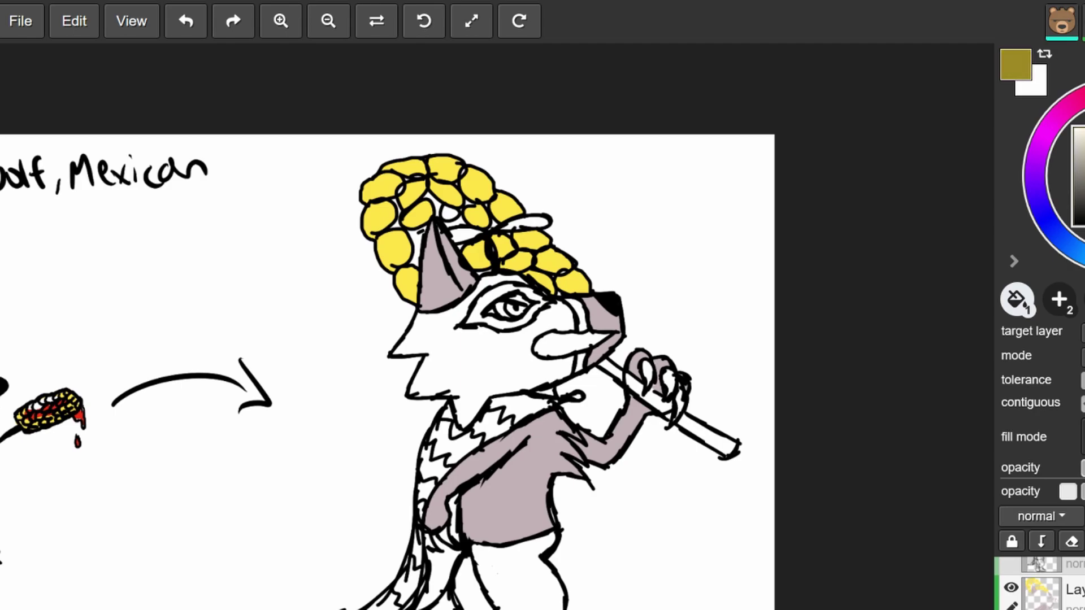
{"action": "key", "text": "b"}
{"action": "mouse_move", "coordinate": [418, 260]}
{"action": "left_mouse_down"}
{"action": "mouse_move", "coordinate": [416, 237]}
{"action": "mouse_move", "coordinate": [419, 247]}
{"action": "left_mouse_up"}
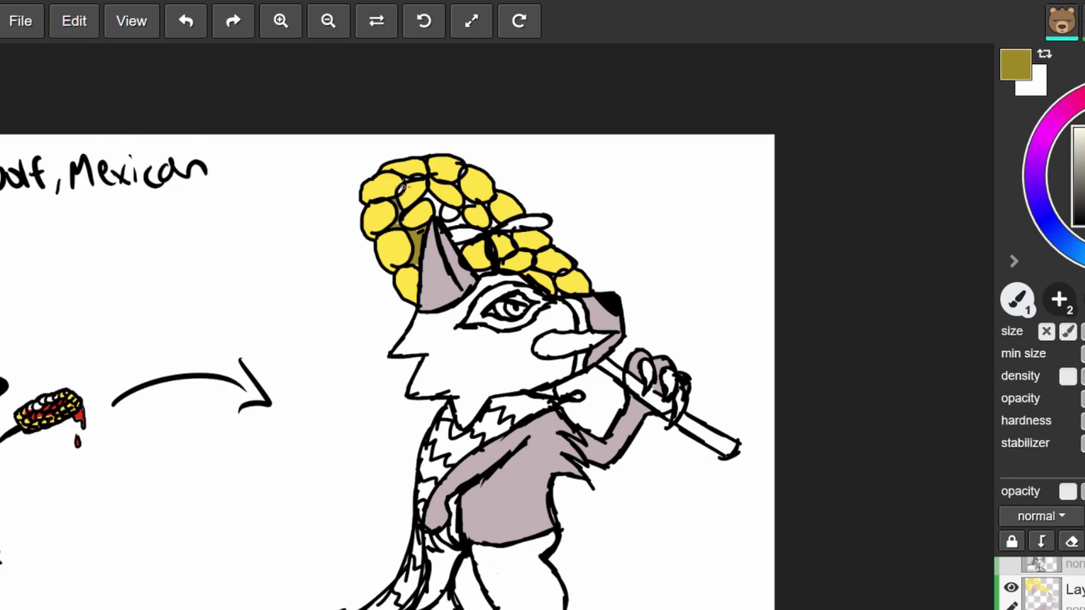
{"action": "mouse_move", "coordinate": [430, 200]}
{"action": "left_mouse_down"}
{"action": "mouse_move", "coordinate": [455, 226]}
{"action": "mouse_move", "coordinate": [458, 215]}
{"action": "left_mouse_up"}
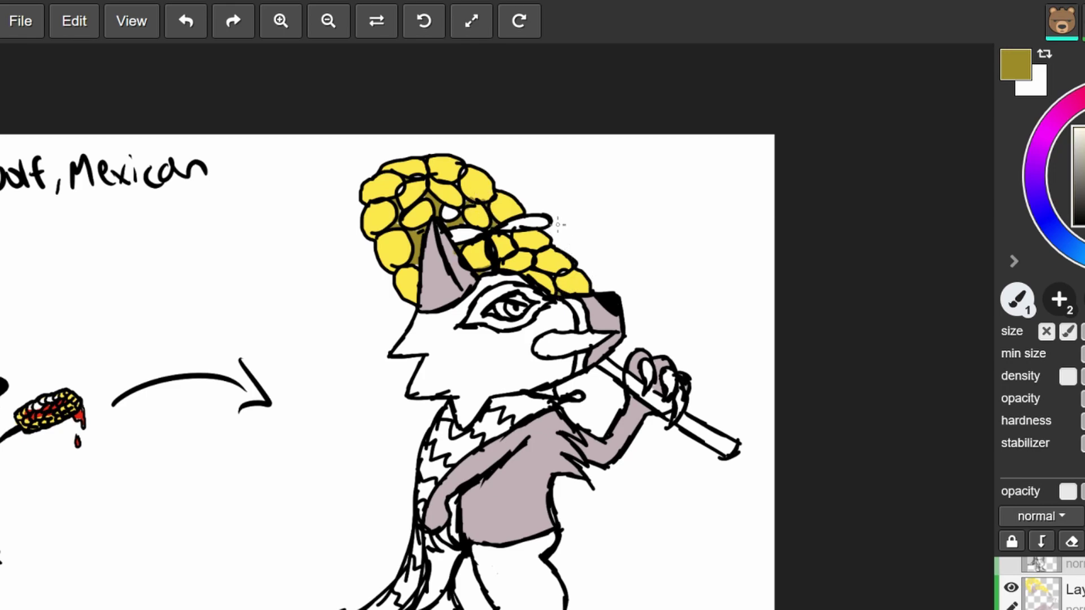
{"action": "left_click", "coordinate": [476, 213], "text": "alt"}
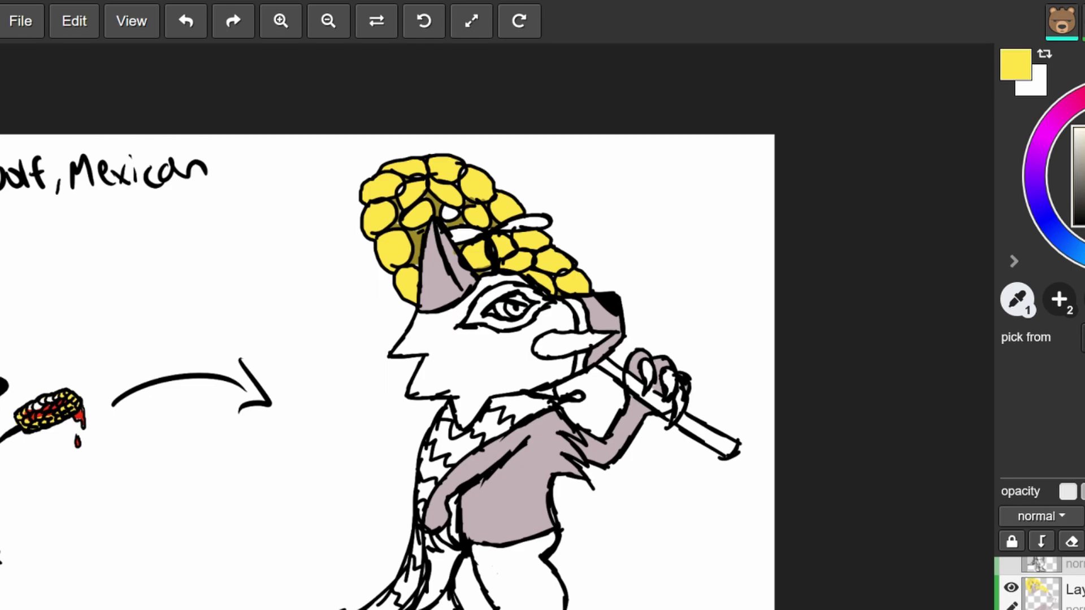
{"action": "key", "text": "b"}
{"action": "left_click_drag", "start_coordinate": [450, 217], "coordinate": [452, 209]}
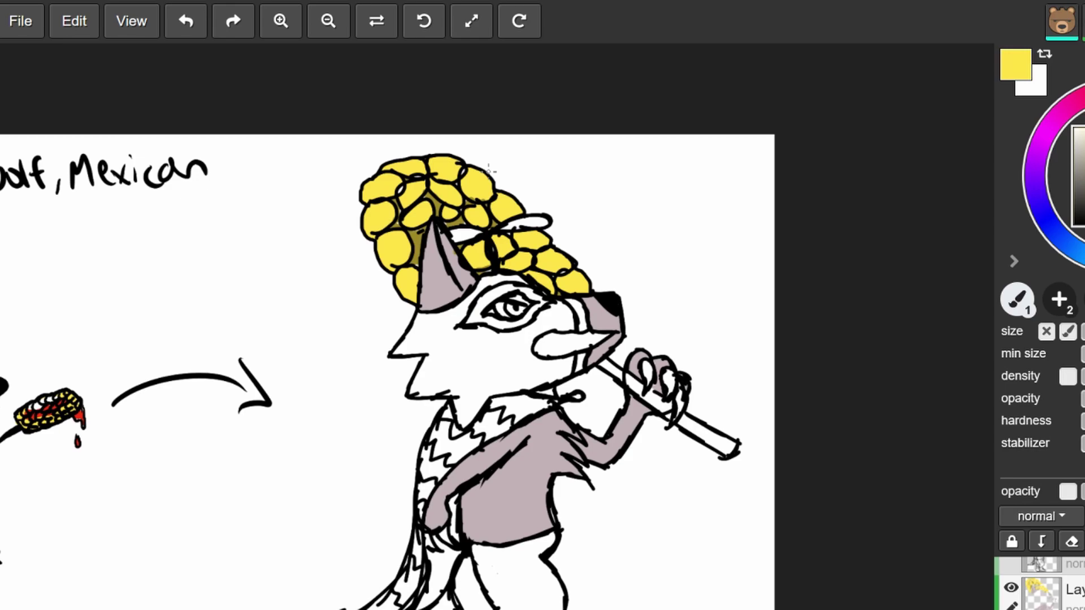
Brush thin white highlight strokes onto the cob's yellow kernels.
{"action": "left_click", "coordinate": [1074, 128]}
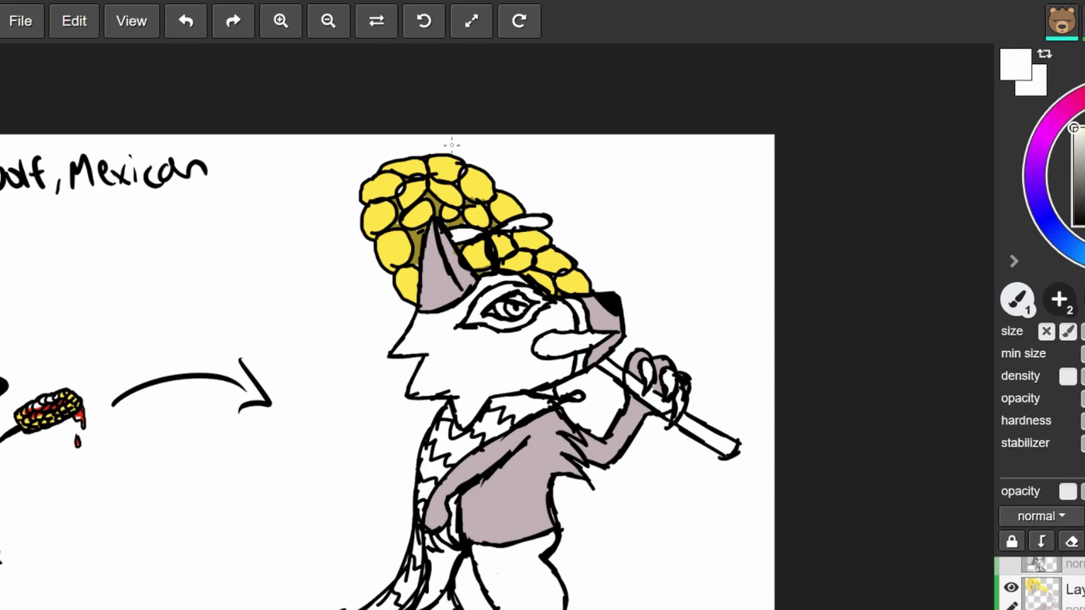
{"action": "mouse_move", "coordinate": [416, 292]}
{"action": "left_mouse_down"}
{"action": "mouse_move", "coordinate": [378, 201]}
{"action": "mouse_move", "coordinate": [396, 170]}
{"action": "left_mouse_up"}
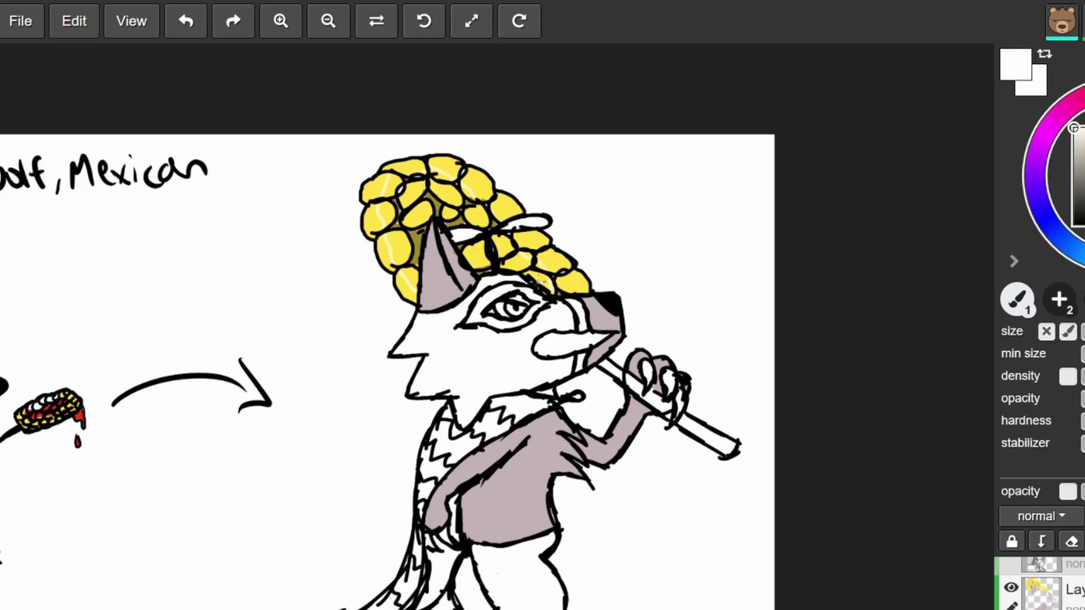
{"action": "key", "text": "g"}
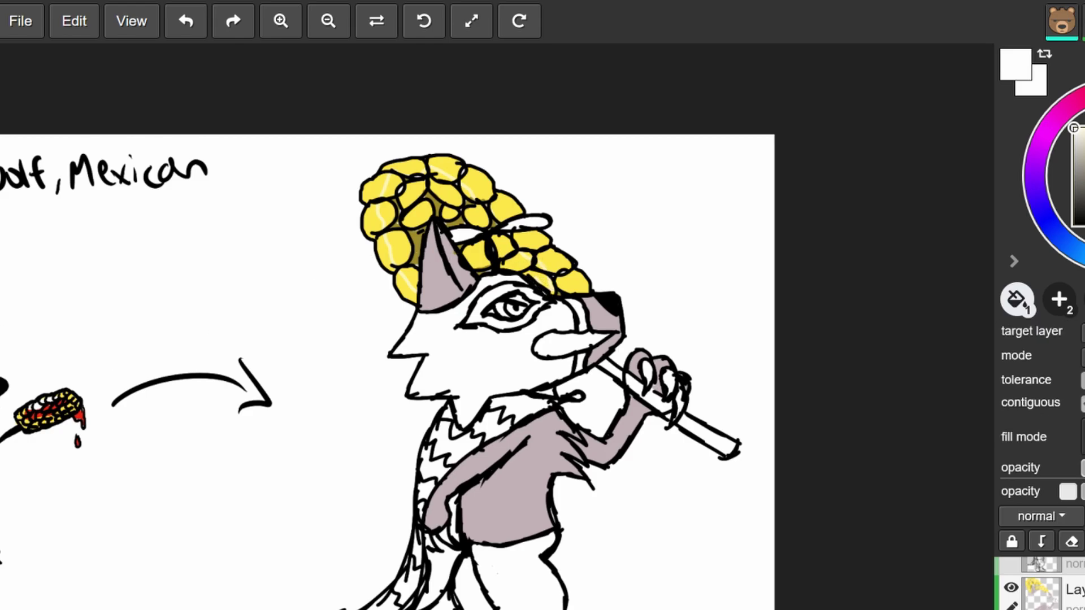
{"action": "left_click", "coordinate": [481, 361]}
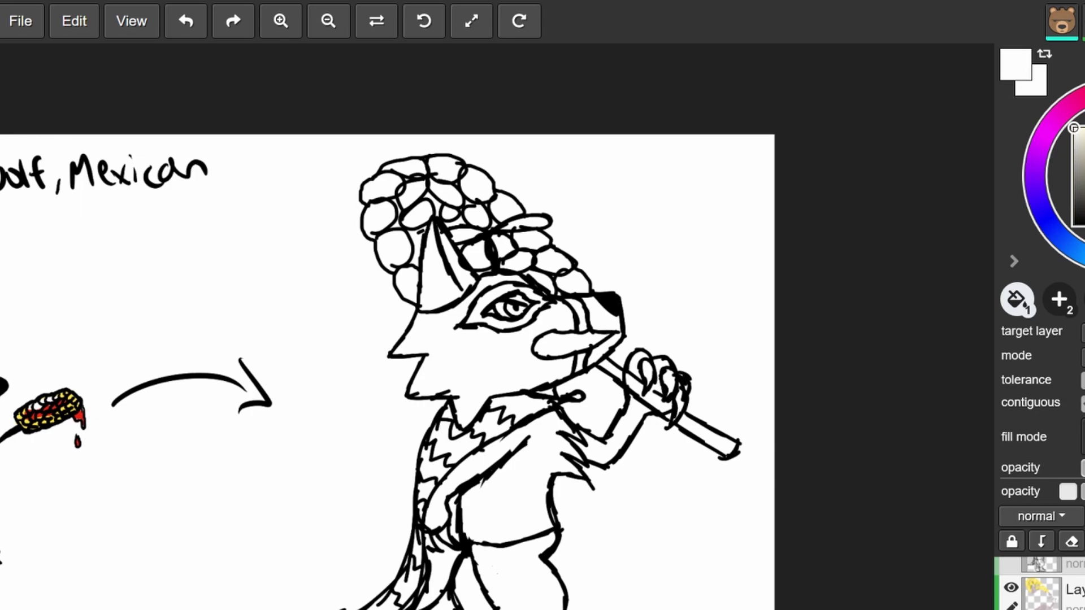
{"action": "key", "text": "ctrl+y"}
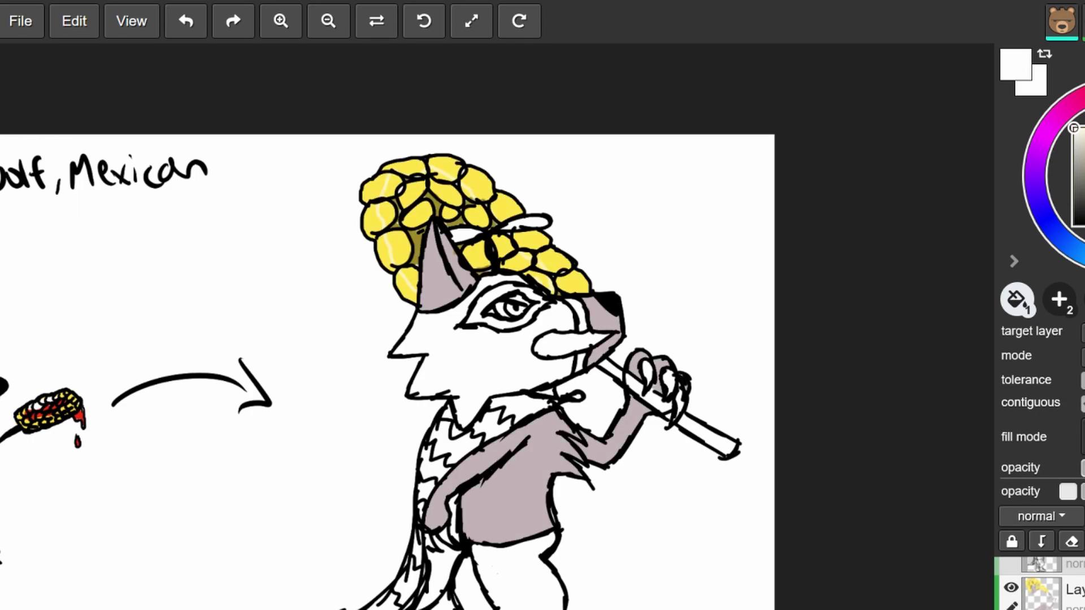
Brush translucent white over the inner kernels of the cob around the wolf's ear to lighten them.
{"action": "key", "text": "b"}
{"action": "mouse_move", "coordinate": [411, 273]}
{"action": "left_mouse_down"}
{"action": "mouse_move", "coordinate": [404, 232]}
{"action": "mouse_move", "coordinate": [418, 236]}
{"action": "mouse_move", "coordinate": [409, 264]}
{"action": "mouse_move", "coordinate": [386, 231]}
{"action": "mouse_move", "coordinate": [380, 188]}
{"action": "mouse_move", "coordinate": [403, 175]}
{"action": "mouse_move", "coordinate": [420, 180]}
{"action": "mouse_move", "coordinate": [421, 232]}
{"action": "mouse_move", "coordinate": [415, 201]}
{"action": "mouse_move", "coordinate": [397, 197]}
{"action": "mouse_move", "coordinate": [443, 205]}
{"action": "mouse_move", "coordinate": [443, 173]}
{"action": "mouse_move", "coordinate": [476, 208]}
{"action": "mouse_move", "coordinate": [443, 197]}
{"action": "mouse_move", "coordinate": [450, 208]}
{"action": "mouse_move", "coordinate": [444, 197]}
{"action": "mouse_move", "coordinate": [431, 219]}
{"action": "mouse_move", "coordinate": [414, 190]}
{"action": "mouse_move", "coordinate": [446, 181]}
{"action": "mouse_move", "coordinate": [461, 206]}
{"action": "mouse_move", "coordinate": [495, 223]}
{"action": "mouse_move", "coordinate": [493, 250]}
{"action": "mouse_move", "coordinate": [468, 244]}
{"action": "mouse_move", "coordinate": [476, 255]}
{"action": "mouse_move", "coordinate": [556, 282]}
{"action": "mouse_move", "coordinate": [504, 262]}
{"action": "left_mouse_up"}
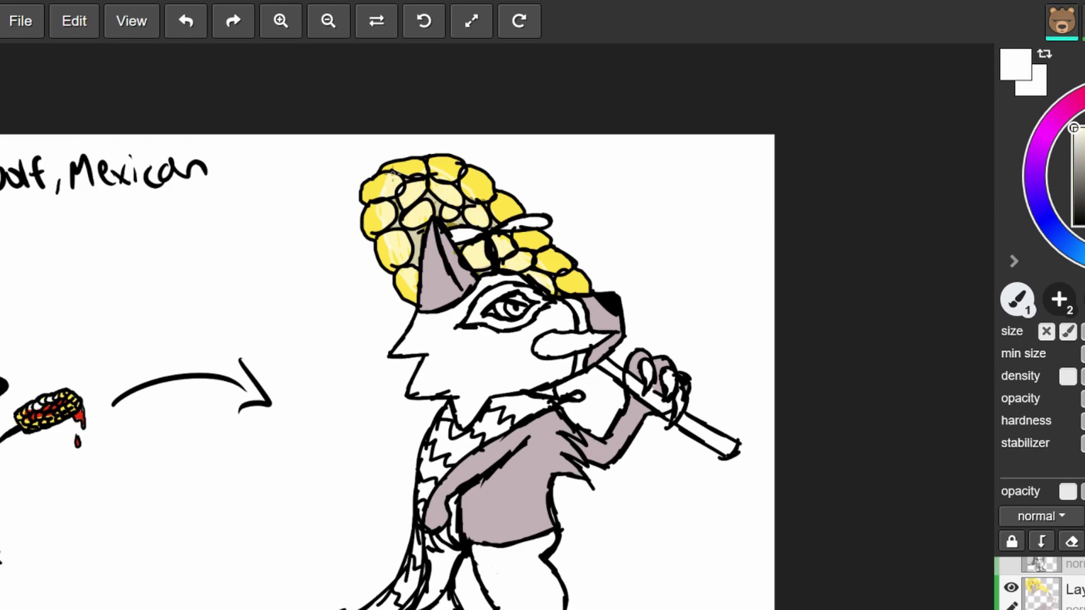
{"action": "left_click_drag", "start_coordinate": [429, 254], "coordinate": [425, 227]}
Brush translucent dark red shading over the inner corn kernels around the wolf's ear and along the top of the mask.
{"action": "left_click", "coordinate": [1084, 137]}
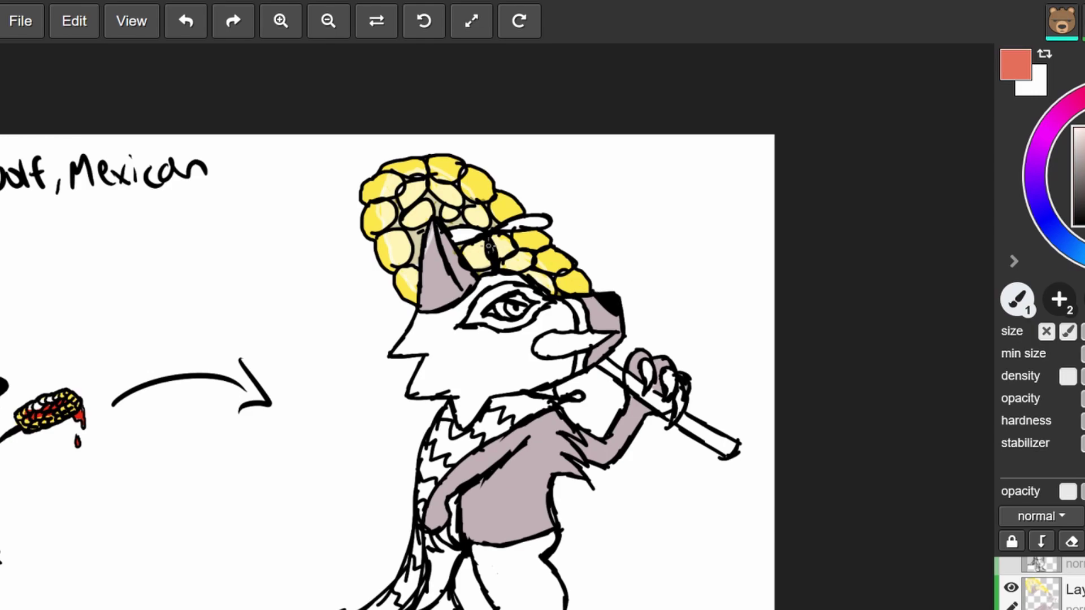
{"action": "mouse_move", "coordinate": [477, 243]}
{"action": "left_mouse_down"}
{"action": "mouse_move", "coordinate": [474, 262]}
{"action": "mouse_move", "coordinate": [461, 253]}
{"action": "mouse_move", "coordinate": [476, 257]}
{"action": "mouse_move", "coordinate": [467, 245]}
{"action": "mouse_move", "coordinate": [477, 243]}
{"action": "mouse_move", "coordinate": [480, 266]}
{"action": "mouse_move", "coordinate": [471, 265]}
{"action": "mouse_move", "coordinate": [452, 220]}
{"action": "mouse_move", "coordinate": [422, 194]}
{"action": "mouse_move", "coordinate": [418, 225]}
{"action": "mouse_move", "coordinate": [415, 183]}
{"action": "mouse_move", "coordinate": [434, 211]}
{"action": "mouse_move", "coordinate": [427, 223]}
{"action": "mouse_move", "coordinate": [417, 185]}
{"action": "mouse_move", "coordinate": [420, 200]}
{"action": "left_mouse_up"}
{"action": "left_click", "coordinate": [1084, 161]}
{"action": "key", "text": "ctrl+z"}
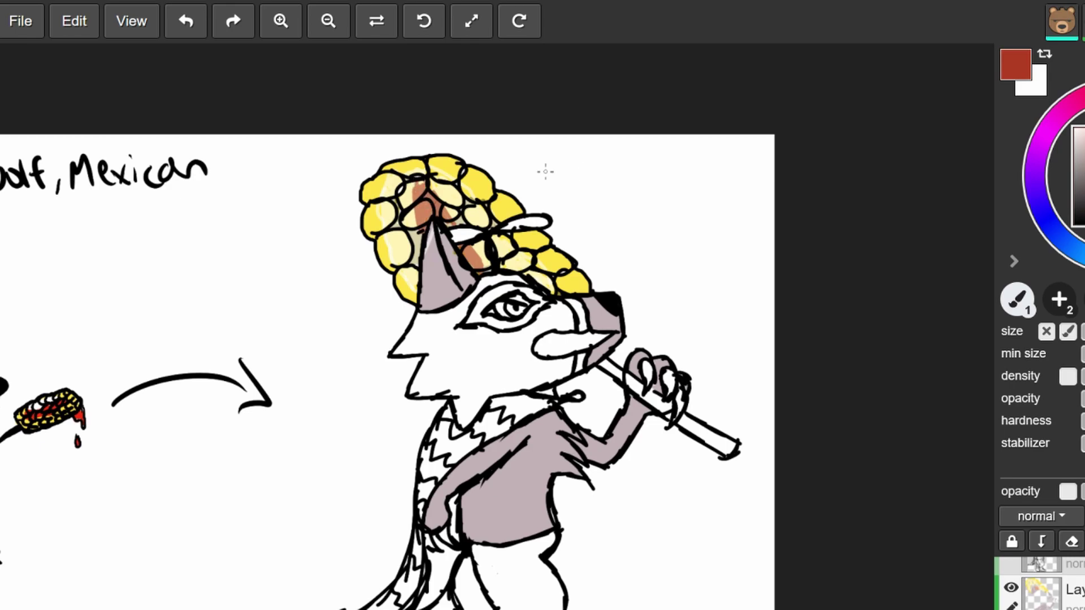
{"action": "mouse_move", "coordinate": [512, 266]}
{"action": "left_mouse_down"}
{"action": "mouse_move", "coordinate": [526, 271]}
{"action": "mouse_move", "coordinate": [511, 259]}
{"action": "mouse_move", "coordinate": [505, 273]}
{"action": "left_mouse_up"}
Sample the pinkish red of Elote Lobito's poncho and fill alternate cape stripes and the evolution's mask with it.
{"action": "left_click_drag", "start_coordinate": [780, 276], "coordinate": [995, 190]}
{"action": "key", "text": "alt"}
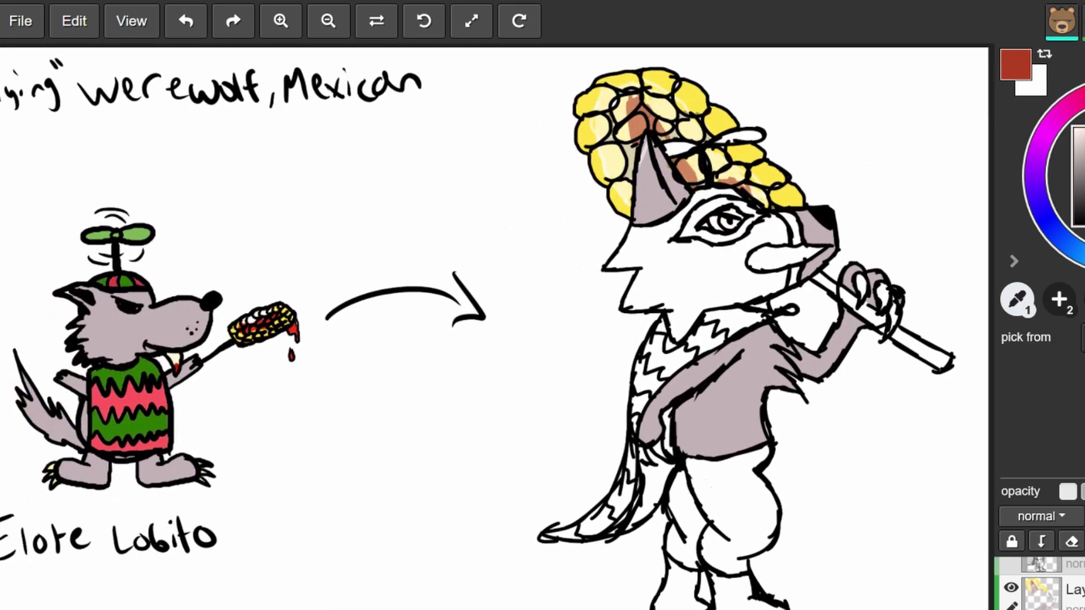
{"action": "left_click", "coordinate": [131, 403], "text": "alt"}
{"action": "key", "text": "g"}
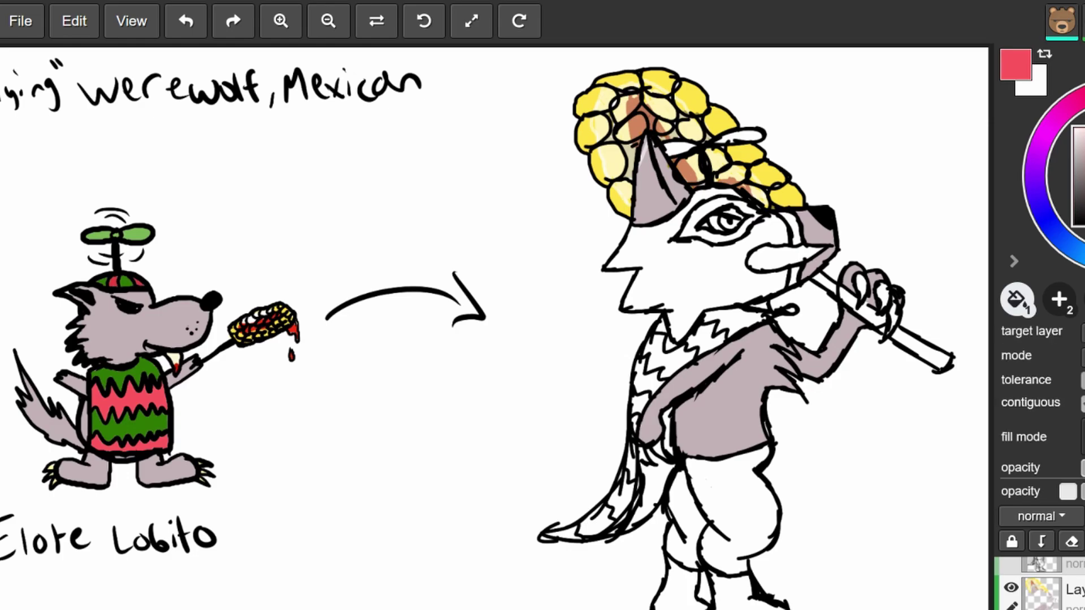
{"action": "left_click", "coordinate": [565, 534]}
{"action": "left_click", "coordinate": [621, 495]}
{"action": "left_click", "coordinate": [635, 424]}
{"action": "left_click", "coordinate": [648, 376]}
{"action": "left_click", "coordinate": [707, 339]}
{"action": "left_click", "coordinate": [672, 344]}
{"action": "left_click", "coordinate": [661, 327]}
{"action": "left_click", "coordinate": [693, 277]}
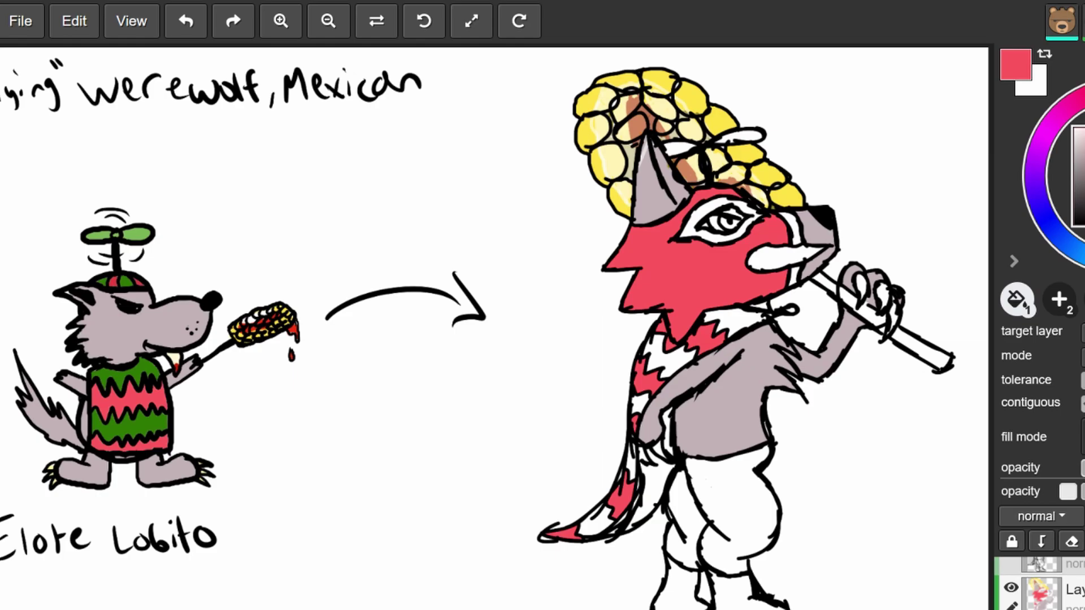
Sample the poncho's green and fill both propeller blades above the evolution's head with it.
{"action": "key", "text": "i"}
{"action": "left_click", "coordinate": [129, 427]}
{"action": "key", "text": "e"}
{"action": "key", "text": "g"}
{"action": "left_click", "coordinate": [681, 149]}
{"action": "left_click", "coordinate": [708, 145]}
{"action": "key", "text": "ctrl+z"}
{"action": "left_click", "coordinate": [742, 137]}
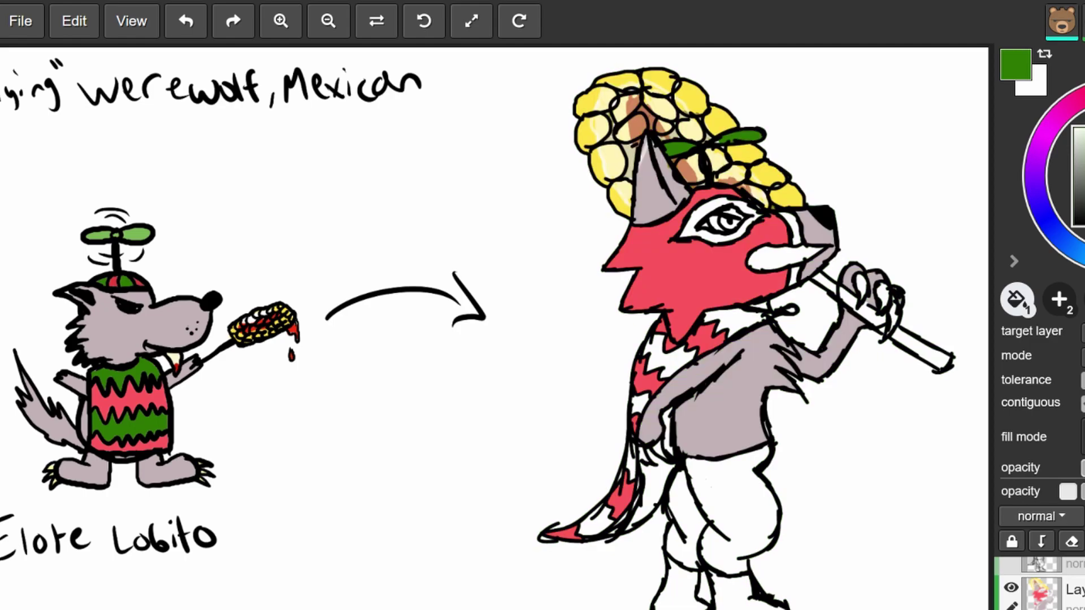
Fill the mask's eye surround, mouth piece and snout trim with the same green.
{"action": "left_click", "coordinate": [693, 226]}
{"action": "left_click", "coordinate": [791, 256]}
{"action": "key", "text": "ctrl+z"}
{"action": "left_click", "coordinate": [795, 229]}
{"action": "left_click", "coordinate": [794, 276]}
{"action": "left_click", "coordinate": [780, 259]}
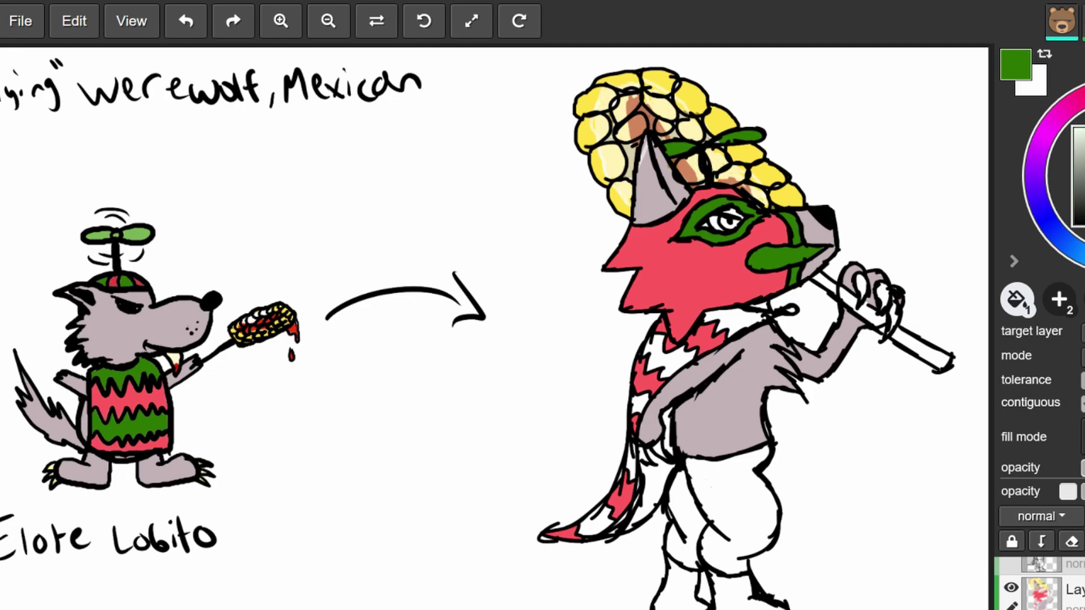
Fill the remaining white zigzag stripes of the cape with the same green.
{"action": "left_click", "coordinate": [669, 360]}
{"action": "left_click", "coordinate": [738, 321]}
{"action": "left_click", "coordinate": [632, 462]}
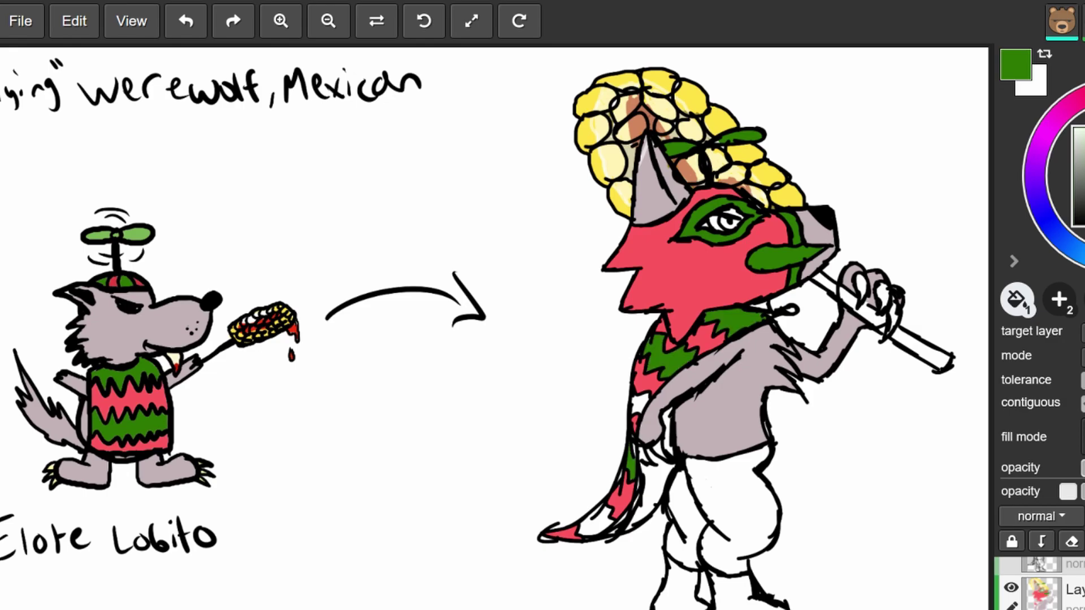
{"action": "left_click", "coordinate": [597, 521]}
{"action": "left_click", "coordinate": [639, 404]}
Fill the cape's inner lining behind the lowered arm with a darker green.
{"action": "left_click", "coordinate": [654, 489]}
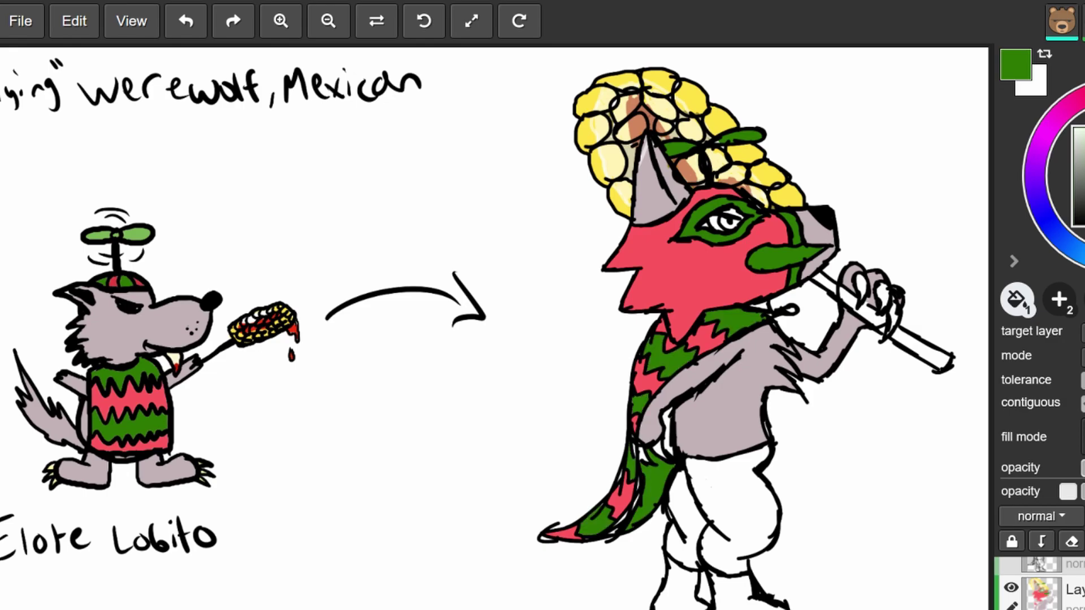
{"action": "key", "text": "ctrl+z"}
{"action": "left_click", "coordinate": [654, 489]}
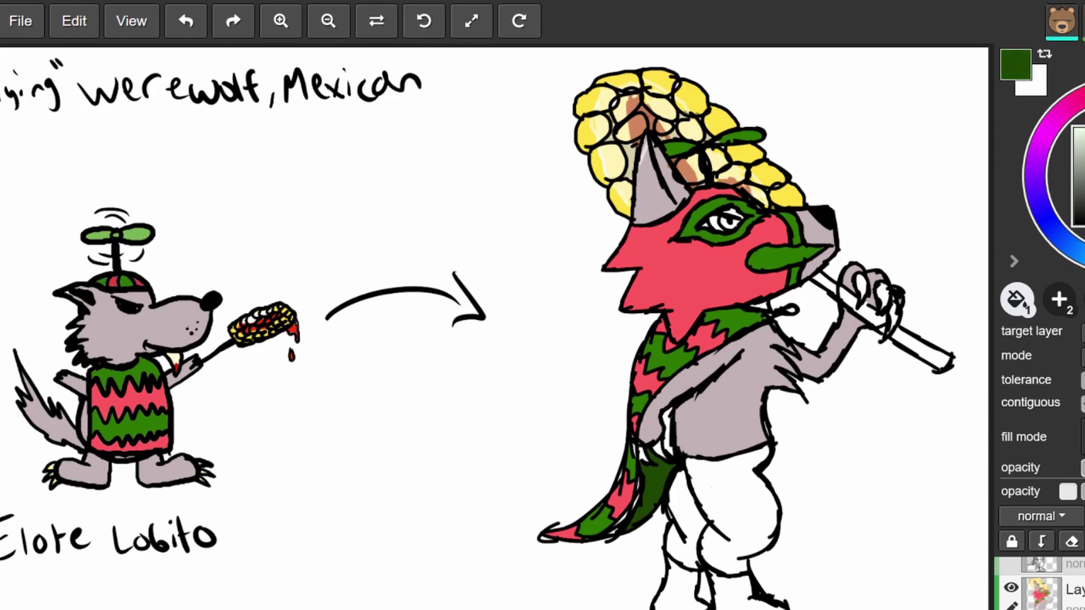
{"action": "left_click", "coordinate": [668, 433]}
Outline a four-pointed patch with inward-curving sides in white on the mask's cheek.
{"action": "left_click", "coordinate": [1084, 144]}
{"action": "key", "text": "b"}
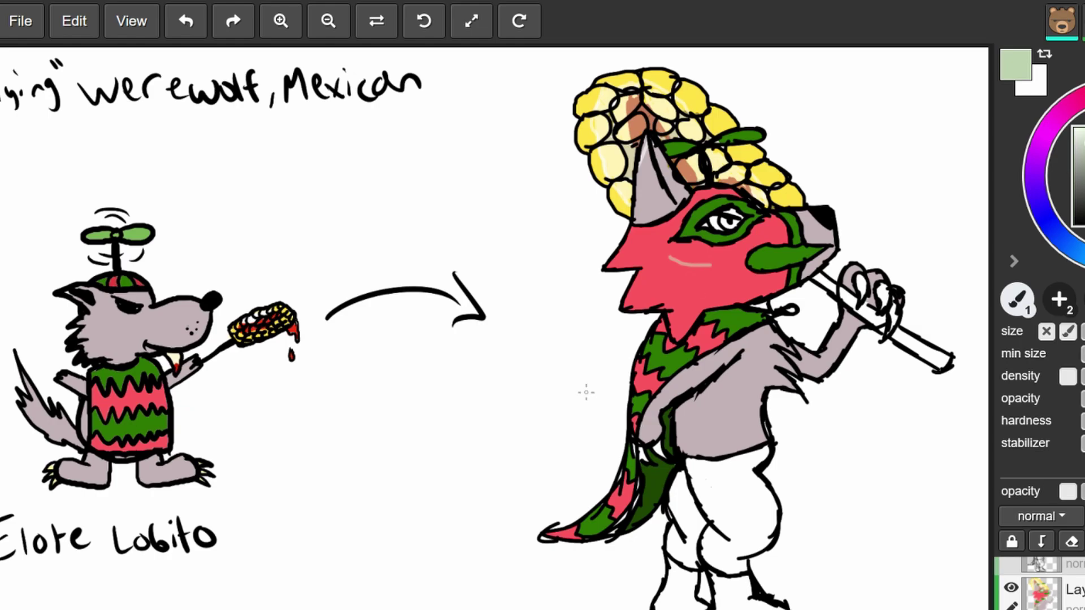
{"action": "left_click_drag", "start_coordinate": [1084, 144], "coordinate": [1074, 128]}
{"action": "mouse_move", "coordinate": [670, 256]}
{"action": "left_mouse_down"}
{"action": "mouse_move", "coordinate": [720, 265]}
{"action": "mouse_move", "coordinate": [706, 277]}
{"action": "mouse_move", "coordinate": [712, 297]}
{"action": "mouse_move", "coordinate": [670, 256]}
{"action": "left_mouse_up"}
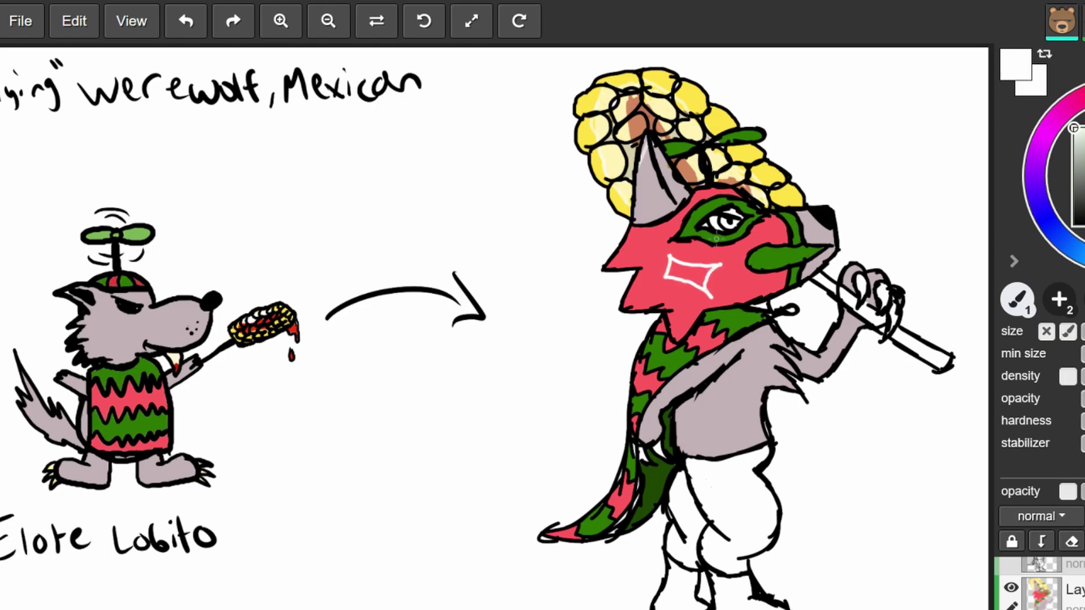
{"action": "key", "text": "g"}
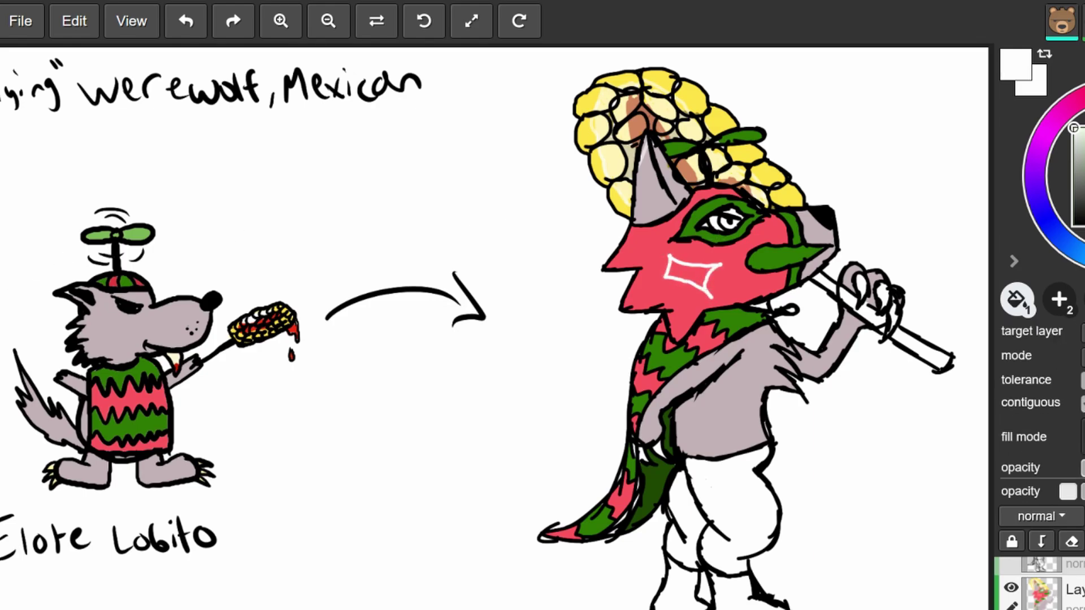
{"action": "left_click", "coordinate": [691, 276]}
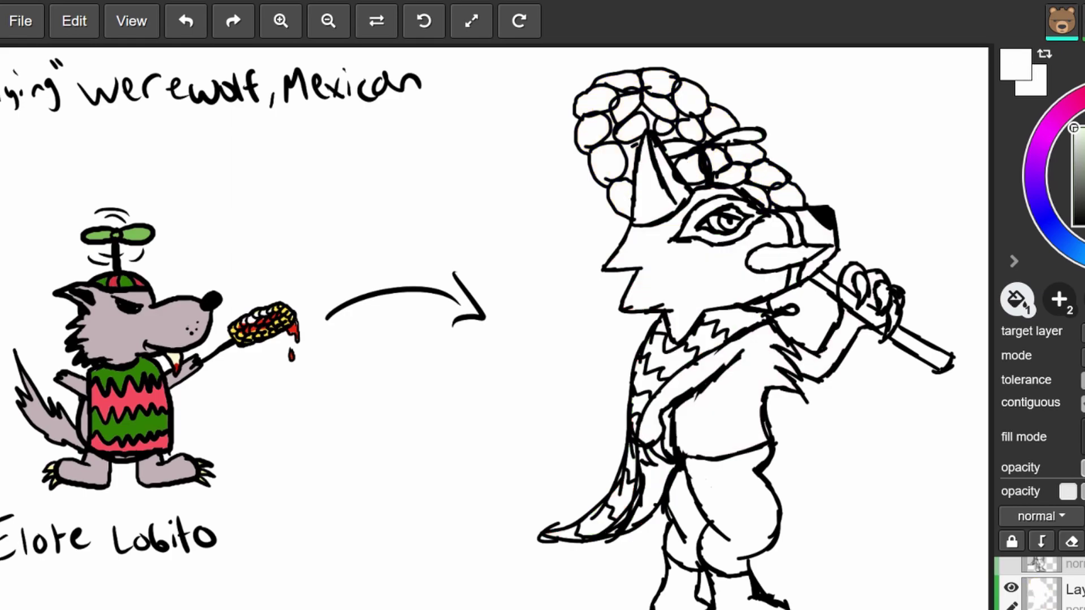
{"action": "key", "text": "ctrl+z"}
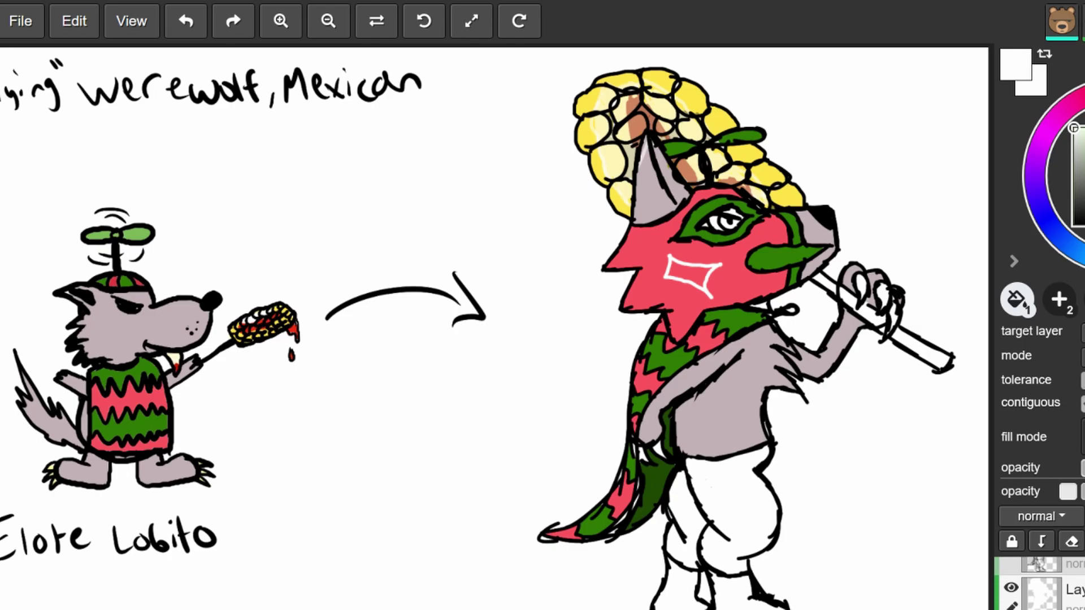
Brush the inside of the cheek patch solid white.
{"action": "key", "text": "b"}
{"action": "mouse_move", "coordinate": [671, 270]}
{"action": "left_mouse_down"}
{"action": "mouse_move", "coordinate": [698, 277]}
{"action": "mouse_move", "coordinate": [709, 266]}
{"action": "mouse_move", "coordinate": [672, 266]}
{"action": "mouse_move", "coordinate": [662, 280]}
{"action": "mouse_move", "coordinate": [671, 258]}
{"action": "mouse_move", "coordinate": [659, 281]}
{"action": "mouse_move", "coordinate": [701, 288]}
{"action": "mouse_move", "coordinate": [710, 268]}
{"action": "mouse_move", "coordinate": [714, 278]}
{"action": "left_mouse_up"}
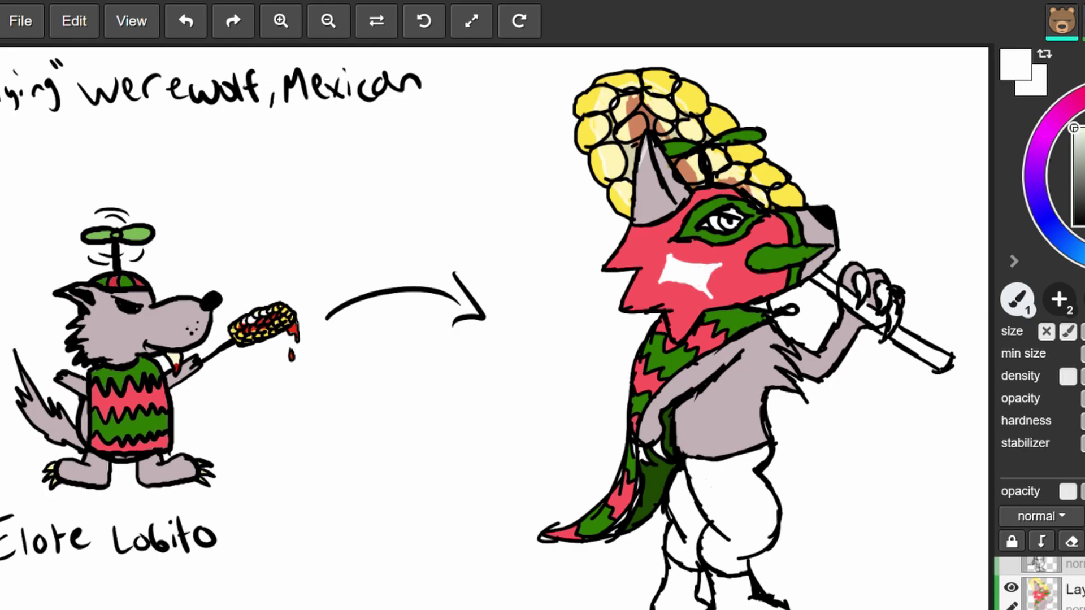
Sample the mask's red, darken it to a deep crimson, and fill both trouser legs with it.
{"action": "key", "text": "i"}
{"action": "left_click", "coordinate": [732, 283]}
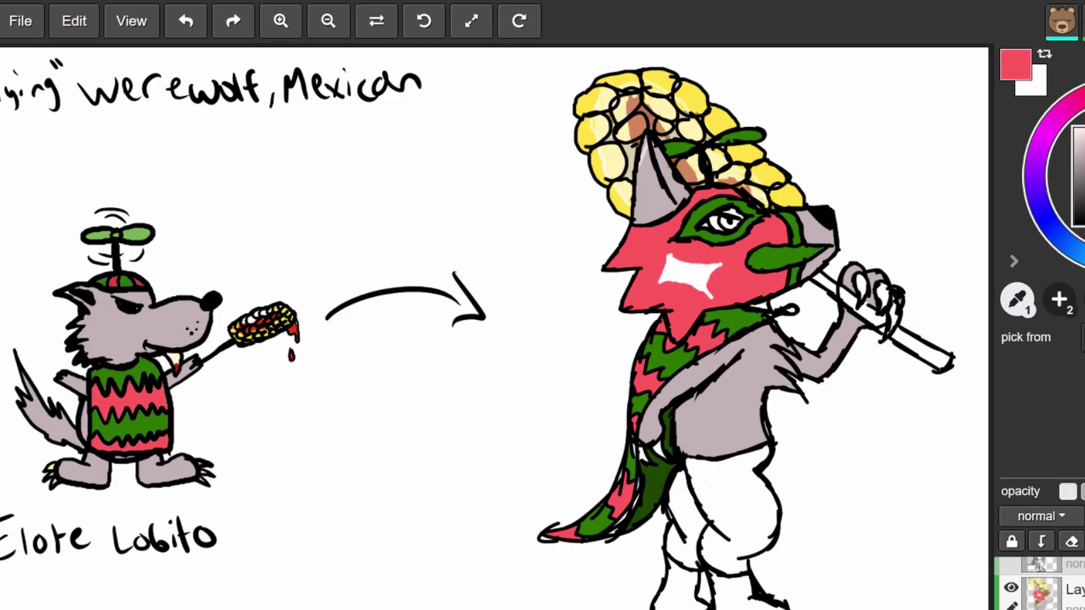
{"action": "left_click", "coordinate": [1084, 162]}
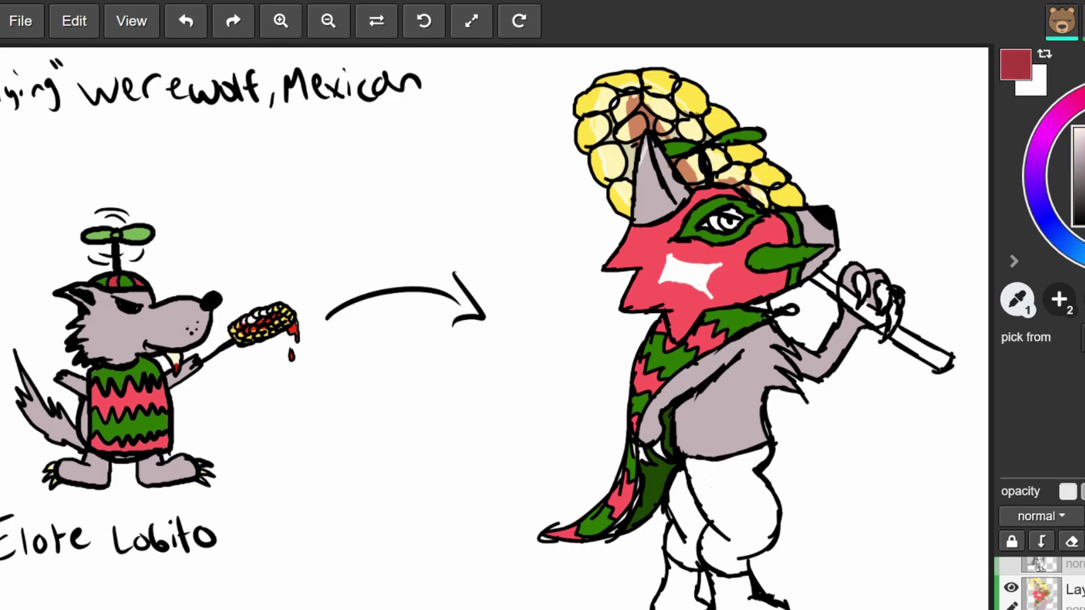
{"action": "key", "text": "g"}
{"action": "left_click", "coordinate": [735, 497]}
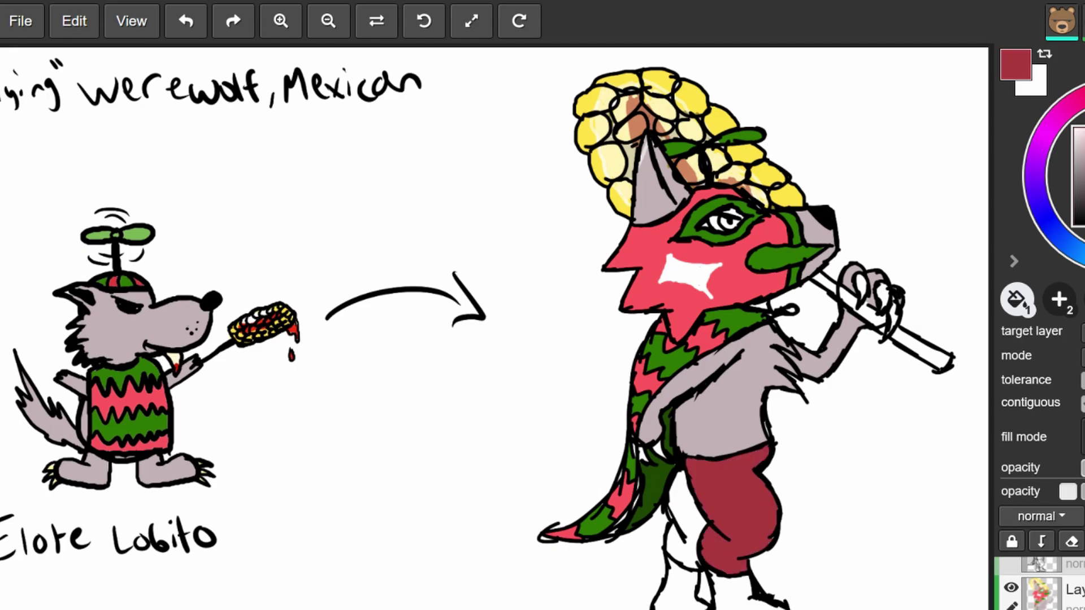
{"action": "left_click", "coordinate": [684, 525]}
Choose a very dark muted green and fill both boots with it.
{"action": "left_click_drag", "start_coordinate": [1084, 195], "coordinate": [1084, 208]}
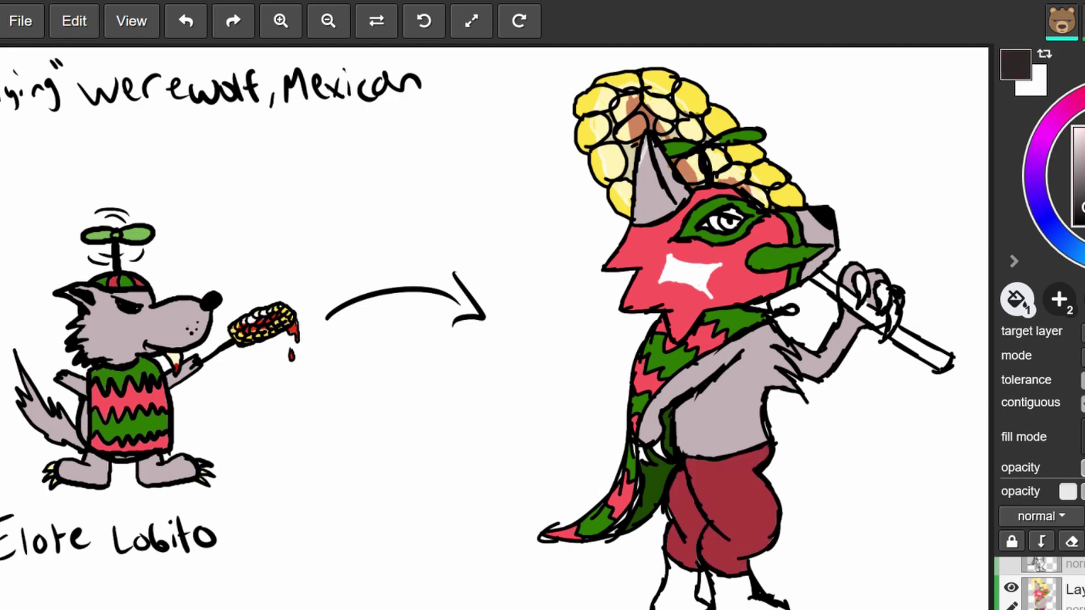
{"action": "left_click", "coordinate": [1084, 206]}
{"action": "left_click", "coordinate": [1084, 202]}
{"action": "left_click", "coordinate": [734, 594]}
{"action": "left_click", "coordinate": [683, 590]}
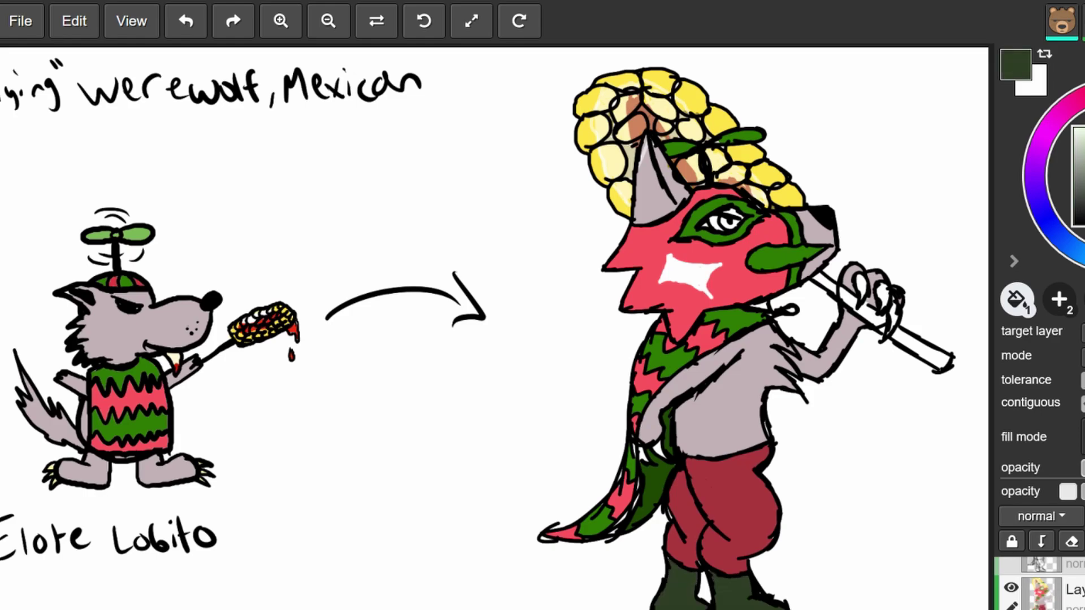
Draw a round black-outlined object with a wedge cut out above the evolution arrow, and add a fang at the evolution's jaw.
{"action": "mouse_move", "coordinate": [326, 164]}
{"action": "left_mouse_down"}
{"action": "mouse_move", "coordinate": [295, 185]}
{"action": "mouse_move", "coordinate": [301, 225]}
{"action": "mouse_move", "coordinate": [350, 225]}
{"action": "mouse_move", "coordinate": [354, 206]}
{"action": "mouse_move", "coordinate": [317, 207]}
{"action": "left_mouse_up"}
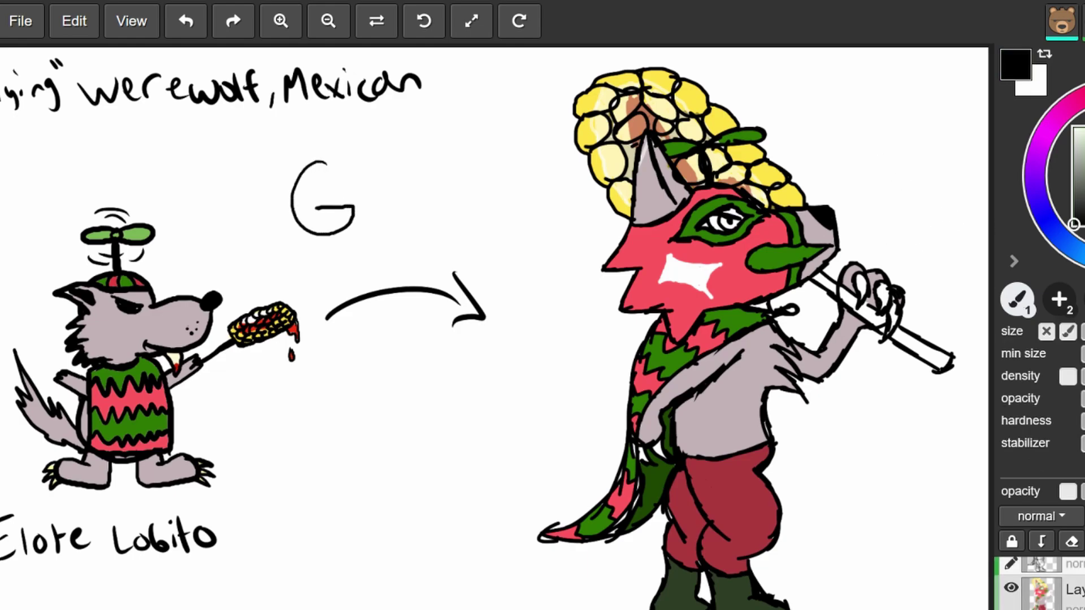
{"action": "mouse_move", "coordinate": [837, 257]}
{"action": "left_mouse_down"}
{"action": "mouse_move", "coordinate": [836, 278]}
{"action": "mouse_move", "coordinate": [828, 265]}
{"action": "left_mouse_up"}
{"action": "left_click_drag", "start_coordinate": [297, 205], "coordinate": [336, 170]}
Trail two long curved motion lines from the round object and paint the fang's tip red on the colour layer.
{"action": "left_click", "coordinate": [1068, 592]}
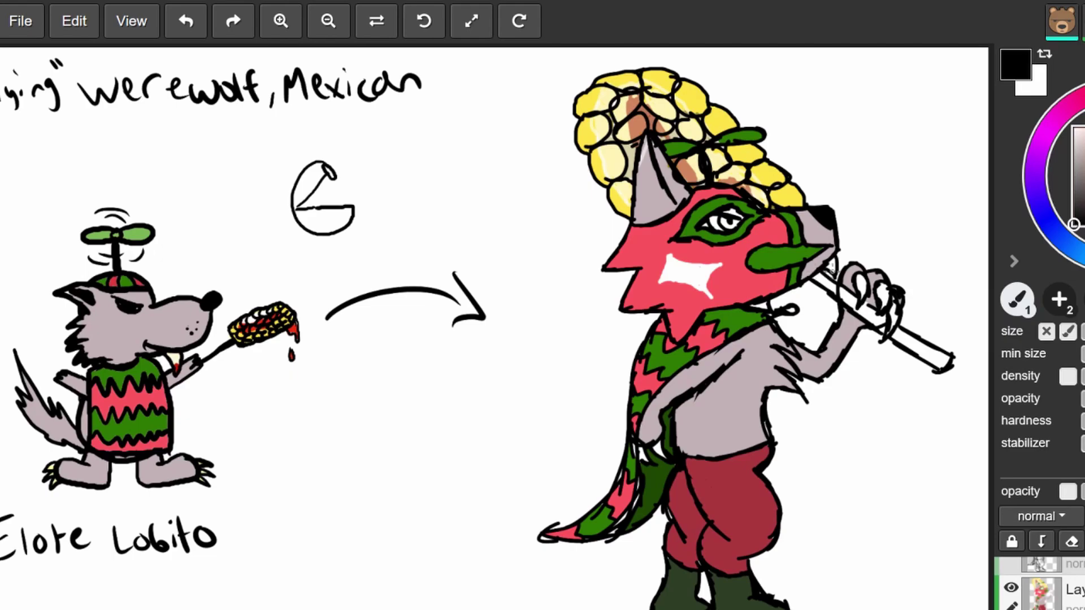
{"action": "left_click_drag", "start_coordinate": [1084, 175], "coordinate": [1084, 151]}
{"action": "mouse_move", "coordinate": [337, 168]}
{"action": "left_mouse_down"}
{"action": "mouse_move", "coordinate": [443, 127]}
{"action": "mouse_move", "coordinate": [496, 130]}
{"action": "left_mouse_up"}
{"action": "left_click_drag", "start_coordinate": [353, 217], "coordinate": [403, 205]}
{"action": "left_click_drag", "start_coordinate": [836, 268], "coordinate": [832, 270]}
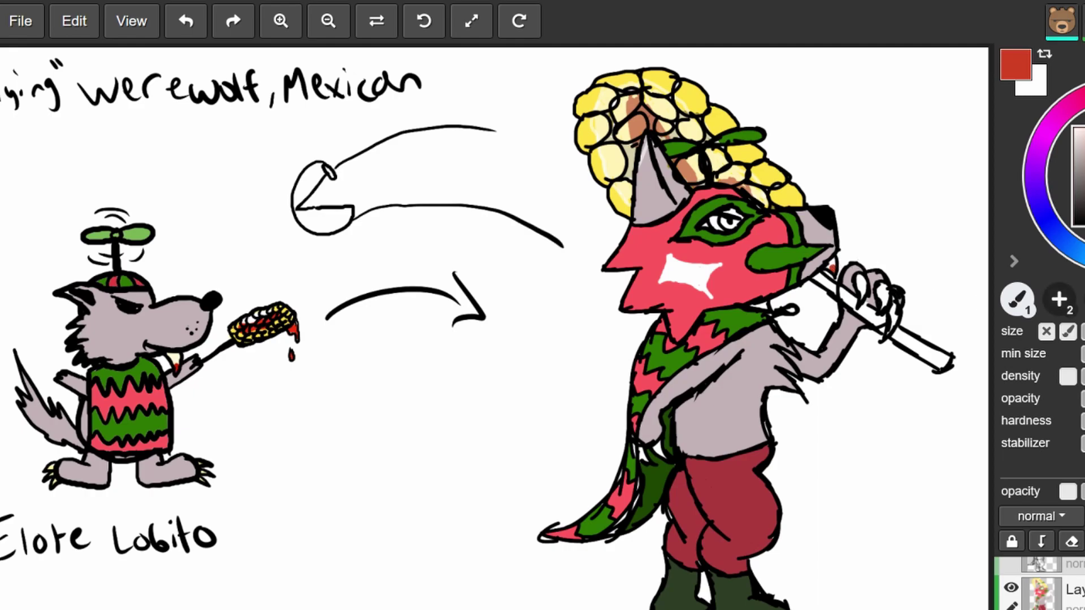
Choose a dark grey and fill the claws on the lowered hand and on the hand gripping the corn stick.
{"action": "left_click_drag", "start_coordinate": [1084, 198], "coordinate": [1084, 203]}
{"action": "key", "text": "g"}
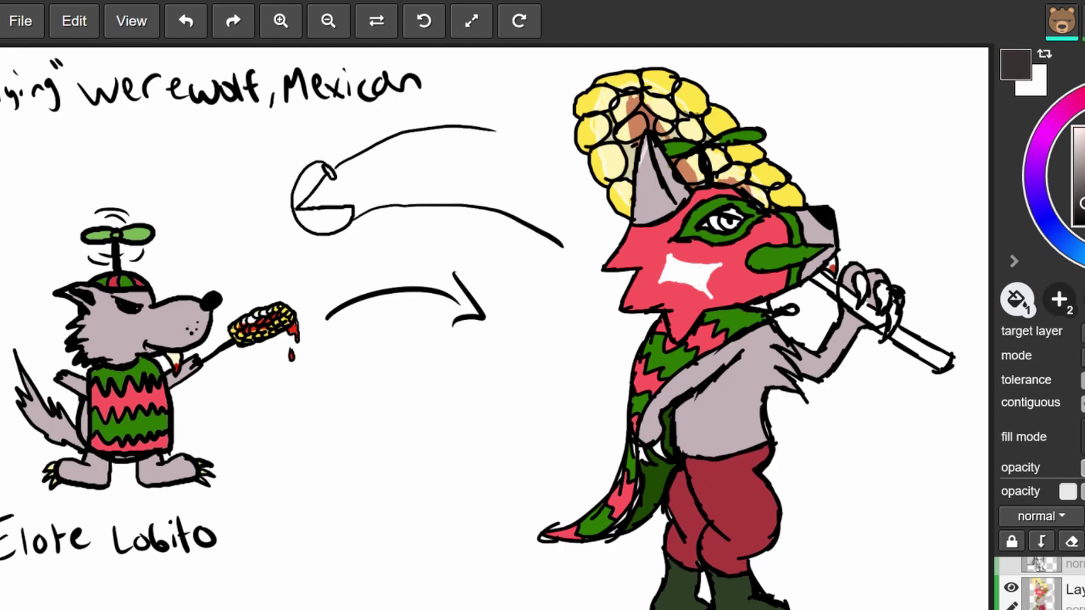
{"action": "left_click", "coordinate": [657, 452]}
{"action": "left_click", "coordinate": [643, 454]}
{"action": "left_click", "coordinate": [862, 286]}
{"action": "left_click", "coordinate": [883, 295]}
{"action": "left_click", "coordinate": [893, 316]}
Add more curved motion lines between the trails behind the flying round object.
{"action": "scroll", "coordinate": [595, 254], "scroll_direction": "down", "scroll_amount": 2}
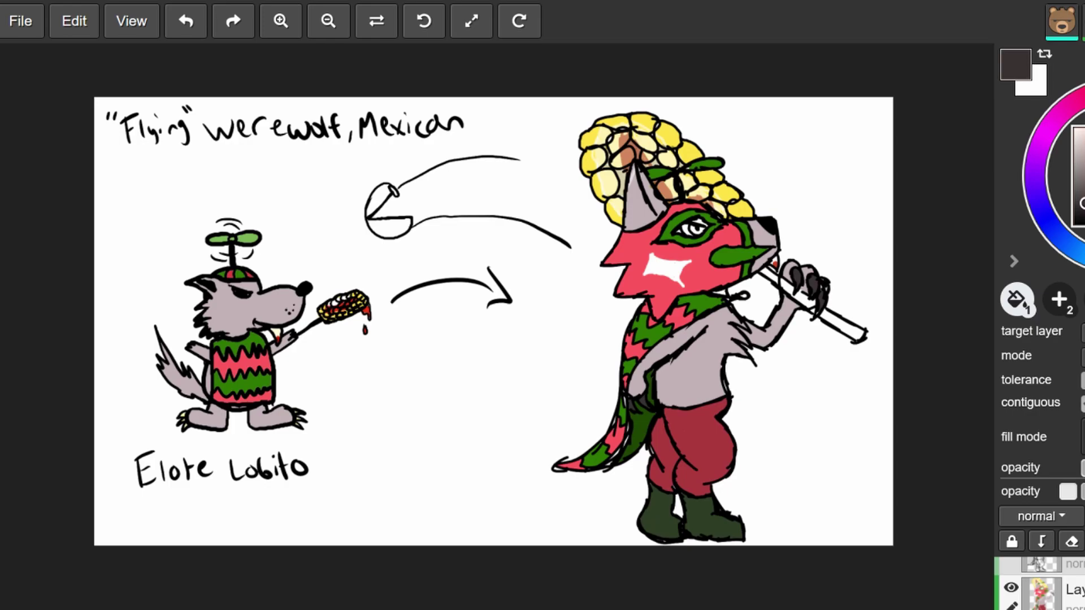
{"action": "mouse_move", "coordinate": [387, 213]}
{"action": "left_mouse_down"}
{"action": "mouse_move", "coordinate": [470, 187]}
{"action": "mouse_move", "coordinate": [536, 198]}
{"action": "left_mouse_up"}
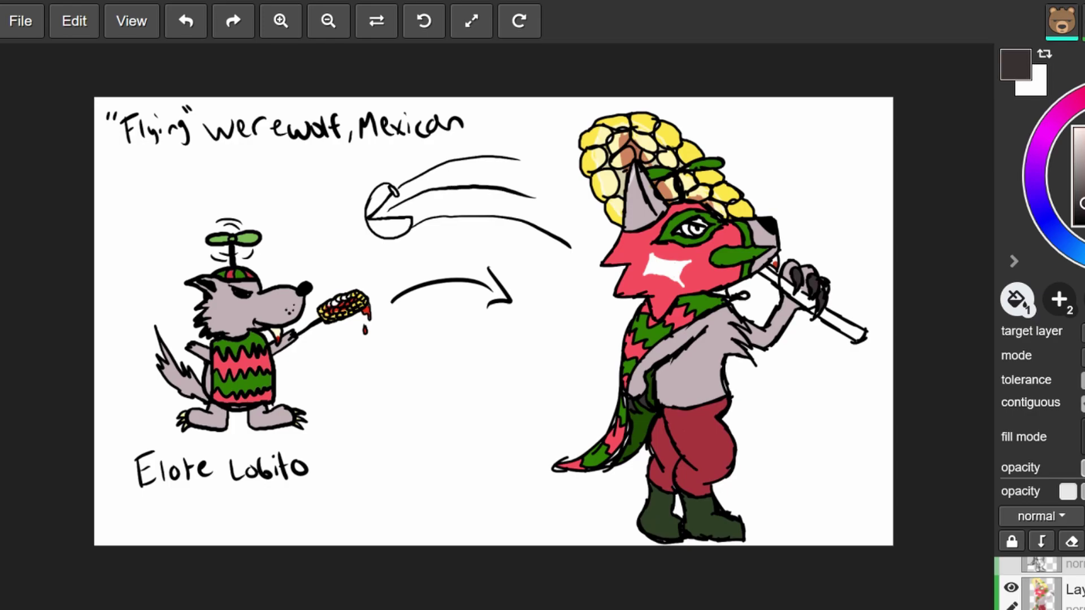
{"action": "left_click_drag", "start_coordinate": [419, 212], "coordinate": [500, 209]}
Draw a split black-outlined ball above Elote Lobito with a red splash spilling from it, and fill the splash red.
{"action": "mouse_move", "coordinate": [1083, 204]}
{"action": "left_mouse_down"}
{"action": "mouse_move", "coordinate": [1084, 187]}
{"action": "mouse_move", "coordinate": [1075, 225]}
{"action": "left_mouse_up"}
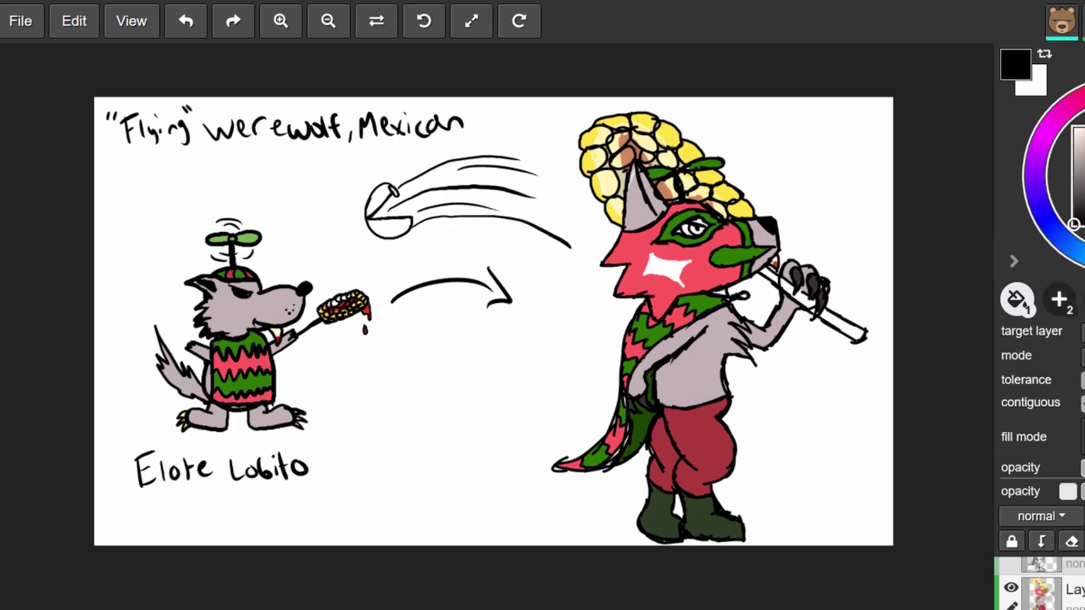
{"action": "key", "text": "b"}
{"action": "mouse_move", "coordinate": [294, 213]}
{"action": "left_mouse_down"}
{"action": "mouse_move", "coordinate": [315, 180]}
{"action": "mouse_move", "coordinate": [294, 207]}
{"action": "mouse_move", "coordinate": [312, 182]}
{"action": "mouse_move", "coordinate": [314, 220]}
{"action": "mouse_move", "coordinate": [323, 214]}
{"action": "mouse_move", "coordinate": [312, 181]}
{"action": "mouse_move", "coordinate": [294, 176]}
{"action": "mouse_move", "coordinate": [341, 207]}
{"action": "mouse_move", "coordinate": [315, 221]}
{"action": "mouse_move", "coordinate": [310, 211]}
{"action": "mouse_move", "coordinate": [337, 271]}
{"action": "mouse_move", "coordinate": [327, 286]}
{"action": "mouse_move", "coordinate": [284, 261]}
{"action": "mouse_move", "coordinate": [253, 213]}
{"action": "mouse_move", "coordinate": [287, 237]}
{"action": "mouse_move", "coordinate": [310, 190]}
{"action": "left_mouse_up"}
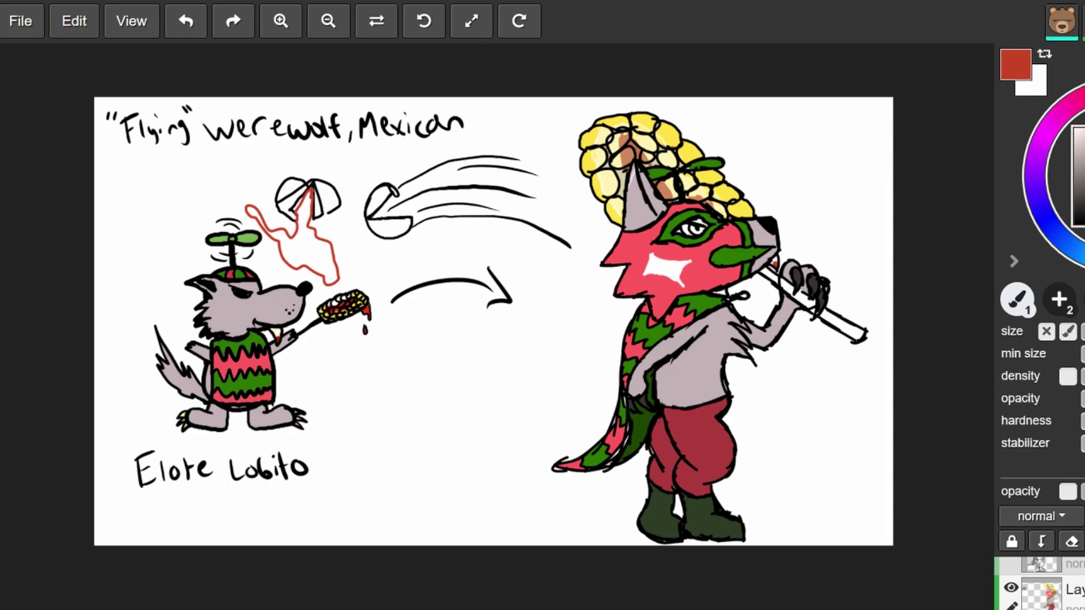
{"action": "key", "text": "g"}
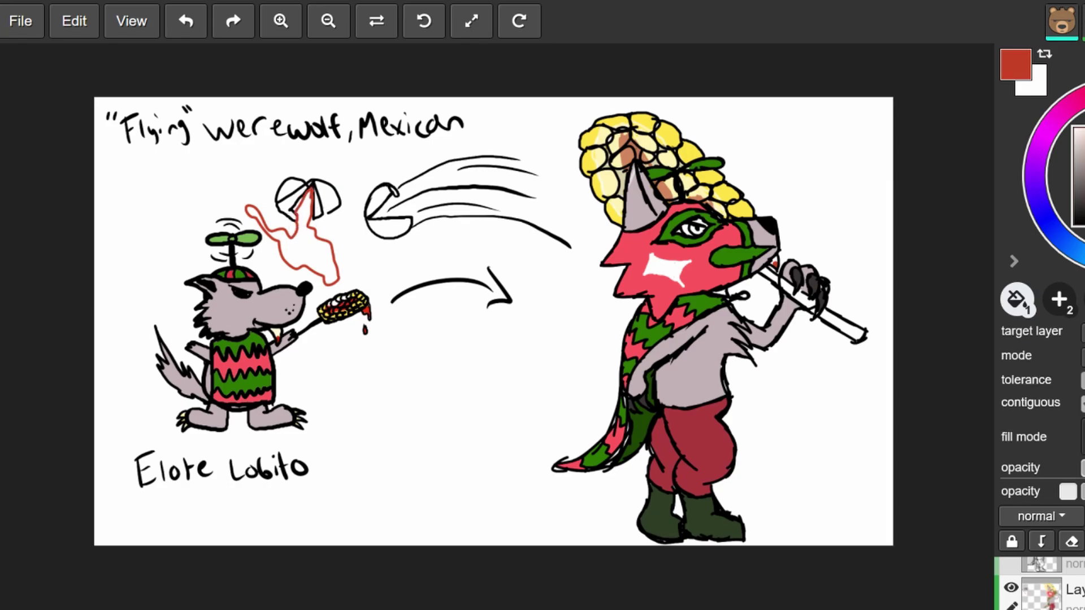
{"action": "left_click", "coordinate": [306, 247]}
Set the paint colour back to black.
{"action": "scroll", "coordinate": [444, 326], "scroll_direction": "down", "scroll_amount": 3}
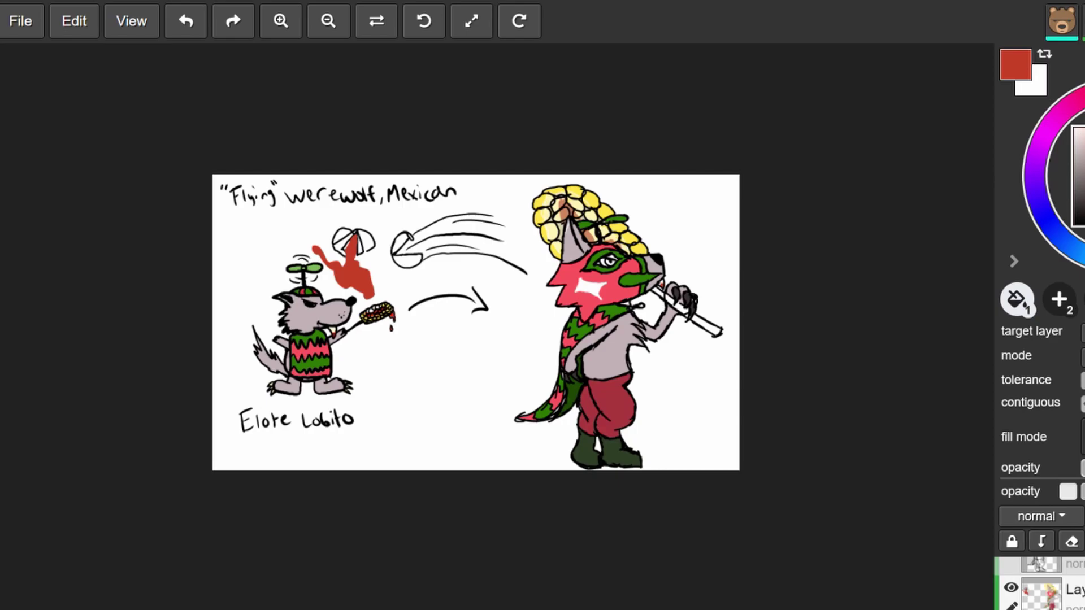
{"action": "left_click", "coordinate": [1074, 225]}
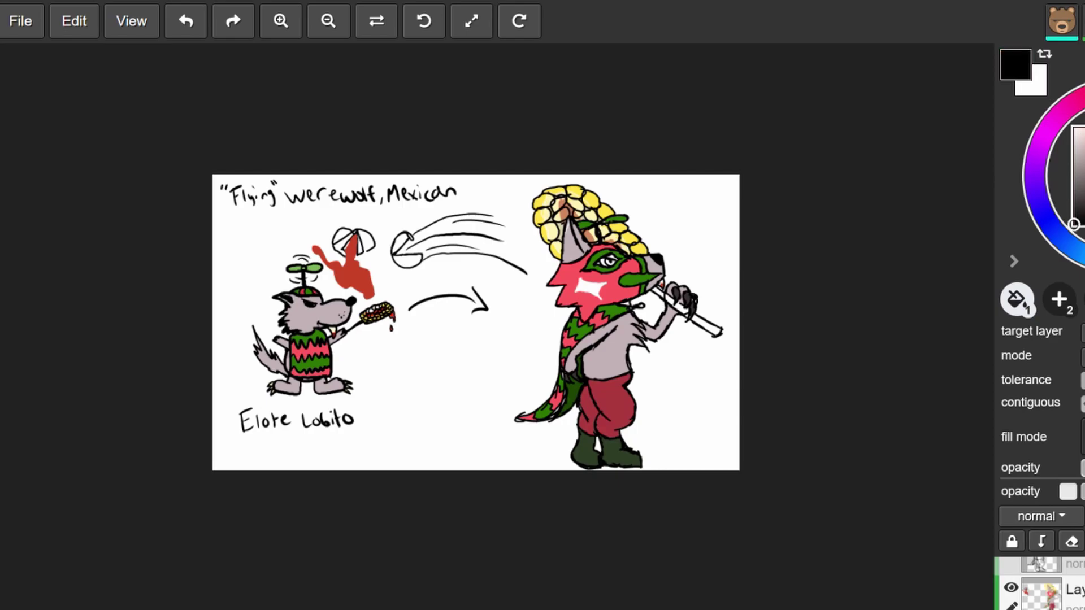
{"action": "scroll", "coordinate": [758, 419], "scroll_direction": "up", "scroll_amount": 2}
{"action": "scroll", "coordinate": [593, 293], "scroll_direction": "up", "scroll_amount": 1}
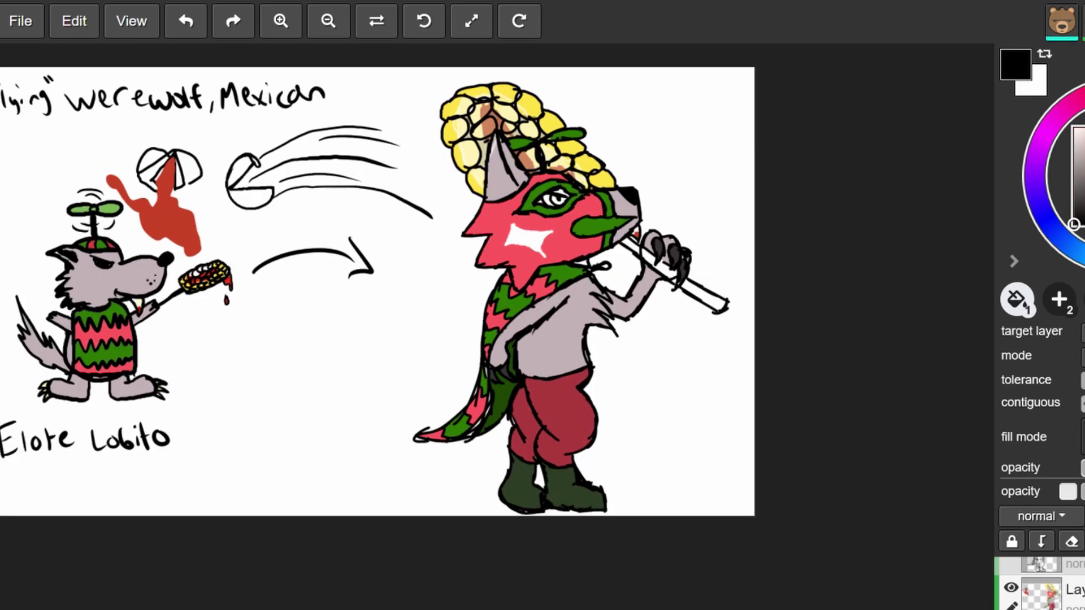
{"action": "left_click", "coordinate": [667, 390]}
{"action": "left_click", "coordinate": [667, 390]}
{"action": "key", "text": "ctrl+z"}
{"action": "key", "text": "ctrl+z"}
Hand-letter the name "Lobito Elote" in black on two lines beside the evolution's corn cob.
{"action": "key", "text": "b"}
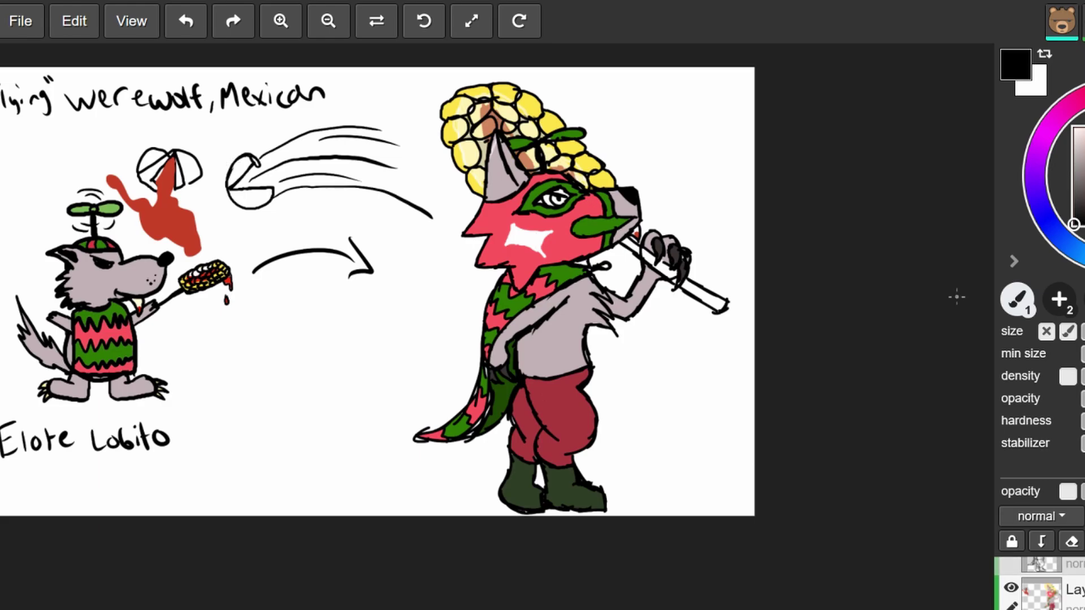
{"action": "mouse_move", "coordinate": [597, 80]}
{"action": "left_mouse_down"}
{"action": "mouse_move", "coordinate": [597, 113]}
{"action": "mouse_move", "coordinate": [612, 115]}
{"action": "left_mouse_up"}
{"action": "left_click_drag", "start_coordinate": [620, 102], "coordinate": [656, 115]}
{"action": "left_click", "coordinate": [646, 94]}
{"action": "left_click_drag", "start_coordinate": [651, 105], "coordinate": [669, 102]}
{"action": "left_click_drag", "start_coordinate": [659, 140], "coordinate": [675, 157]}
{"action": "mouse_move", "coordinate": [661, 149]}
{"action": "left_mouse_down"}
{"action": "mouse_move", "coordinate": [671, 137]}
{"action": "mouse_move", "coordinate": [682, 158]}
{"action": "left_mouse_up"}
{"action": "left_click_drag", "start_coordinate": [696, 145], "coordinate": [696, 145]}
{"action": "mouse_move", "coordinate": [708, 142]}
{"action": "left_mouse_down"}
{"action": "mouse_move", "coordinate": [709, 160]}
{"action": "mouse_move", "coordinate": [718, 147]}
{"action": "left_mouse_up"}
{"action": "left_click_drag", "start_coordinate": [720, 150], "coordinate": [730, 164]}
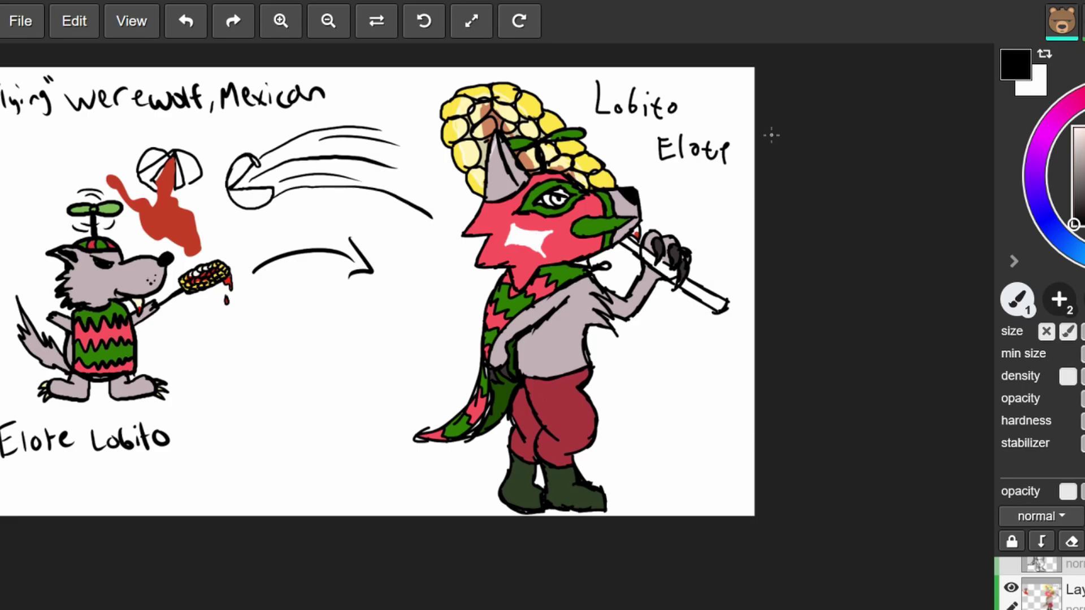
Try hand-lettering the quoted nickname "El lobo loco" beneath "Lobito Elote" and undo the lettering.
{"action": "mouse_move", "coordinate": [663, 174]}
{"action": "left_mouse_down"}
{"action": "mouse_move", "coordinate": [682, 193]}
{"action": "mouse_move", "coordinate": [683, 176]}
{"action": "mouse_move", "coordinate": [693, 192]}
{"action": "mouse_move", "coordinate": [747, 188]}
{"action": "mouse_move", "coordinate": [695, 226]}
{"action": "mouse_move", "coordinate": [743, 213]}
{"action": "left_mouse_up"}
{"action": "left_click_drag", "start_coordinate": [749, 206], "coordinate": [748, 213]}
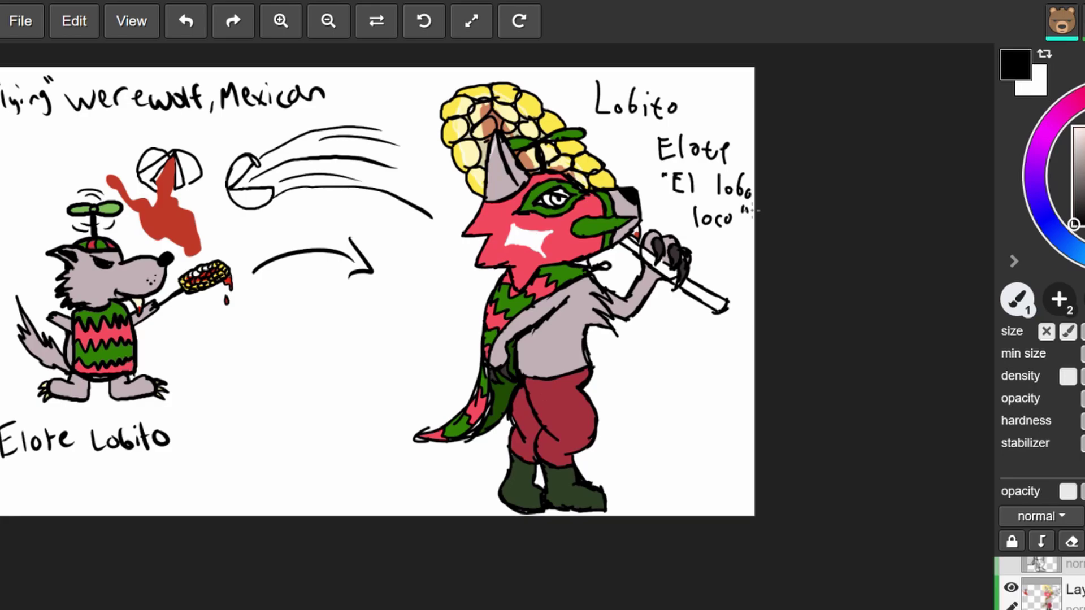
{"action": "key", "text": "ctrl+z"}
{"action": "key", "text": "ctrl+z"}
{"action": "key", "text": "ctrl+z"}
{"action": "key", "text": "ctrl+z"}
{"action": "key", "text": "ctrl+z"}
{"action": "key", "text": "ctrl+z"}
{"action": "key", "text": "ctrl+z"}
{"action": "key", "text": "ctrl+z"}
{"action": "key", "text": "ctrl+z"}
{"action": "key", "text": "ctrl+z"}
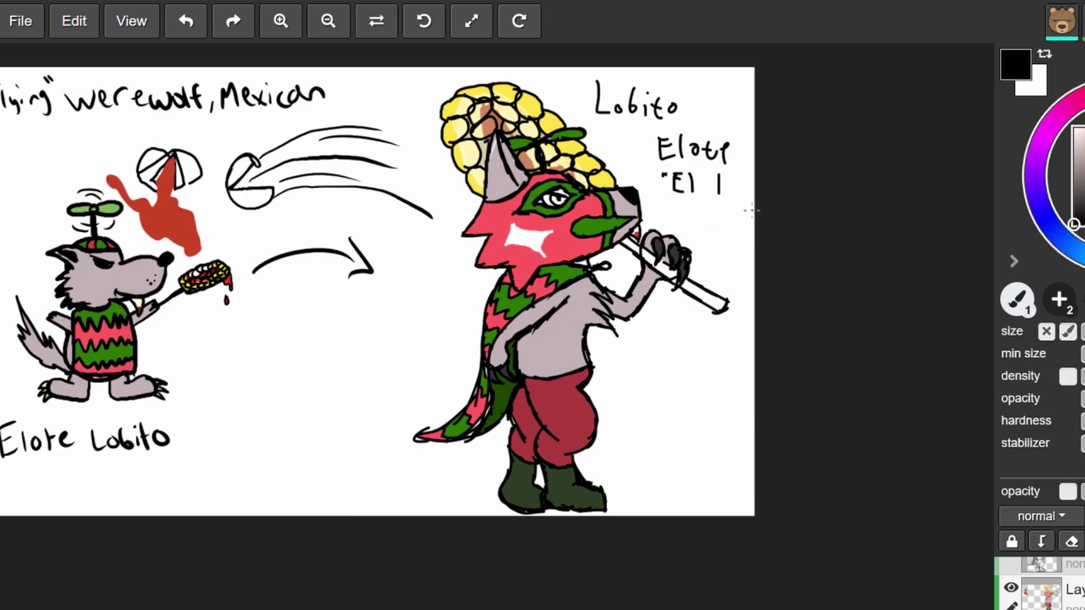
{"action": "key", "text": "ctrl+z"}
{"action": "key", "text": "ctrl+z"}
{"action": "key", "text": "ctrl+z"}
{"action": "key", "text": "ctrl+z"}
Draw a black-outlined thumbs-up hand between the two creatures, with small arrows around it pointing at the hand.
{"action": "scroll", "coordinate": [853, 233], "scroll_direction": "down", "scroll_amount": 2}
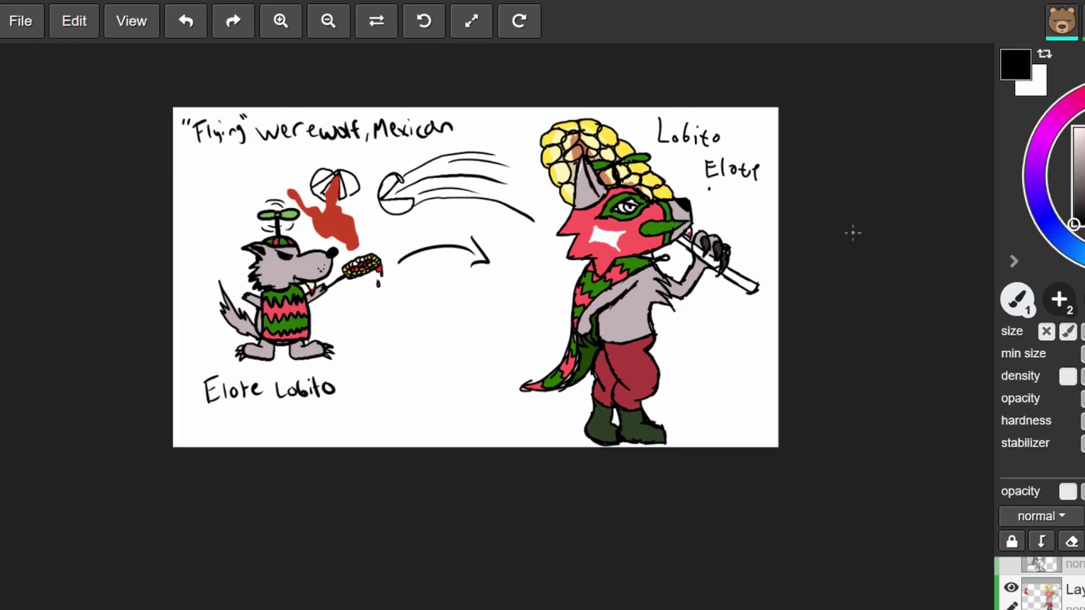
{"action": "scroll", "coordinate": [507, 300], "scroll_direction": "up", "scroll_amount": 1}
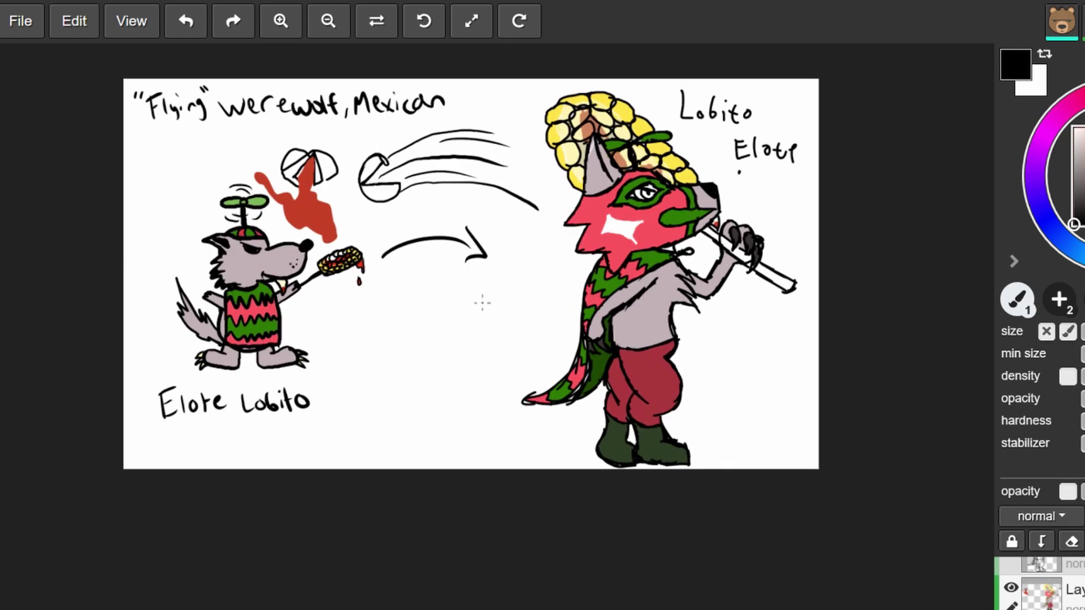
{"action": "scroll", "coordinate": [482, 303], "scroll_direction": "up", "scroll_amount": 1}
{"action": "mouse_move", "coordinate": [403, 359]}
{"action": "left_mouse_down"}
{"action": "mouse_move", "coordinate": [381, 292]}
{"action": "mouse_move", "coordinate": [412, 334]}
{"action": "mouse_move", "coordinate": [442, 326]}
{"action": "mouse_move", "coordinate": [443, 338]}
{"action": "mouse_move", "coordinate": [459, 356]}
{"action": "left_mouse_up"}
{"action": "mouse_move", "coordinate": [337, 406]}
{"action": "left_mouse_down"}
{"action": "mouse_move", "coordinate": [326, 365]}
{"action": "mouse_move", "coordinate": [339, 362]}
{"action": "mouse_move", "coordinate": [348, 379]}
{"action": "mouse_move", "coordinate": [405, 390]}
{"action": "mouse_move", "coordinate": [406, 403]}
{"action": "mouse_move", "coordinate": [374, 421]}
{"action": "mouse_move", "coordinate": [388, 386]}
{"action": "mouse_move", "coordinate": [360, 400]}
{"action": "mouse_move", "coordinate": [357, 379]}
{"action": "mouse_move", "coordinate": [329, 361]}
{"action": "mouse_move", "coordinate": [336, 319]}
{"action": "mouse_move", "coordinate": [326, 371]}
{"action": "left_mouse_up"}
{"action": "left_click_drag", "start_coordinate": [460, 283], "coordinate": [450, 310]}
{"action": "mouse_move", "coordinate": [447, 294]}
{"action": "left_mouse_down"}
{"action": "mouse_move", "coordinate": [450, 312]}
{"action": "mouse_move", "coordinate": [467, 309]}
{"action": "left_mouse_up"}
{"action": "left_click_drag", "start_coordinate": [356, 390], "coordinate": [341, 431]}
{"action": "left_click_drag", "start_coordinate": [528, 334], "coordinate": [515, 353]}
{"action": "mouse_move", "coordinate": [342, 431]}
{"action": "left_mouse_down"}
{"action": "mouse_move", "coordinate": [379, 408]}
{"action": "mouse_move", "coordinate": [361, 435]}
{"action": "left_mouse_up"}
{"action": "left_click_drag", "start_coordinate": [361, 436], "coordinate": [389, 421]}
{"action": "left_click_drag", "start_coordinate": [464, 432], "coordinate": [459, 404]}
{"action": "left_click_drag", "start_coordinate": [459, 404], "coordinate": [475, 413]}
{"action": "left_click_drag", "start_coordinate": [411, 404], "coordinate": [392, 412]}
{"action": "left_click_drag", "start_coordinate": [406, 270], "coordinate": [408, 303]}
{"action": "left_click_drag", "start_coordinate": [399, 289], "coordinate": [421, 288]}
{"action": "mouse_move", "coordinate": [398, 412]}
{"action": "left_mouse_down"}
{"action": "mouse_move", "coordinate": [424, 394]}
{"action": "mouse_move", "coordinate": [438, 413]}
{"action": "left_mouse_up"}
{"action": "left_click_drag", "start_coordinate": [354, 330], "coordinate": [377, 328]}
{"action": "left_click_drag", "start_coordinate": [438, 413], "coordinate": [420, 428]}
{"action": "left_click_drag", "start_coordinate": [373, 323], "coordinate": [382, 328]}
{"action": "mouse_move", "coordinate": [421, 425]}
{"action": "left_mouse_down"}
{"action": "mouse_move", "coordinate": [401, 445]}
{"action": "mouse_move", "coordinate": [359, 446]}
{"action": "mouse_move", "coordinate": [337, 403]}
{"action": "left_mouse_up"}
{"action": "mouse_move", "coordinate": [432, 405]}
{"action": "left_mouse_down"}
{"action": "mouse_move", "coordinate": [451, 362]}
{"action": "mouse_move", "coordinate": [443, 403]}
{"action": "left_mouse_up"}
Set the paint colour to red and add short red strokes around the lower edge of the thumbs-up hand.
{"action": "left_click", "coordinate": [1084, 143]}
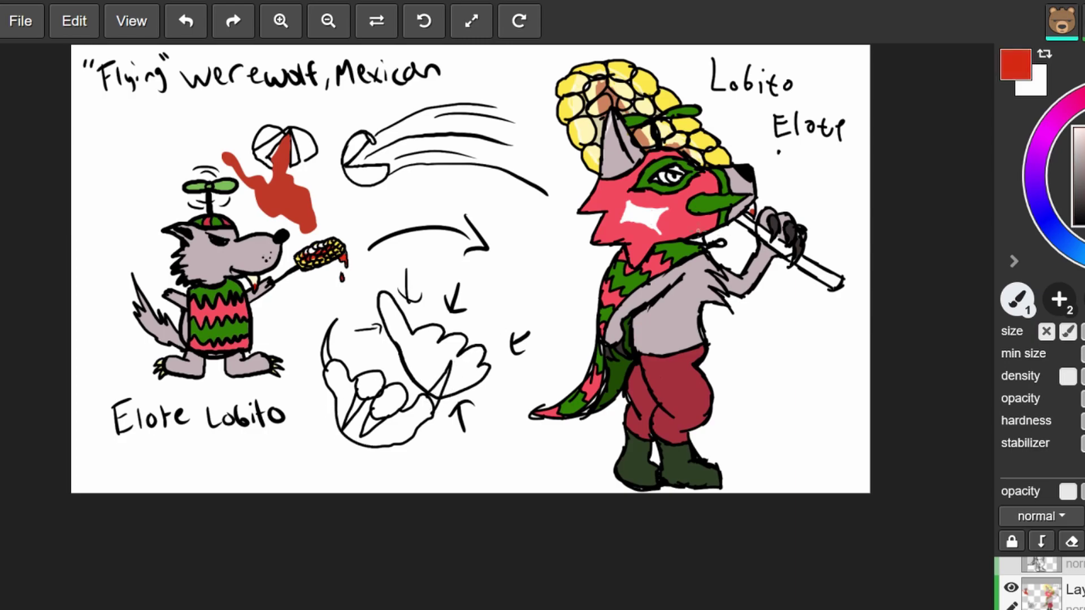
{"action": "mouse_move", "coordinate": [452, 362]}
{"action": "left_mouse_down"}
{"action": "mouse_move", "coordinate": [459, 387]}
{"action": "mouse_move", "coordinate": [457, 372]}
{"action": "mouse_move", "coordinate": [466, 379]}
{"action": "mouse_move", "coordinate": [450, 368]}
{"action": "mouse_move", "coordinate": [454, 398]}
{"action": "left_mouse_up"}
{"action": "left_click_drag", "start_coordinate": [462, 393], "coordinate": [465, 402]}
{"action": "left_click_drag", "start_coordinate": [474, 391], "coordinate": [476, 408]}
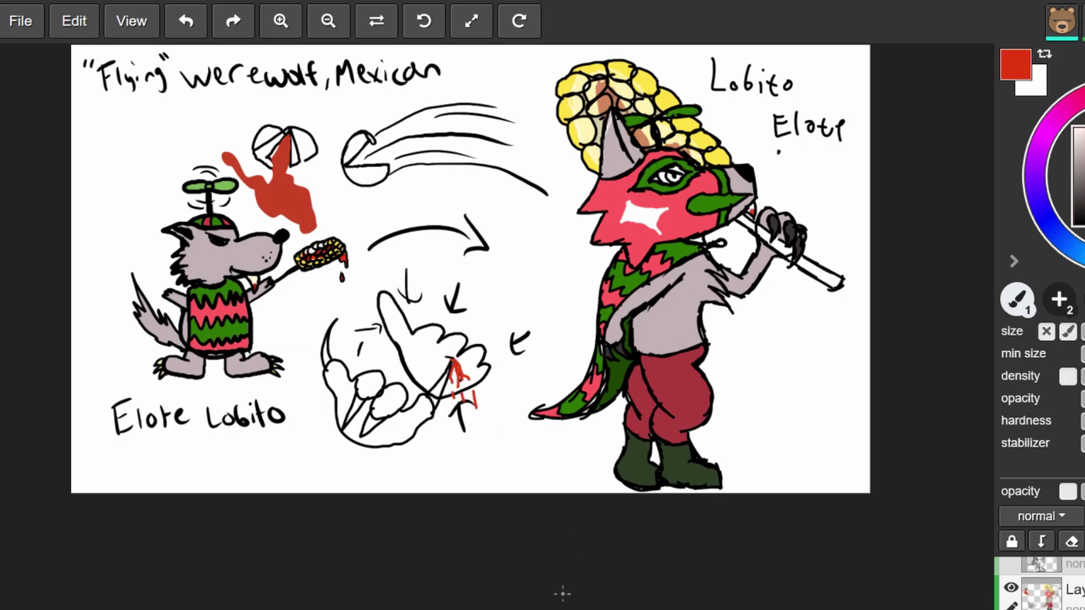
Add another small arrow beside the hand drawing and letter "SUB" inside a black box above Elote Lobito's head.
{"action": "left_click_drag", "start_coordinate": [301, 431], "coordinate": [324, 420]}
{"action": "left_click_drag", "start_coordinate": [318, 413], "coordinate": [325, 432]}
{"action": "mouse_move", "coordinate": [102, 116]}
{"action": "left_mouse_down"}
{"action": "mouse_move", "coordinate": [103, 170]}
{"action": "mouse_move", "coordinate": [186, 168]}
{"action": "mouse_move", "coordinate": [196, 165]}
{"action": "mouse_move", "coordinate": [190, 112]}
{"action": "mouse_move", "coordinate": [103, 113]}
{"action": "mouse_move", "coordinate": [120, 129]}
{"action": "mouse_move", "coordinate": [109, 155]}
{"action": "mouse_move", "coordinate": [136, 154]}
{"action": "mouse_move", "coordinate": [148, 136]}
{"action": "mouse_move", "coordinate": [149, 158]}
{"action": "left_mouse_up"}
{"action": "left_click_drag", "start_coordinate": [149, 125], "coordinate": [151, 159]}
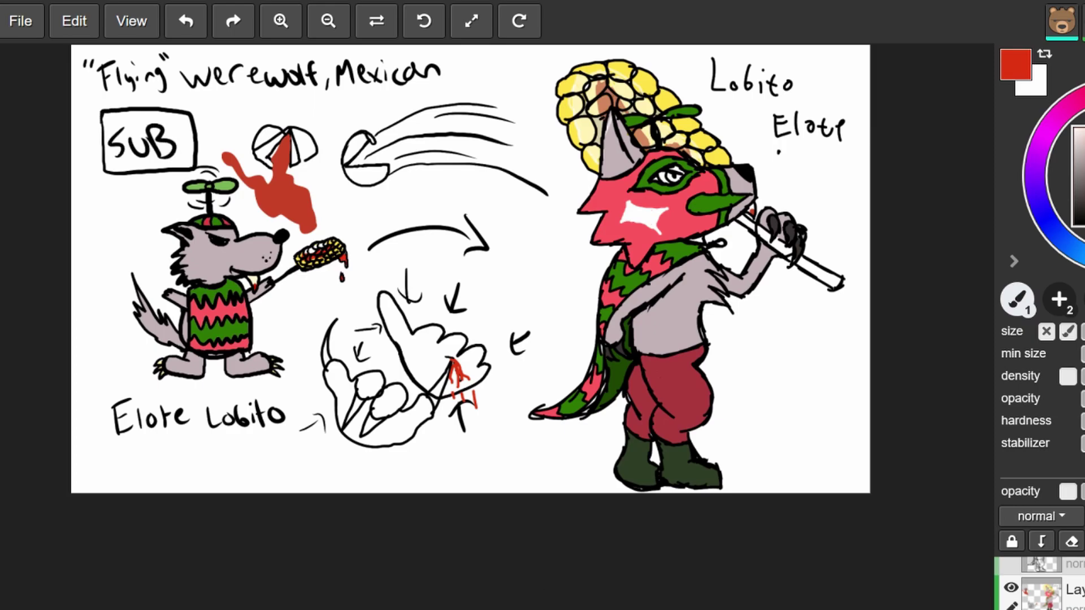
In black, draw arrows pointing at the "SUB" box and a small stick with a round cluster beside the evolution's head.
{"action": "left_click", "coordinate": [1074, 225]}
{"action": "mouse_move", "coordinate": [532, 231]}
{"action": "left_mouse_down"}
{"action": "mouse_move", "coordinate": [538, 239]}
{"action": "mouse_move", "coordinate": [550, 215]}
{"action": "left_mouse_up"}
{"action": "left_click_drag", "start_coordinate": [540, 216], "coordinate": [546, 225]}
{"action": "left_click_drag", "start_coordinate": [89, 221], "coordinate": [107, 201]}
{"action": "mouse_move", "coordinate": [98, 193]}
{"action": "left_mouse_down"}
{"action": "mouse_move", "coordinate": [168, 208]}
{"action": "mouse_move", "coordinate": [166, 182]}
{"action": "left_mouse_up"}
{"action": "left_click_drag", "start_coordinate": [156, 192], "coordinate": [174, 191]}
{"action": "mouse_move", "coordinate": [539, 208]}
{"action": "left_mouse_down"}
{"action": "mouse_move", "coordinate": [561, 227]}
{"action": "mouse_move", "coordinate": [550, 239]}
{"action": "mouse_move", "coordinate": [548, 199]}
{"action": "left_mouse_up"}
{"action": "mouse_move", "coordinate": [110, 96]}
{"action": "left_mouse_down"}
{"action": "mouse_move", "coordinate": [113, 108]}
{"action": "mouse_move", "coordinate": [120, 101]}
{"action": "left_mouse_up"}
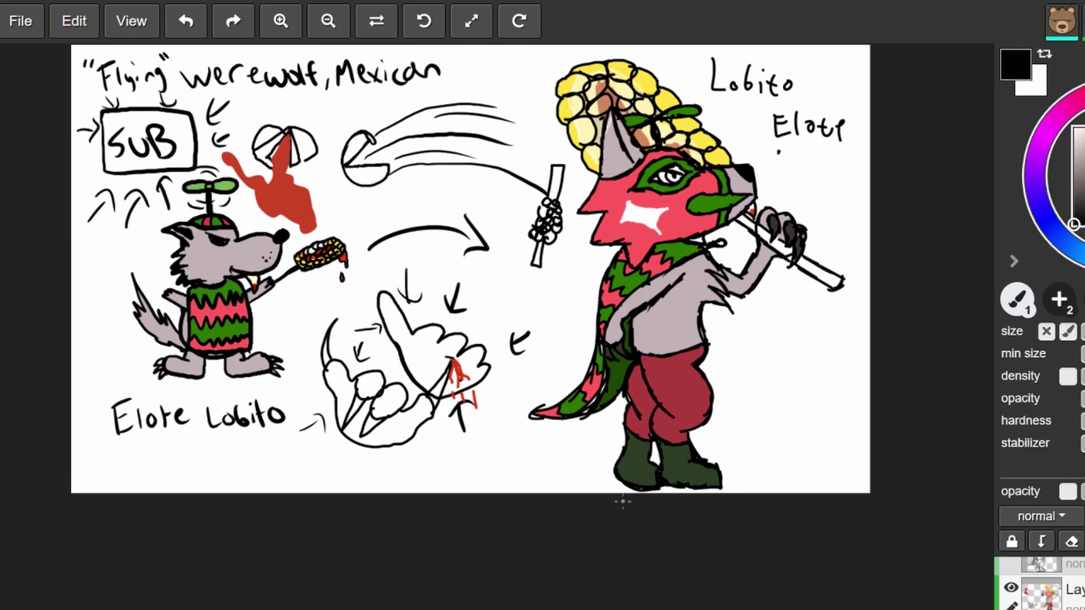
Draw a black-outlined championship belt with an oval emblem in its centre beside the evolution's boots.
{"action": "mouse_move", "coordinate": [791, 389]}
{"action": "left_mouse_down"}
{"action": "mouse_move", "coordinate": [755, 389]}
{"action": "mouse_move", "coordinate": [776, 419]}
{"action": "mouse_move", "coordinate": [819, 422]}
{"action": "mouse_move", "coordinate": [850, 419]}
{"action": "mouse_move", "coordinate": [842, 381]}
{"action": "mouse_move", "coordinate": [785, 388]}
{"action": "mouse_move", "coordinate": [782, 408]}
{"action": "mouse_move", "coordinate": [817, 395]}
{"action": "mouse_move", "coordinate": [799, 419]}
{"action": "mouse_move", "coordinate": [803, 405]}
{"action": "mouse_move", "coordinate": [815, 413]}
{"action": "mouse_move", "coordinate": [806, 414]}
{"action": "mouse_move", "coordinate": [825, 411]}
{"action": "left_mouse_up"}
{"action": "left_click_drag", "start_coordinate": [799, 415], "coordinate": [805, 414]}
{"action": "mouse_move", "coordinate": [798, 420]}
{"action": "left_mouse_down"}
{"action": "mouse_move", "coordinate": [785, 408]}
{"action": "mouse_move", "coordinate": [793, 412]}
{"action": "left_mouse_up"}
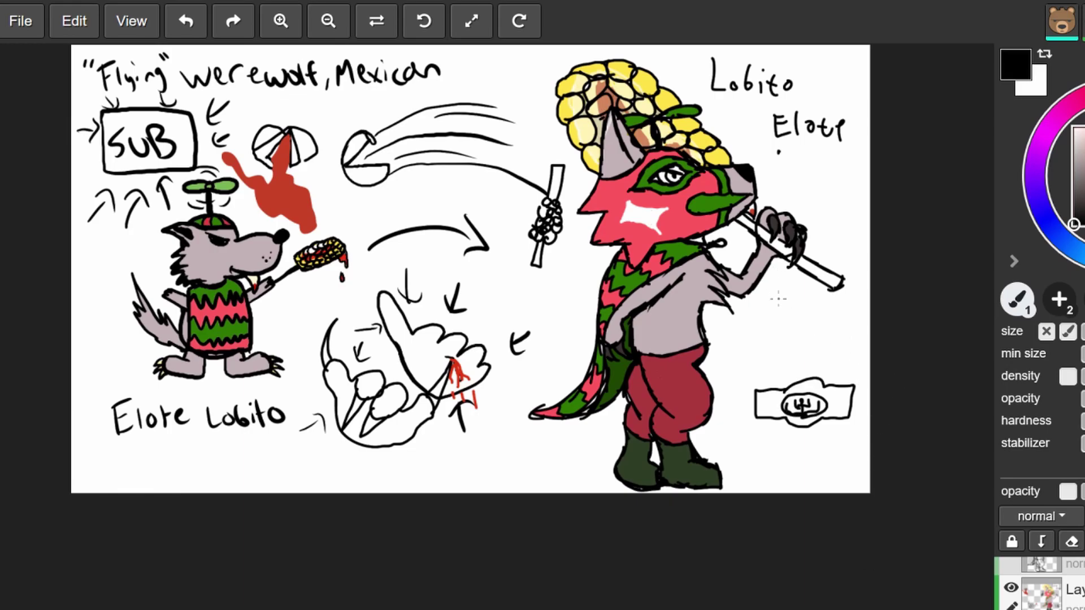
Try a looping arrow running from the belt to the evolution's boots and undo it.
{"action": "mouse_move", "coordinate": [823, 374]}
{"action": "left_mouse_down"}
{"action": "mouse_move", "coordinate": [795, 337]}
{"action": "mouse_move", "coordinate": [749, 348]}
{"action": "mouse_move", "coordinate": [731, 440]}
{"action": "mouse_move", "coordinate": [704, 433]}
{"action": "mouse_move", "coordinate": [694, 452]}
{"action": "left_mouse_up"}
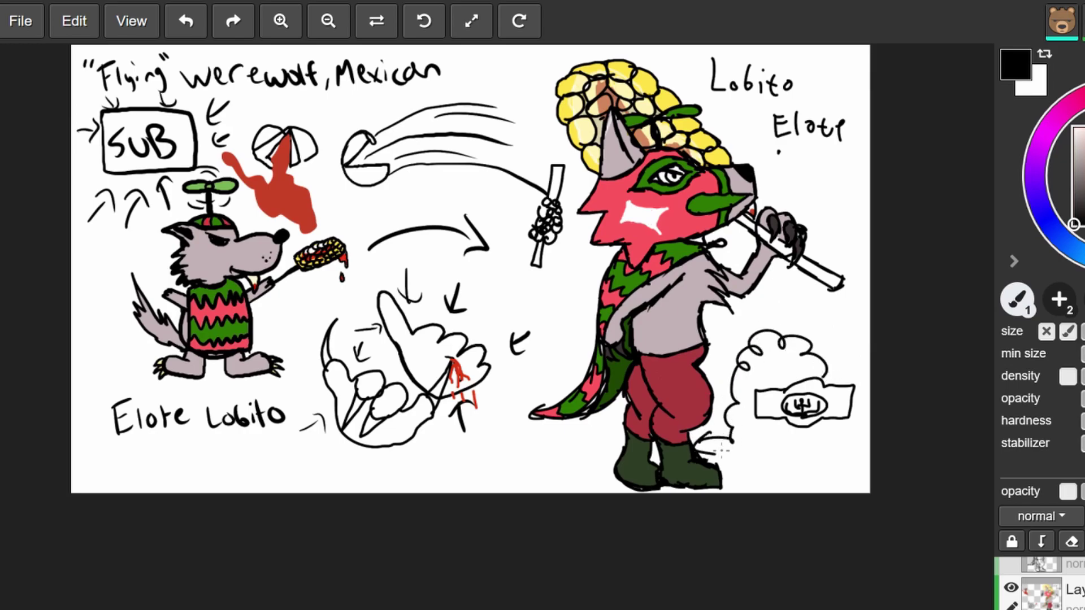
{"action": "key", "text": "ctrl+z"}
{"action": "key", "text": "ctrl+z"}
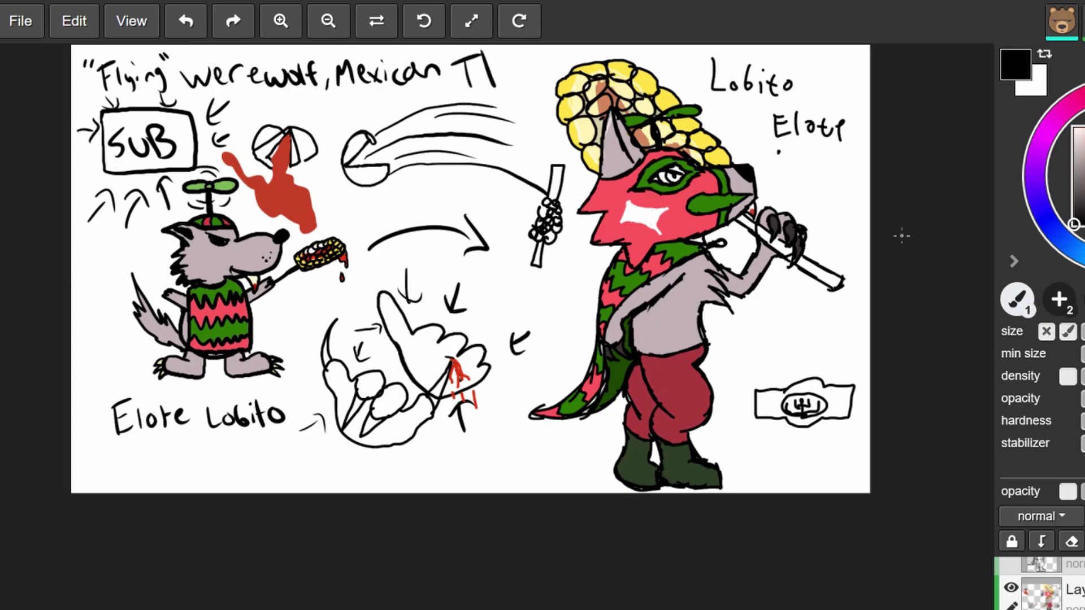
Hand-letter "THX 4 WATCH" in black beside the "Werewolf, Mexican" heading and over the motion lines.
{"action": "mouse_move", "coordinate": [488, 69]}
{"action": "left_mouse_down"}
{"action": "mouse_move", "coordinate": [509, 61]}
{"action": "mouse_move", "coordinate": [519, 111]}
{"action": "left_mouse_up"}
{"action": "mouse_move", "coordinate": [518, 92]}
{"action": "left_mouse_down"}
{"action": "mouse_move", "coordinate": [525, 134]}
{"action": "mouse_move", "coordinate": [503, 144]}
{"action": "left_mouse_up"}
{"action": "mouse_move", "coordinate": [505, 135]}
{"action": "left_mouse_down"}
{"action": "mouse_move", "coordinate": [528, 175]}
{"action": "mouse_move", "coordinate": [517, 148]}
{"action": "left_mouse_up"}
{"action": "mouse_move", "coordinate": [527, 133]}
{"action": "left_mouse_down"}
{"action": "mouse_move", "coordinate": [522, 164]}
{"action": "mouse_move", "coordinate": [535, 127]}
{"action": "left_mouse_up"}
{"action": "mouse_move", "coordinate": [551, 122]}
{"action": "left_mouse_down"}
{"action": "mouse_move", "coordinate": [536, 149]}
{"action": "mouse_move", "coordinate": [541, 140]}
{"action": "left_mouse_up"}
{"action": "mouse_move", "coordinate": [551, 94]}
{"action": "left_mouse_down"}
{"action": "mouse_move", "coordinate": [563, 133]}
{"action": "mouse_move", "coordinate": [557, 116]}
{"action": "left_mouse_up"}
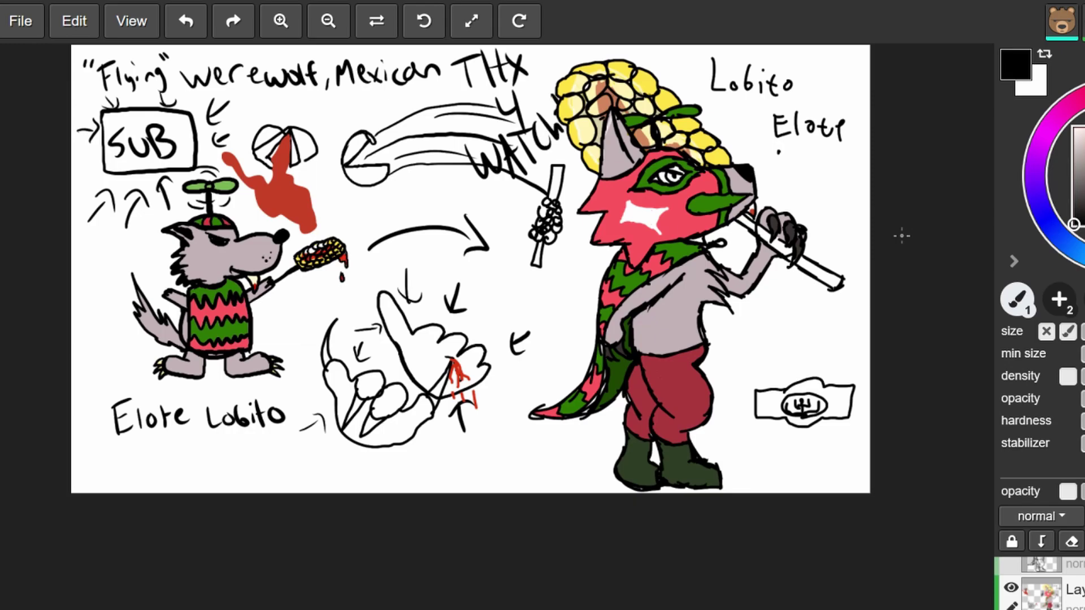
{"action": "key", "text": "ctrl+z"}
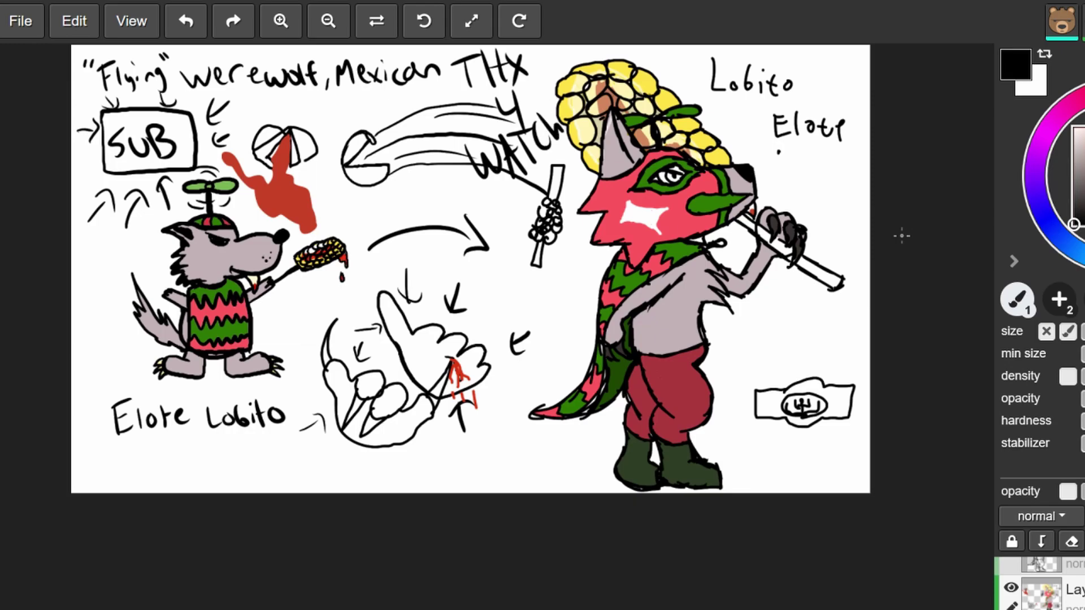